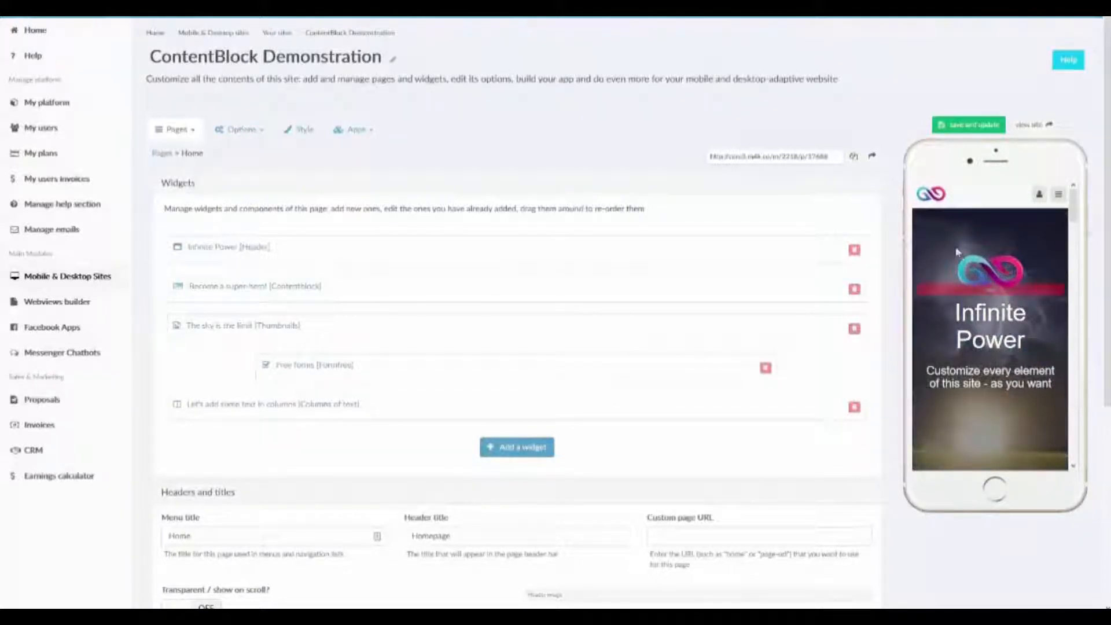
Examine the homepage in the phone preview, from the Infinite Power header through the "Become a super-hero!" section and its button.
scroll(957, 253, "down", 2)
scroll(956, 253, "up", 2)
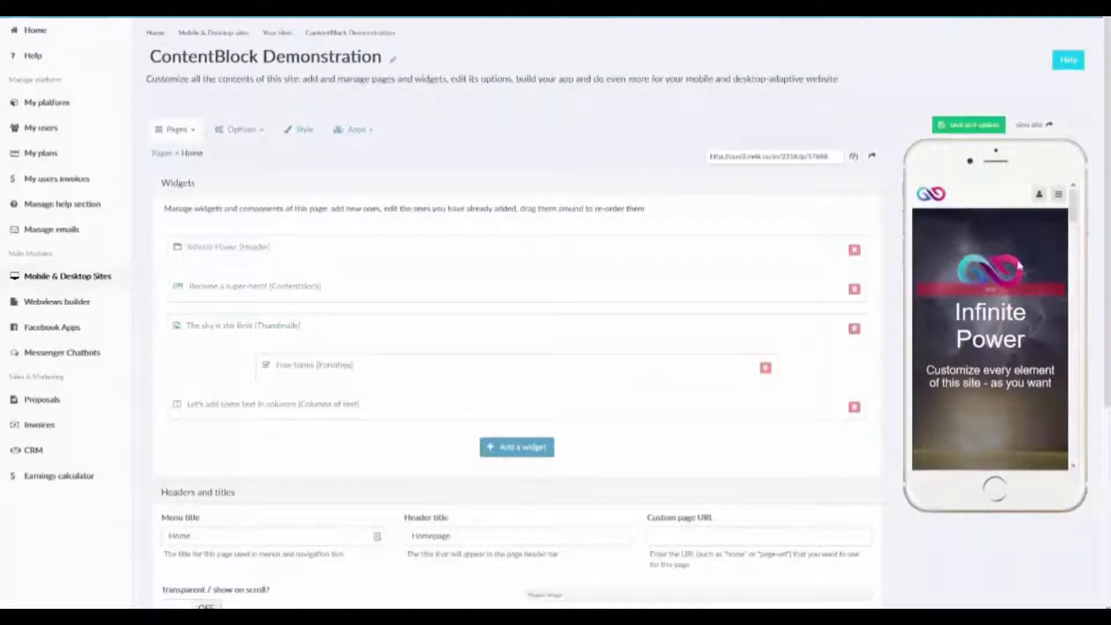
scroll(1018, 265, "down", 2)
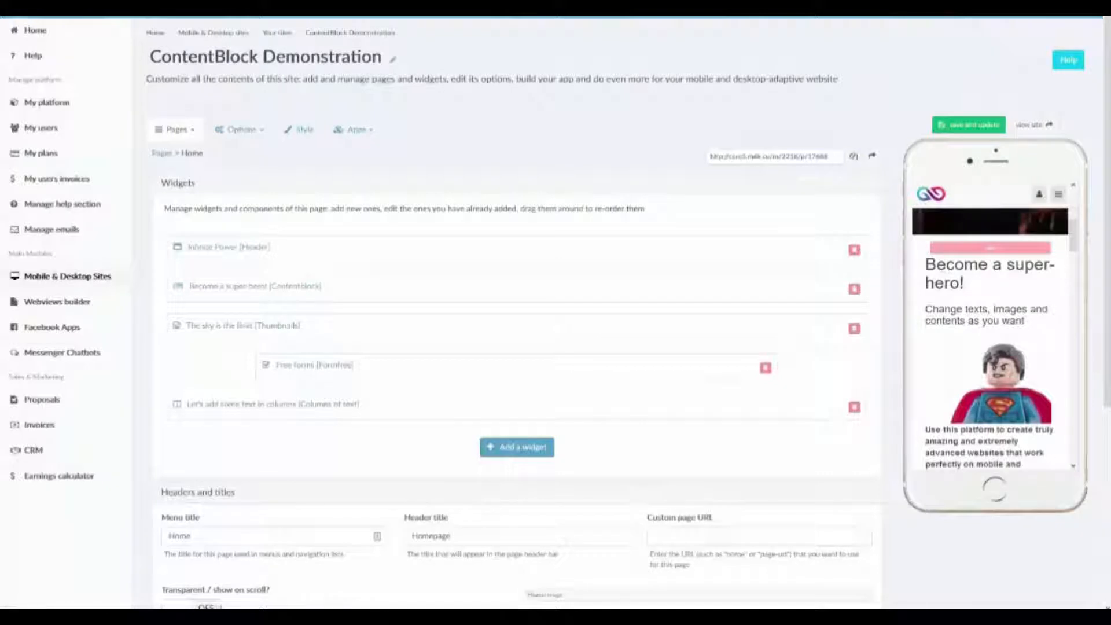
scroll(965, 265, "down", 1)
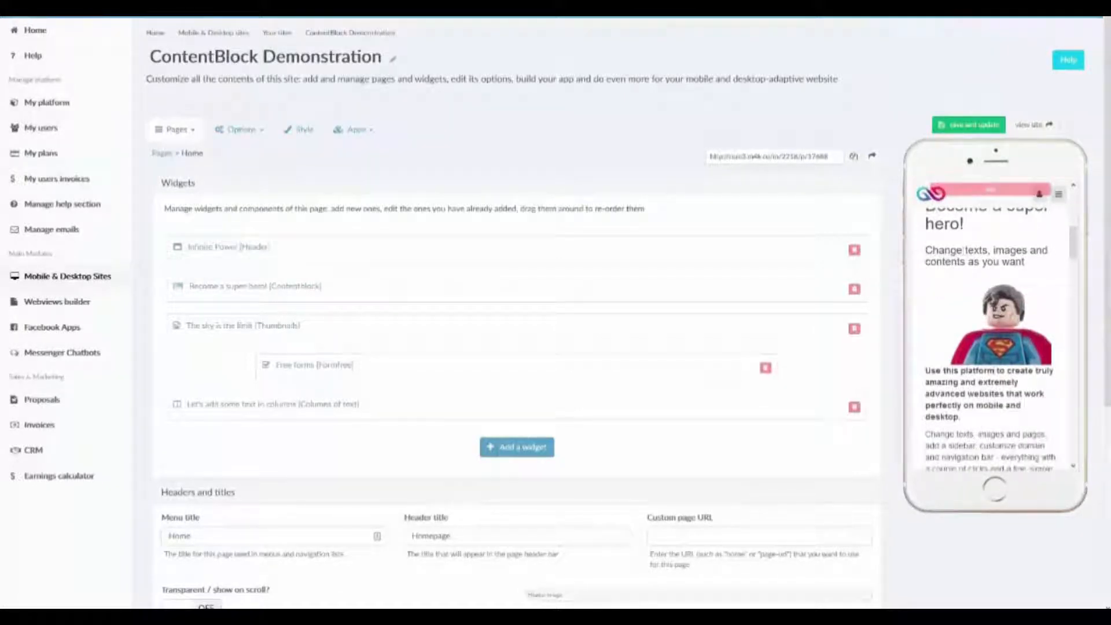
scroll(981, 383, "down", 3)
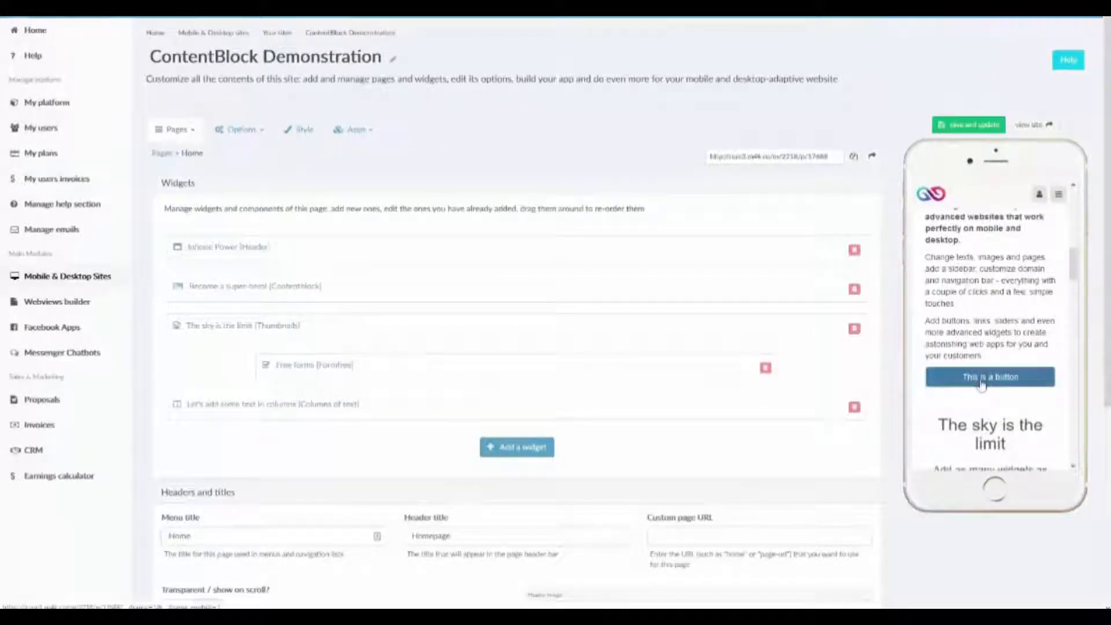
scroll(981, 384, "up", 1)
scroll(981, 383, "up", 3)
scroll(983, 382, "down", 1)
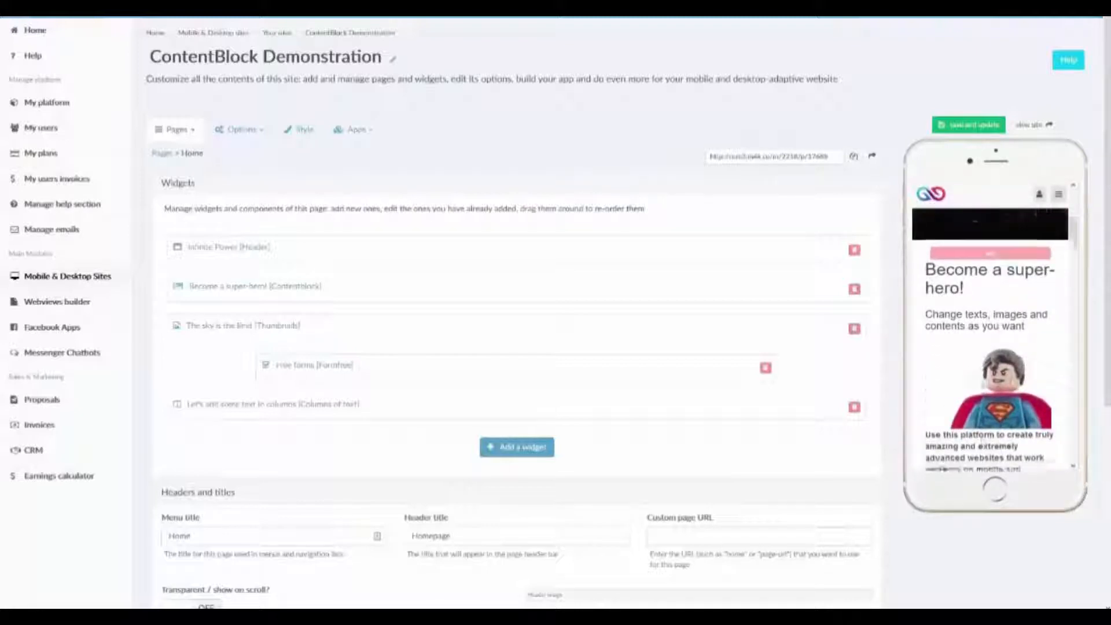
scroll(982, 381, "down", 2)
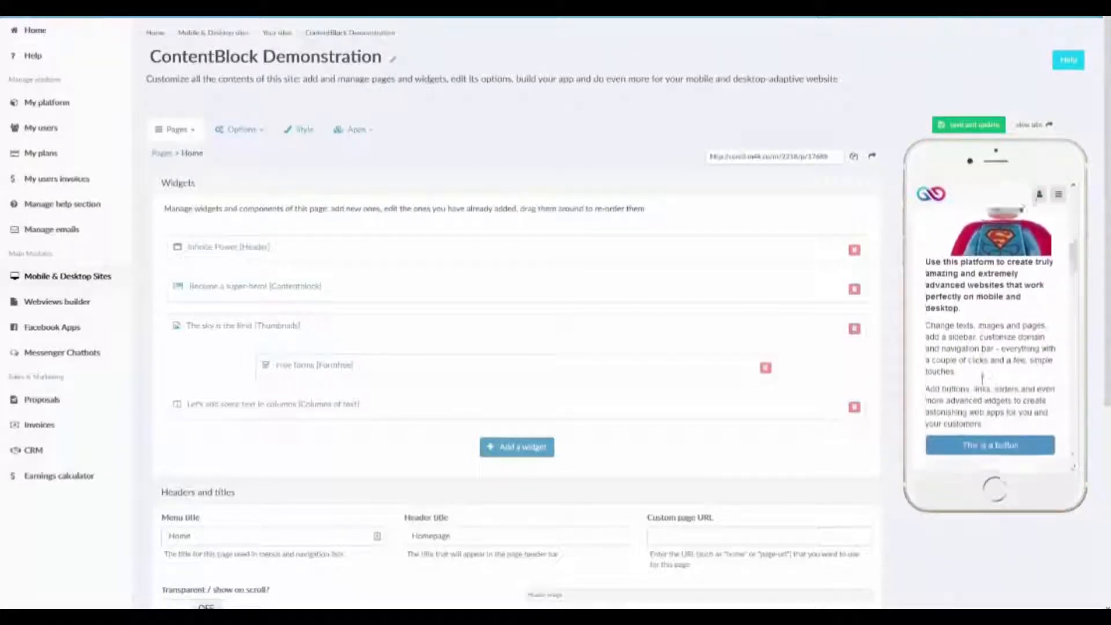
scroll(982, 378, "up", 1)
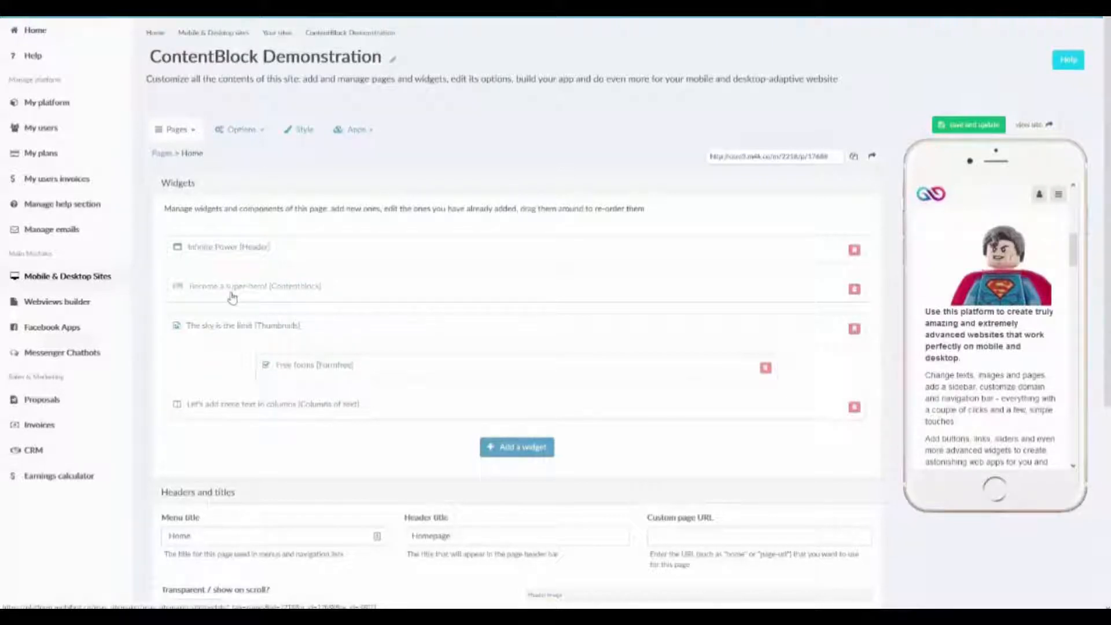
View the library of widgets that can be added to the Home page, and close it without choosing one.
left_click(508, 447)
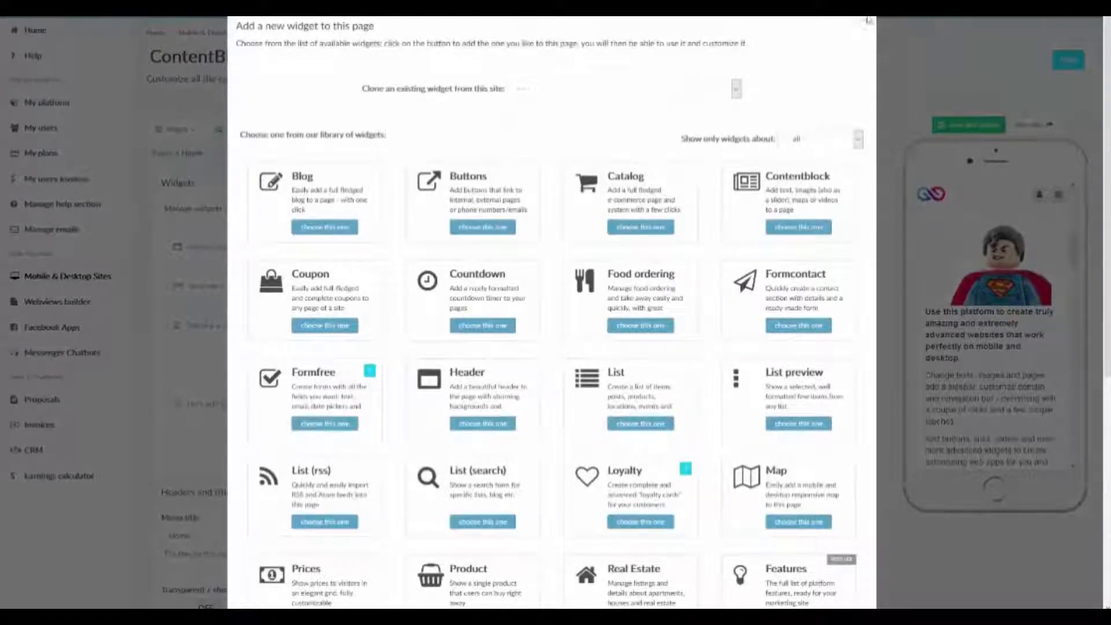
left_click(869, 20)
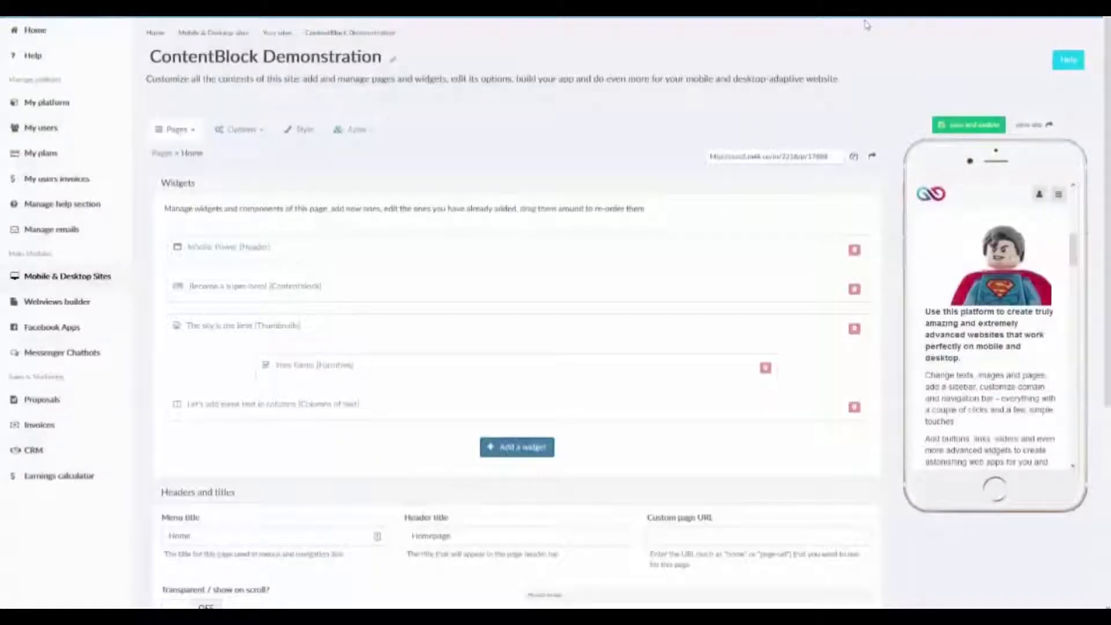
Open the "Become a super-hero!" Contentblock widget for editing and bring its section into view in the phone preview.
left_click(254, 292)
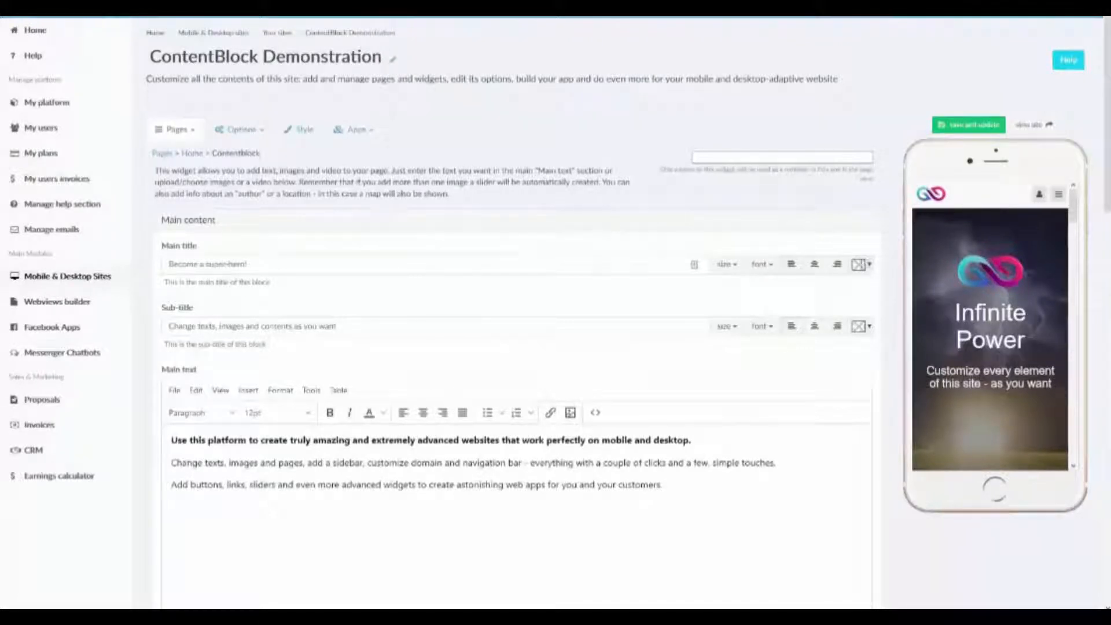
scroll(1054, 299, "down", 2)
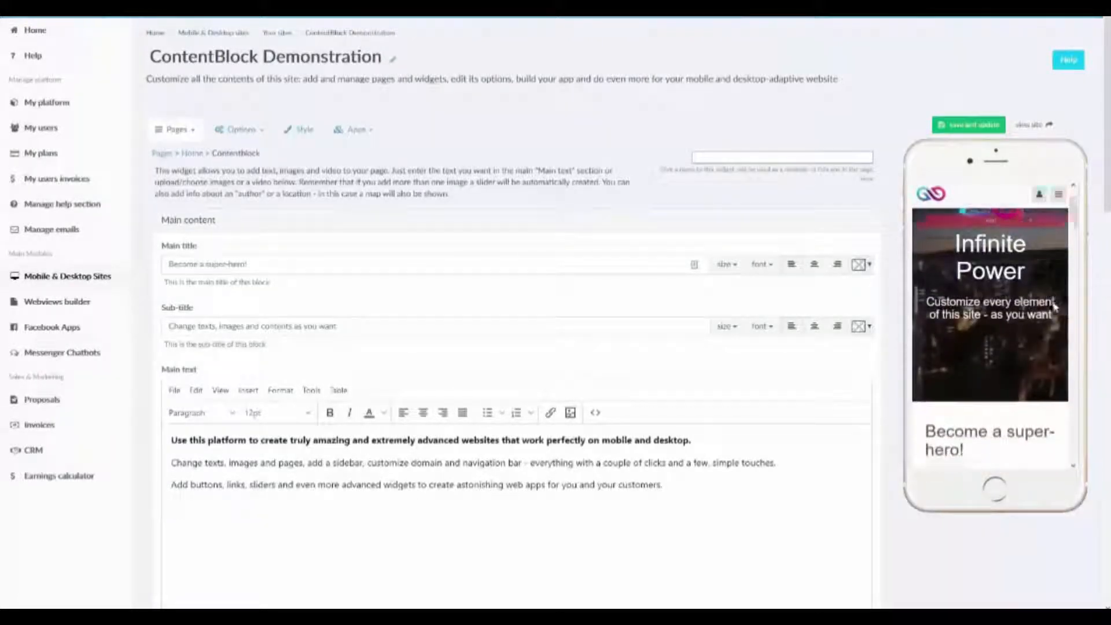
scroll(1055, 307, "down", 5)
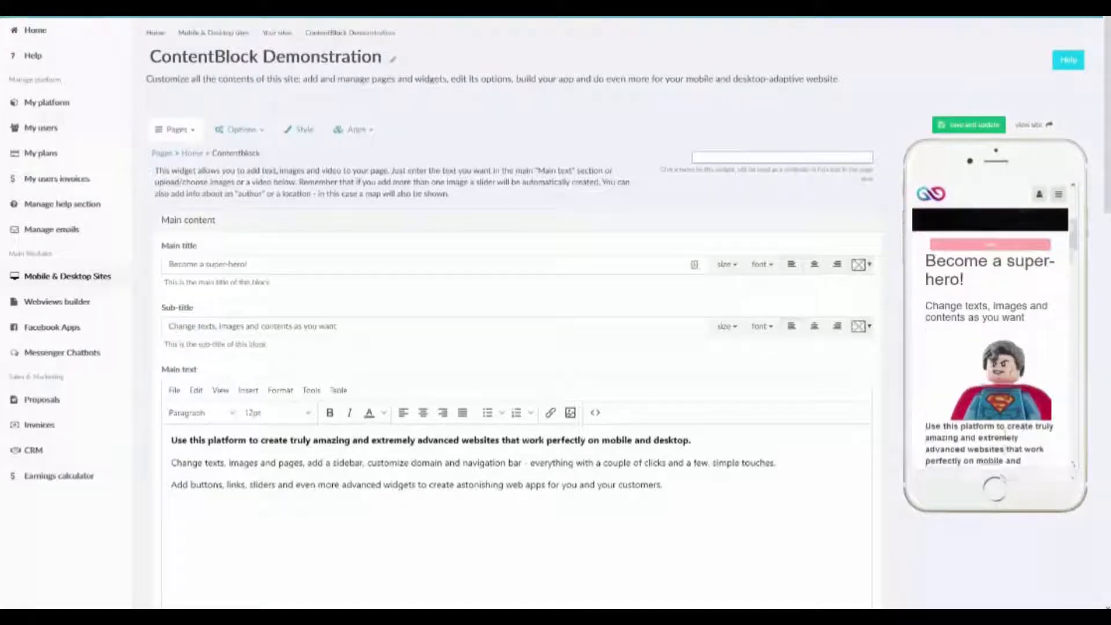
scroll(1023, 430, "down", 2)
scroll(1007, 440, "up", 2)
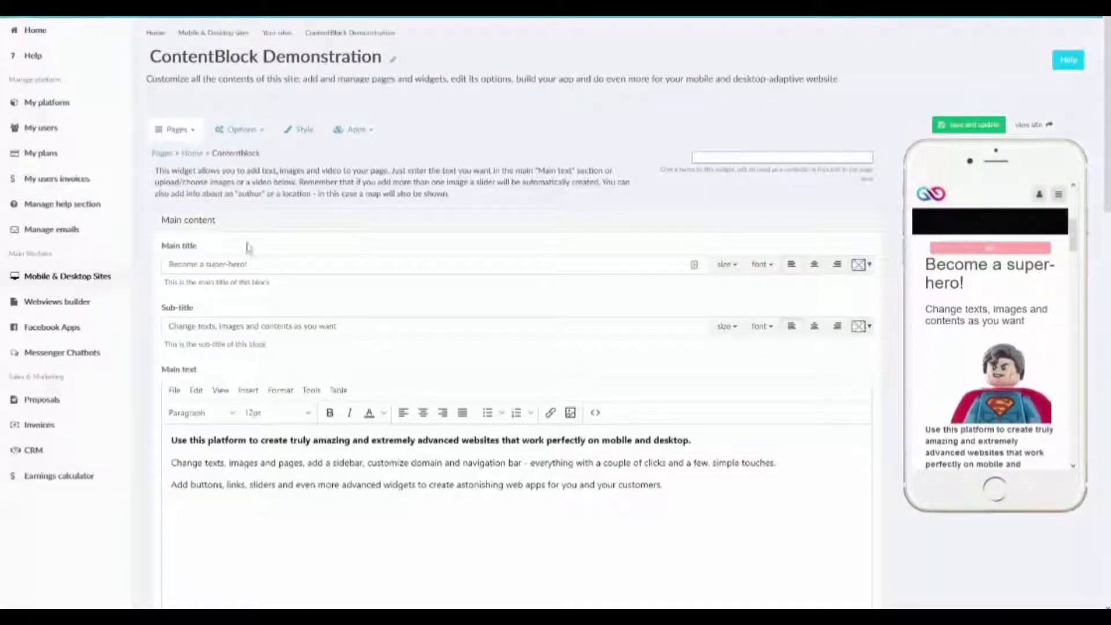
Inspect the size, font and colour options for the Contentblock's main title without changing any of them.
left_click(388, 262)
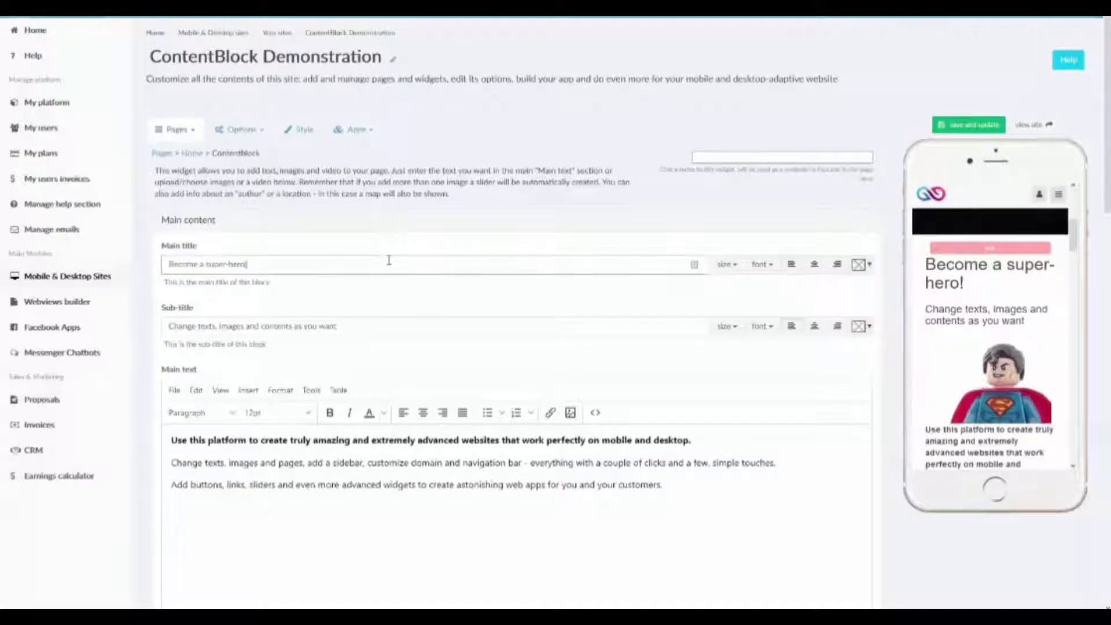
key("ctrl+a")
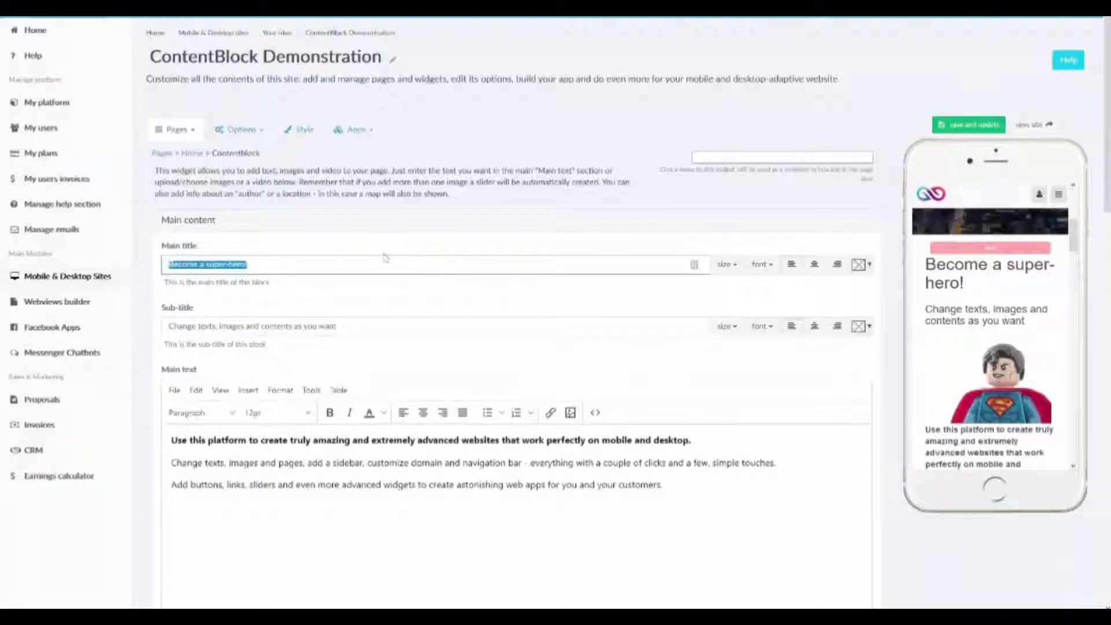
left_click(727, 265)
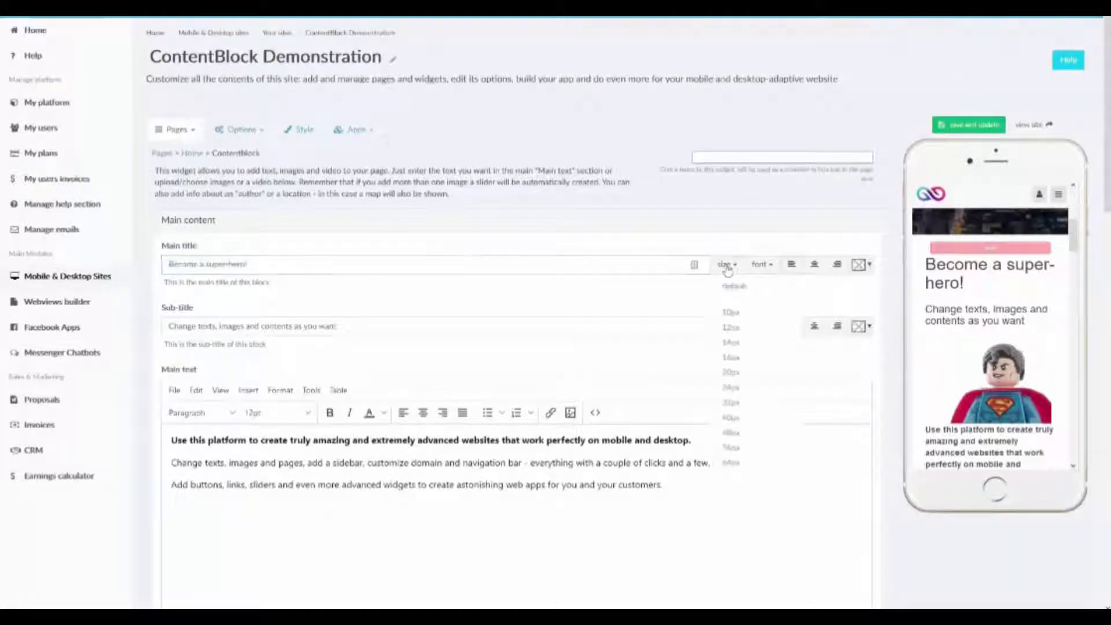
left_click(763, 266)
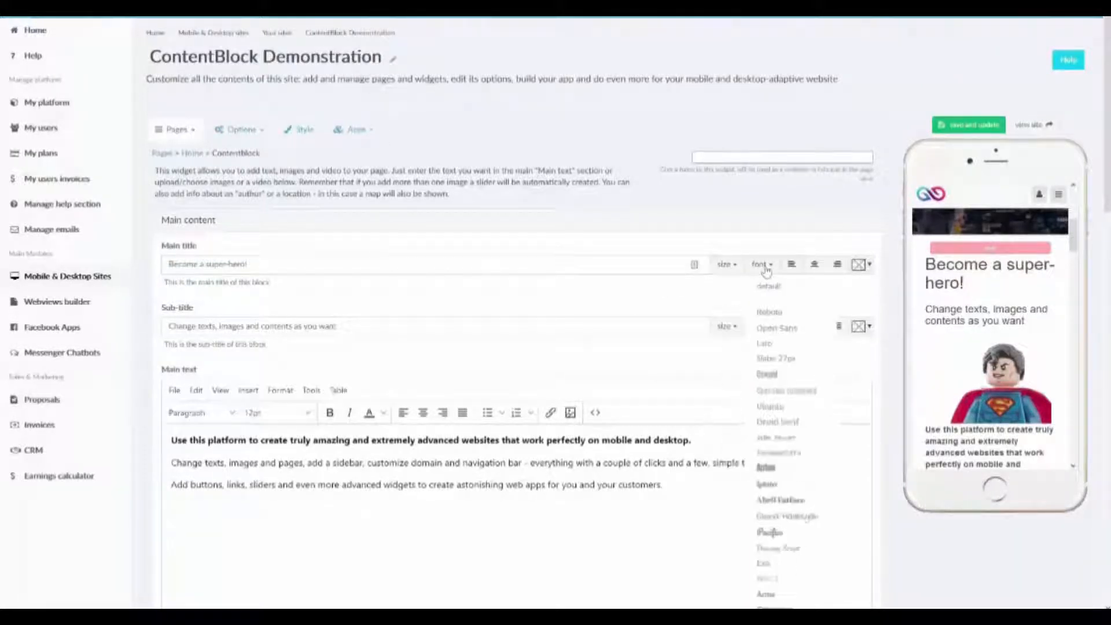
left_click(763, 265)
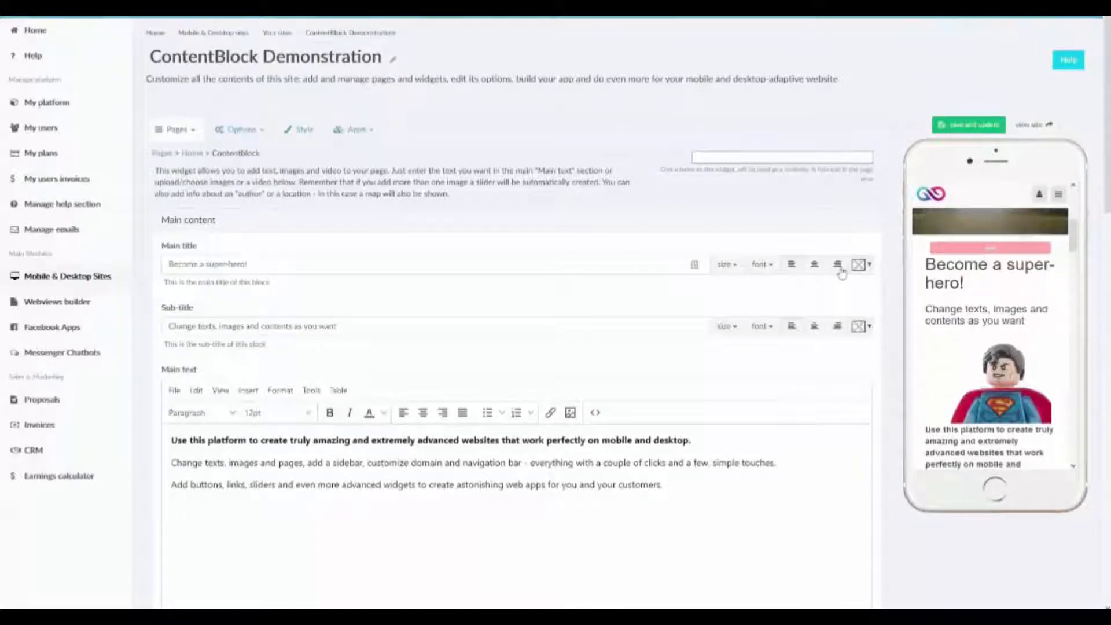
left_click(869, 270)
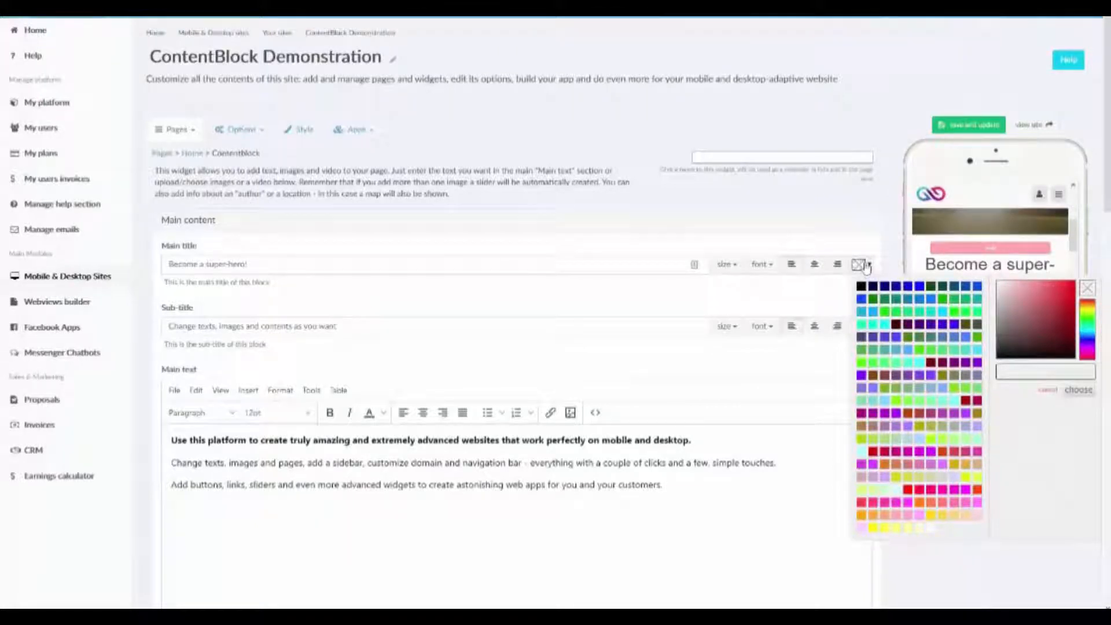
left_click(866, 268)
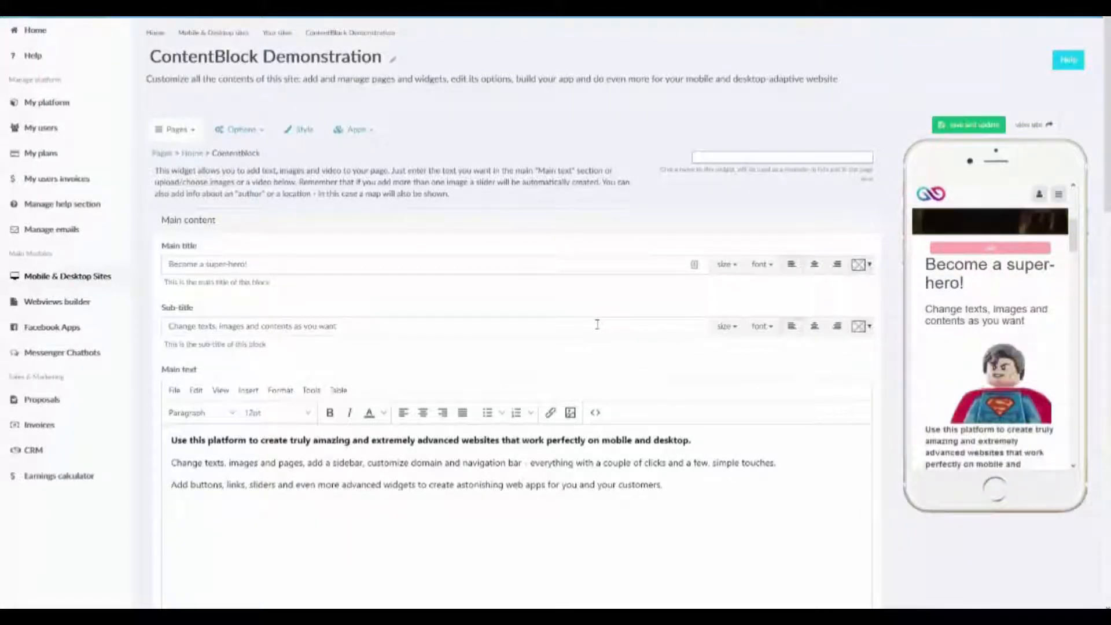
Try replacing the Contentblock's entire main text with a new blank document, and undo it.
scroll(659, 513, "down", 2)
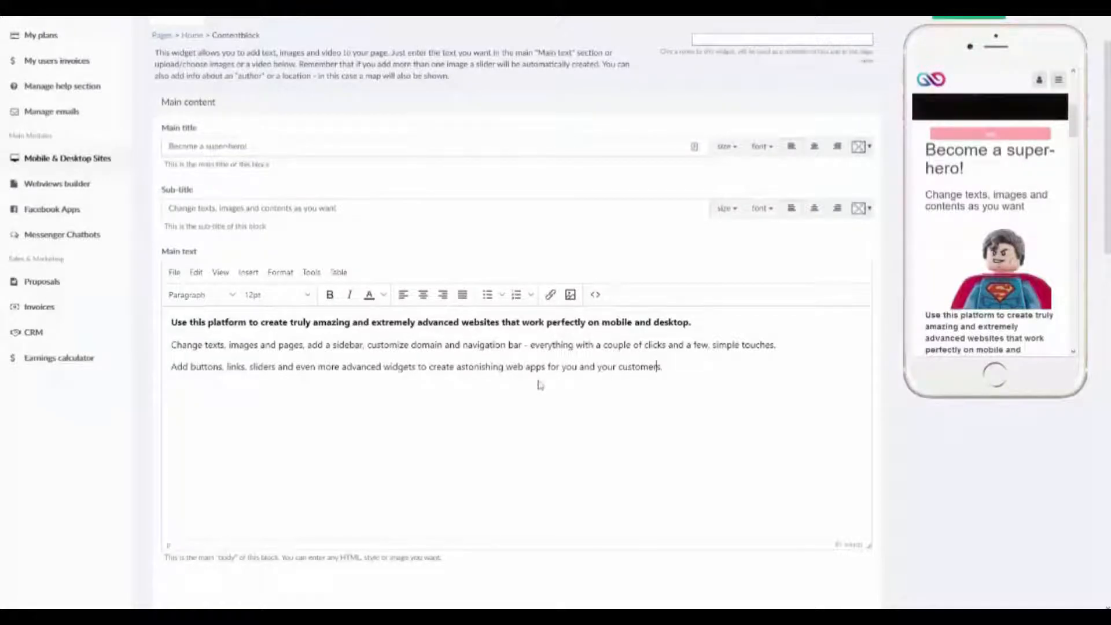
left_click(176, 274)
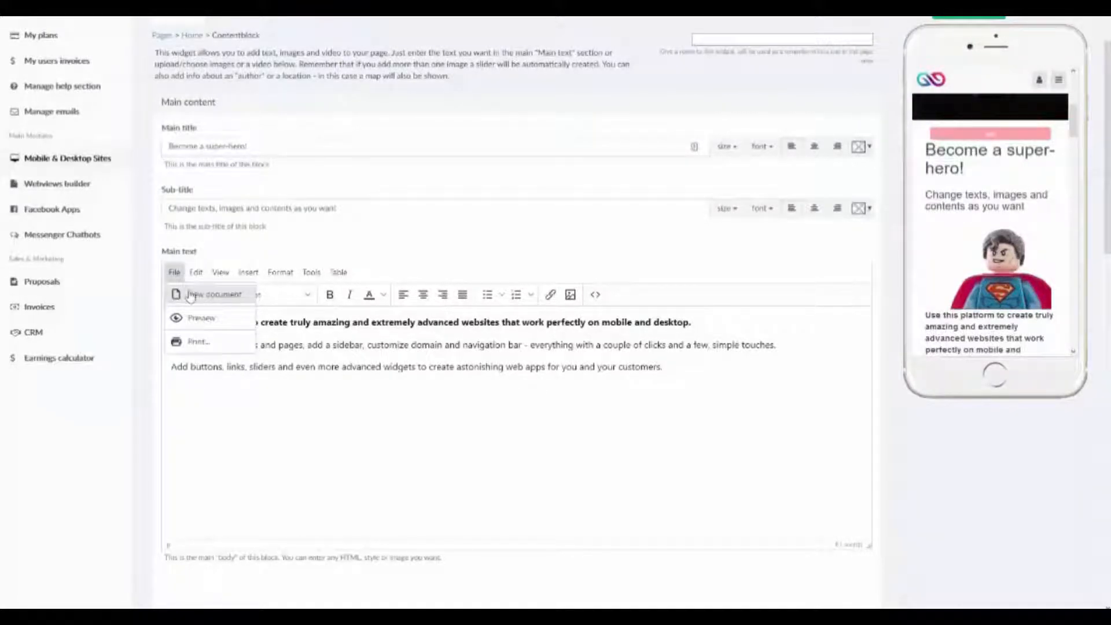
left_click(610, 422)
key("ctrl+a")
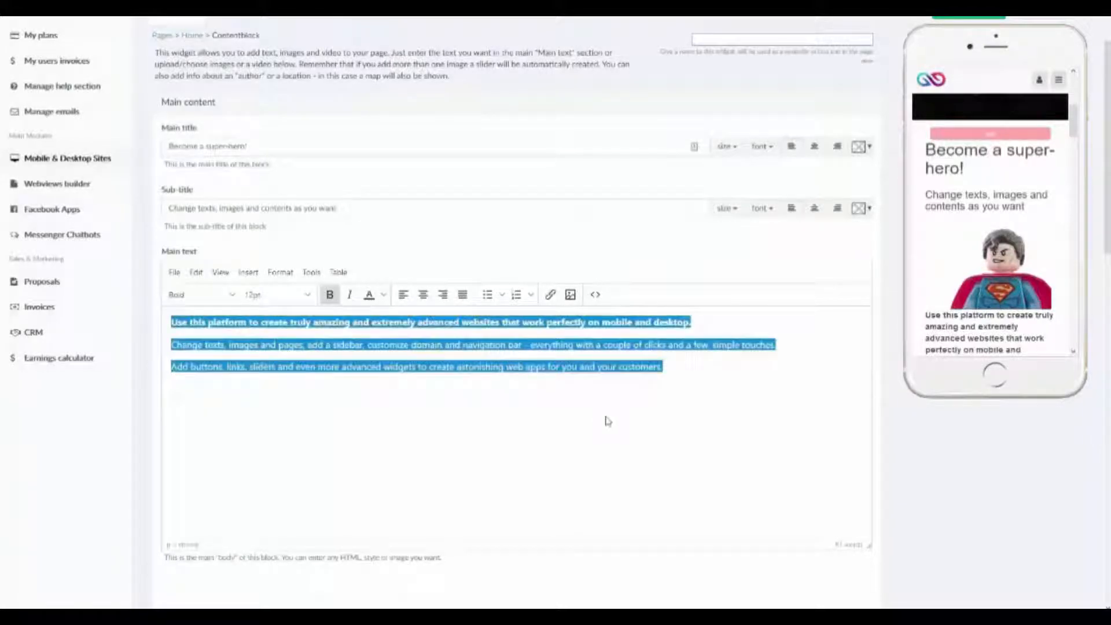
left_click(174, 272)
left_click(209, 294)
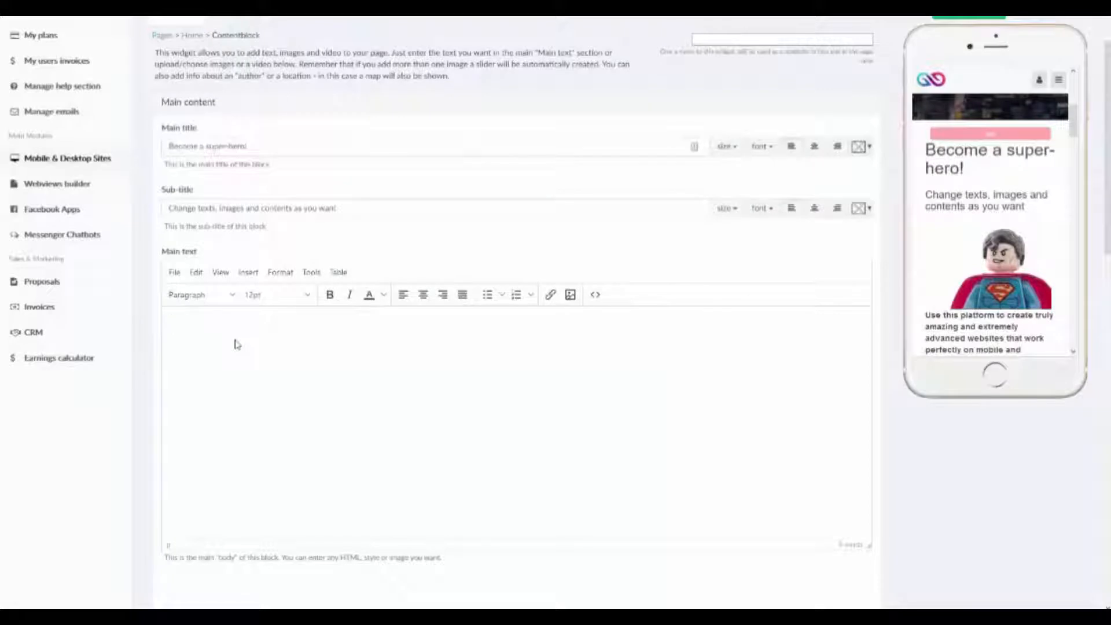
key("ctrl+z")
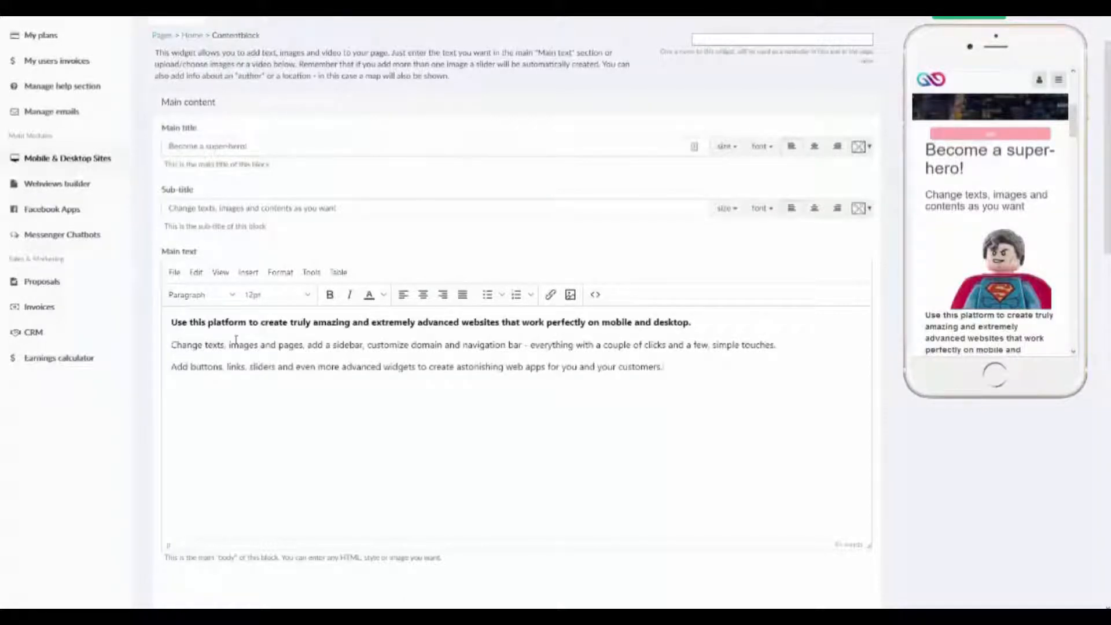
Preview the formatted main text of the Contentblock and close the preview.
left_click(184, 273)
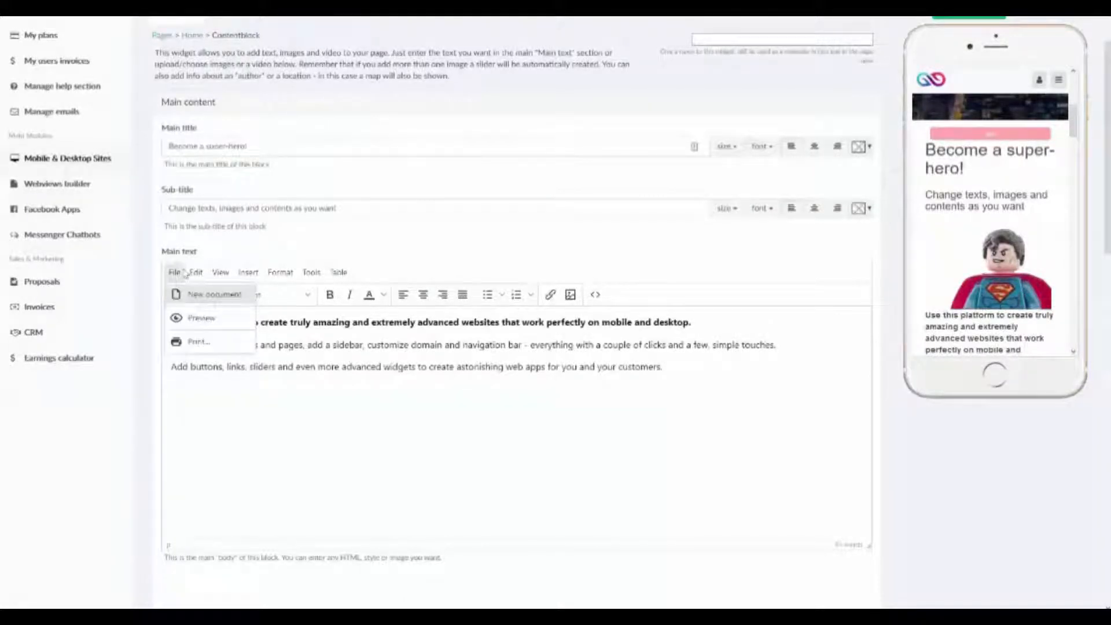
left_click(191, 320)
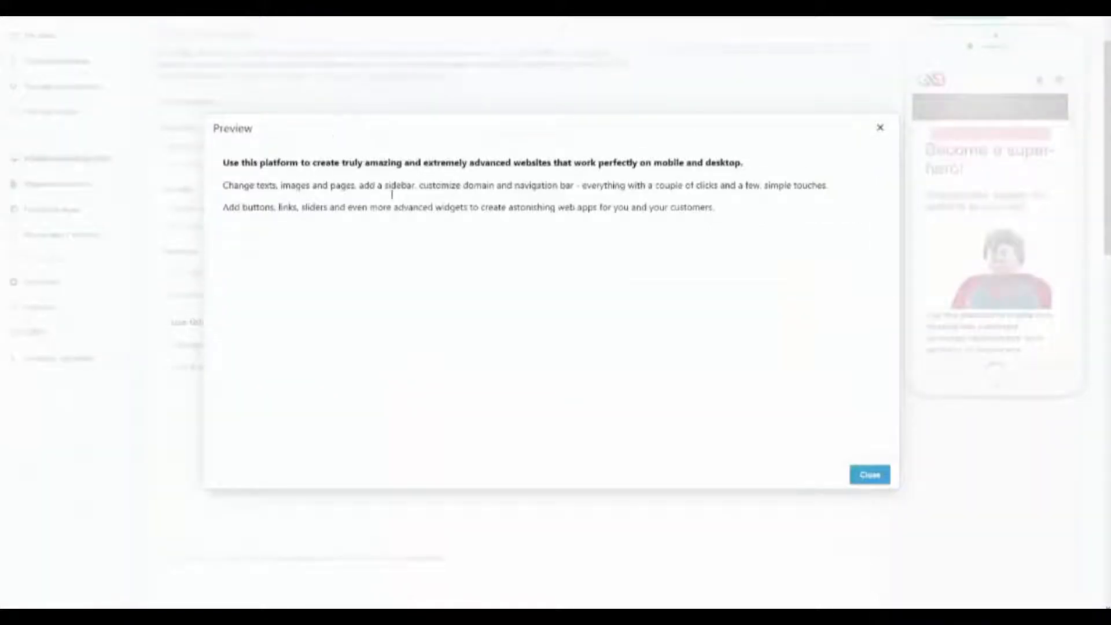
left_click(869, 475)
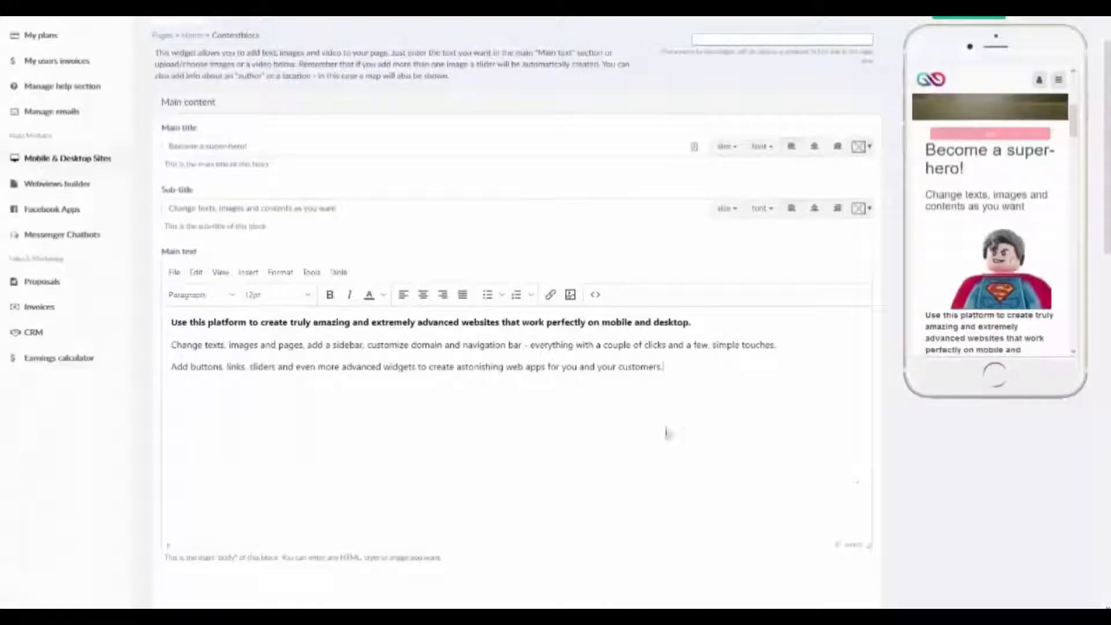
Delete "nd even more advan" from the last paragraph of the main text, and undo the deletion.
left_click(175, 273)
mouse_move(199, 273)
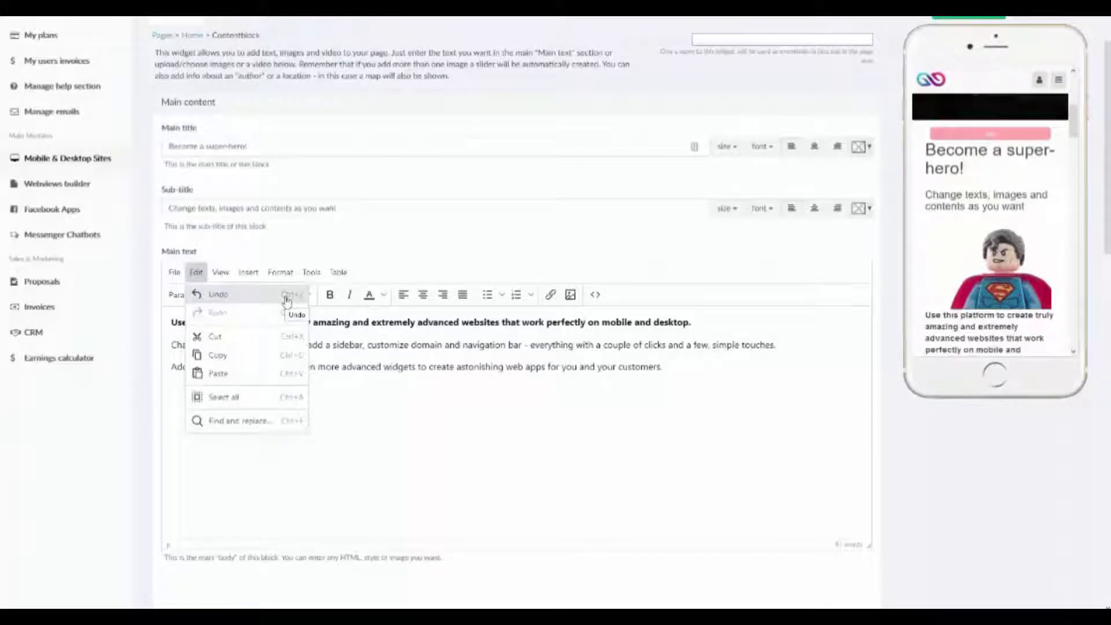
left_click(366, 369)
left_click_drag(366, 368, 284, 368)
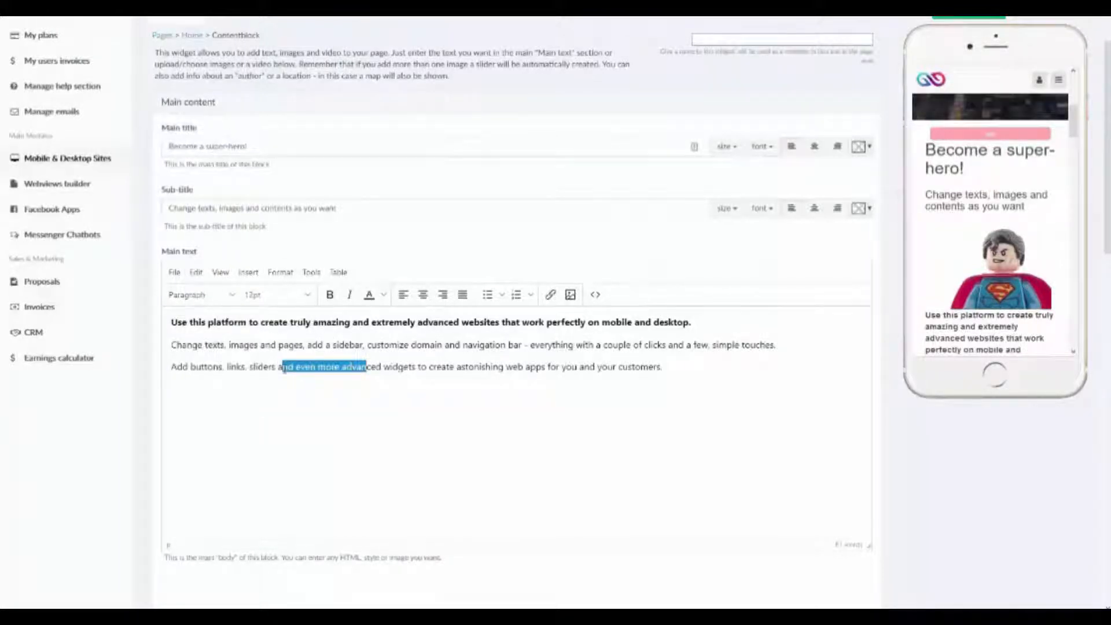
key("BackSpace")
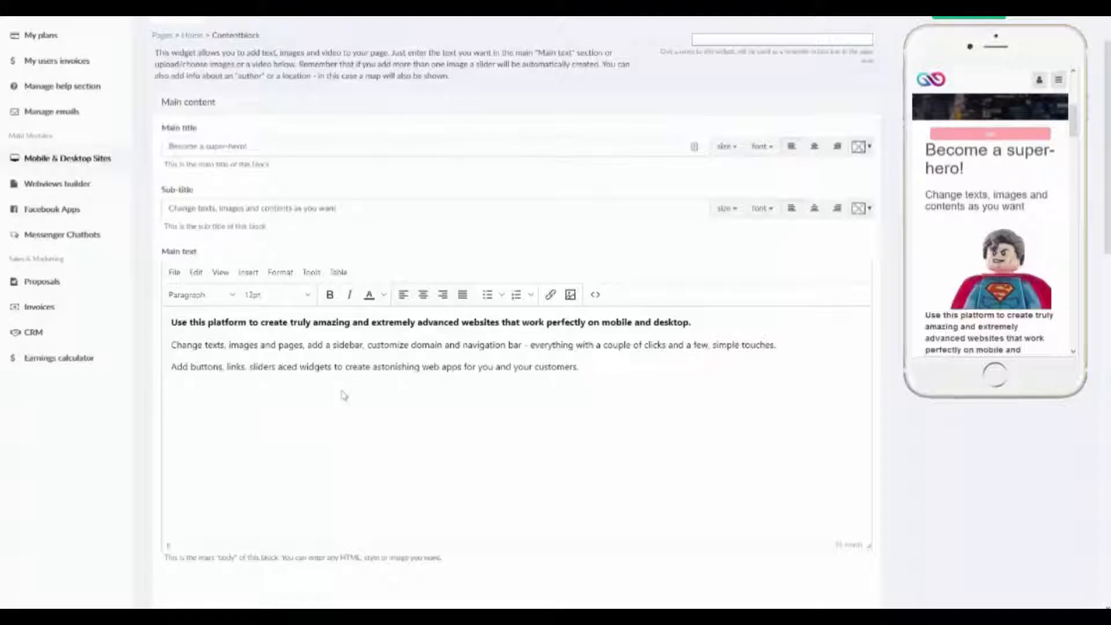
key("ctrl+z")
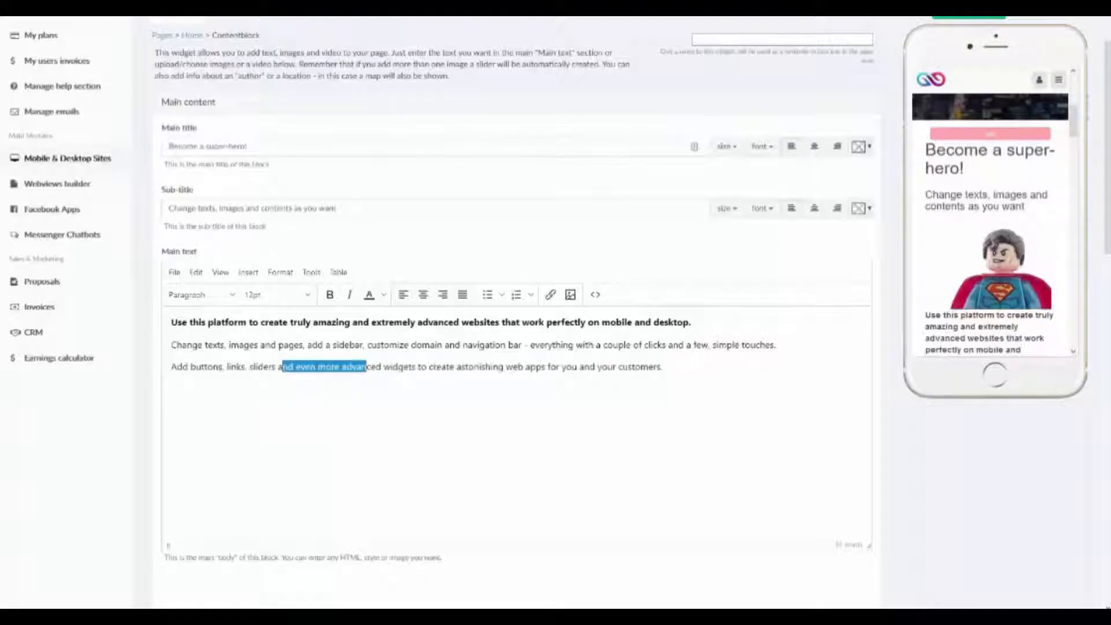
Redo the deletion in the main text's last paragraph, and undo it again.
left_click(197, 273)
mouse_move(219, 275)
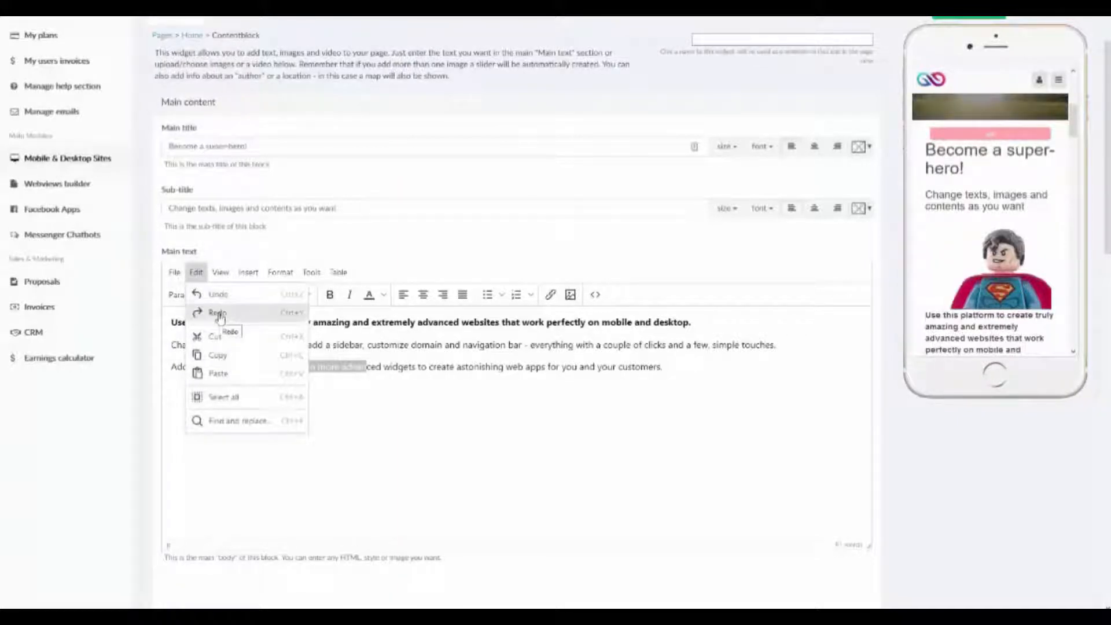
left_click(216, 313)
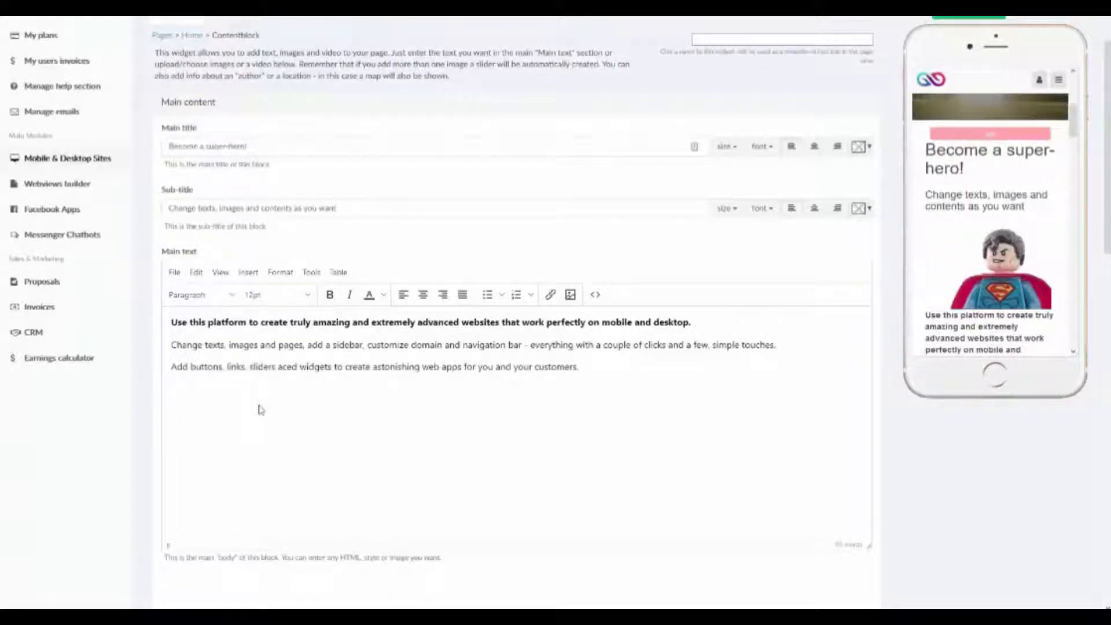
key("ctrl+z")
left_click(197, 273)
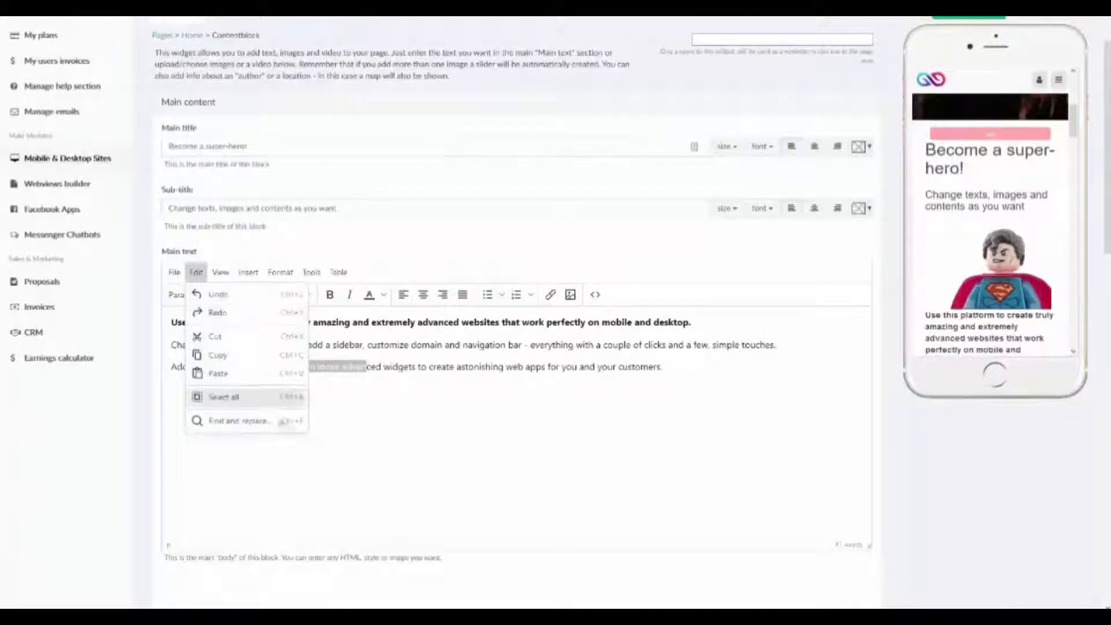
left_click(329, 469)
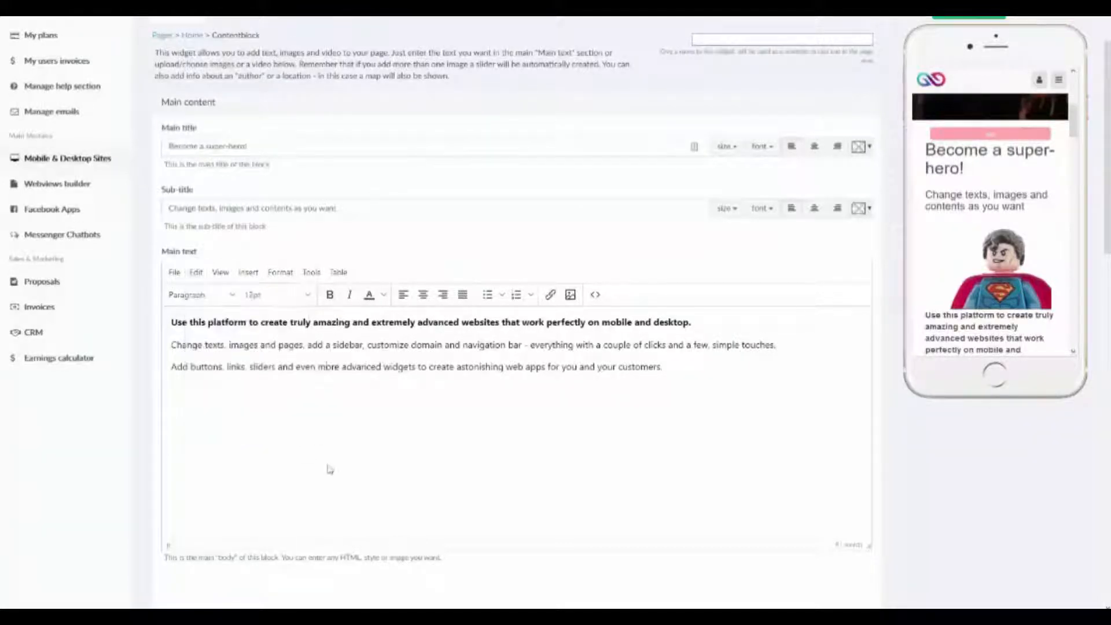
View the HTML source code of the main text and close it without saving.
left_click(223, 271)
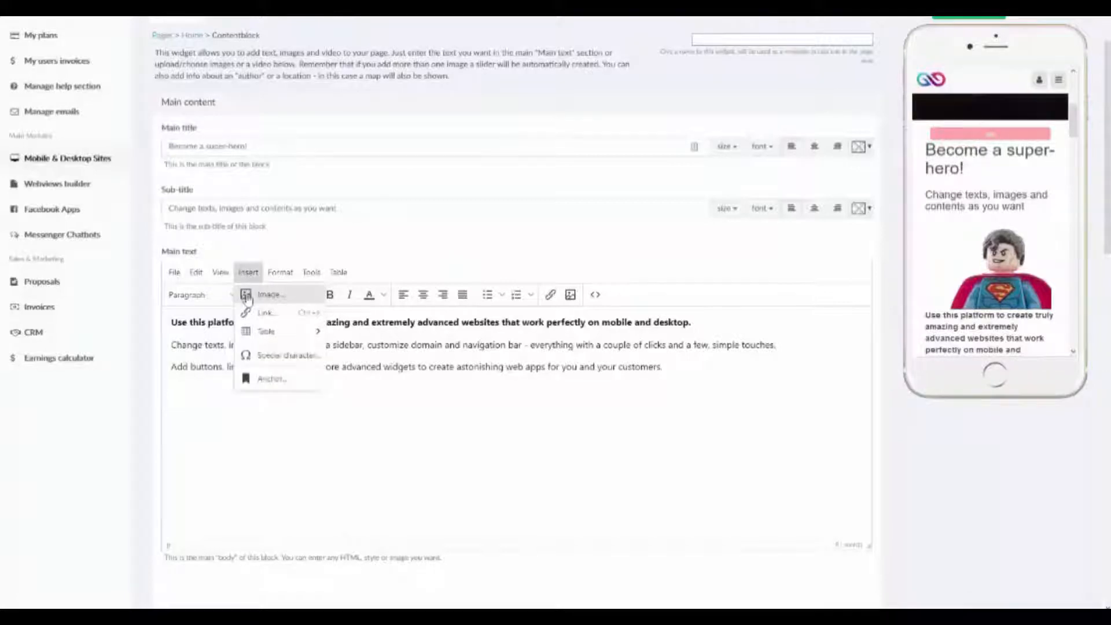
left_click(220, 294)
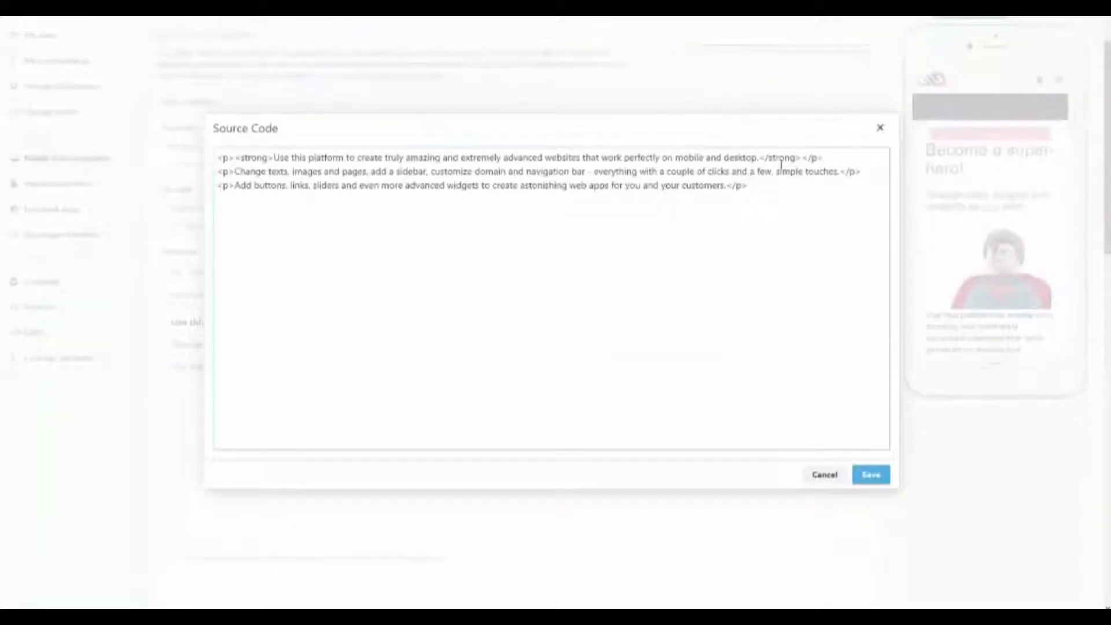
left_click(823, 473)
Preview the Contentblock's main text and close the preview.
left_click(221, 274)
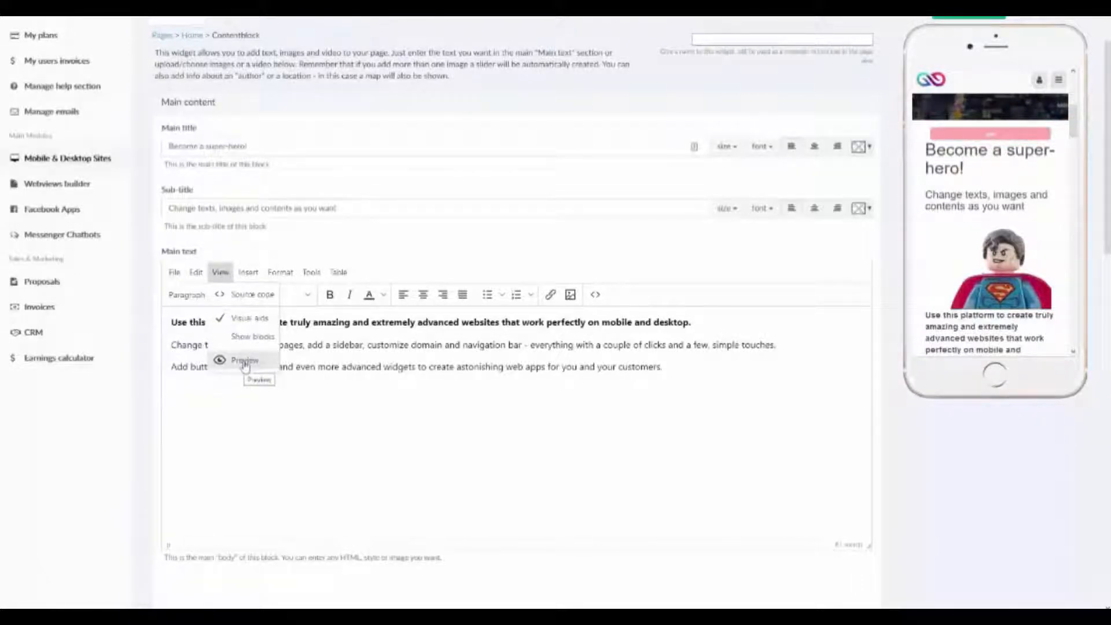
left_click(245, 362)
left_click(878, 484)
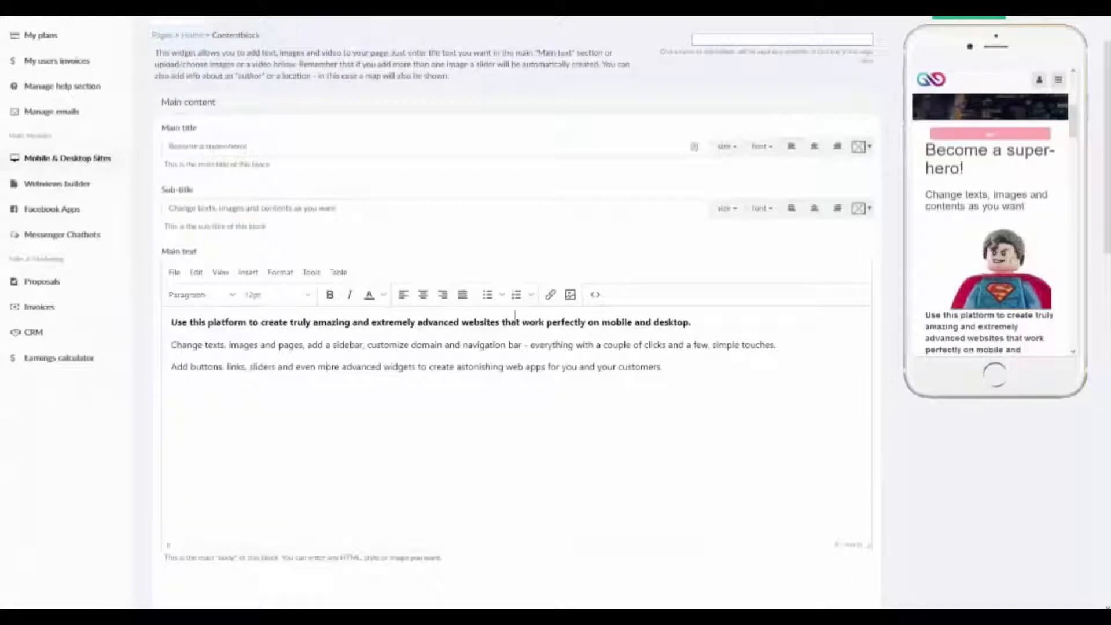
left_click(280, 272)
left_click(249, 274)
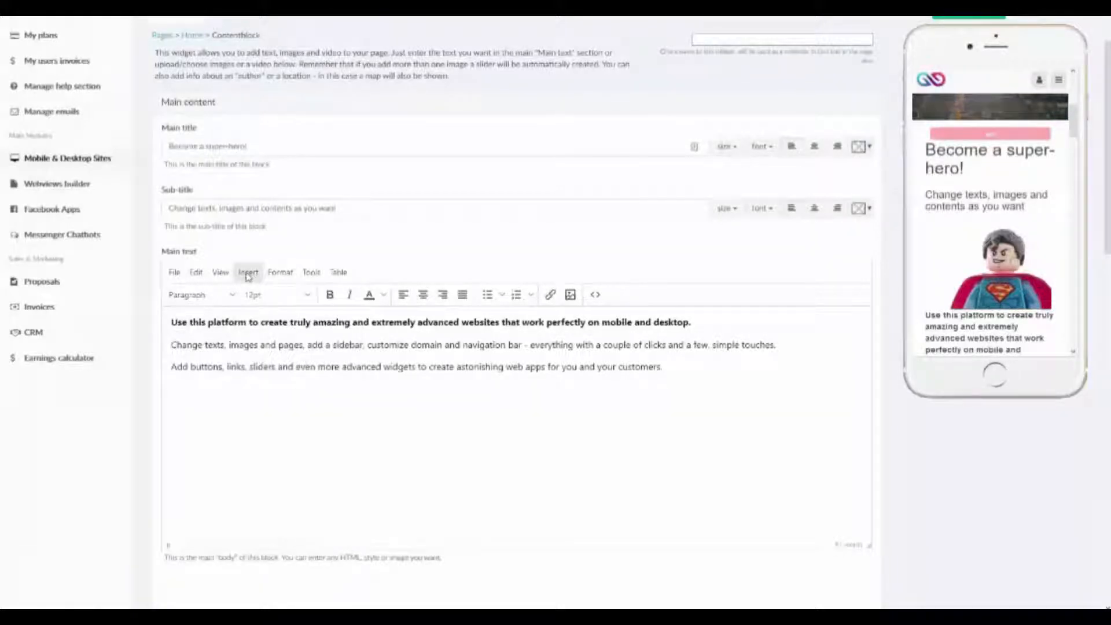
left_click(249, 274)
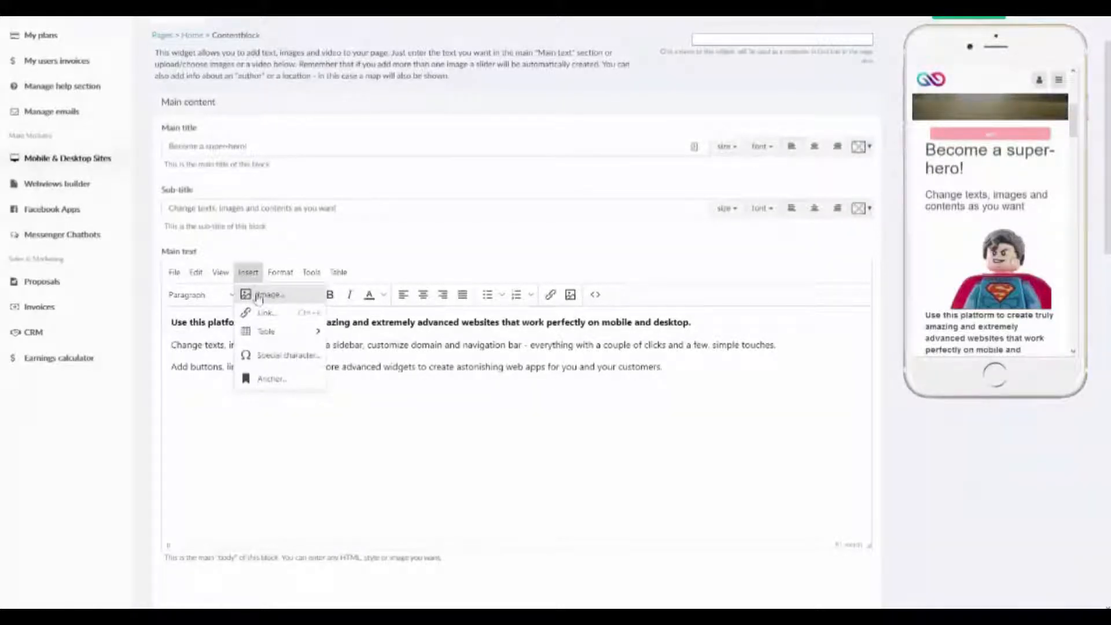
mouse_move(269, 333)
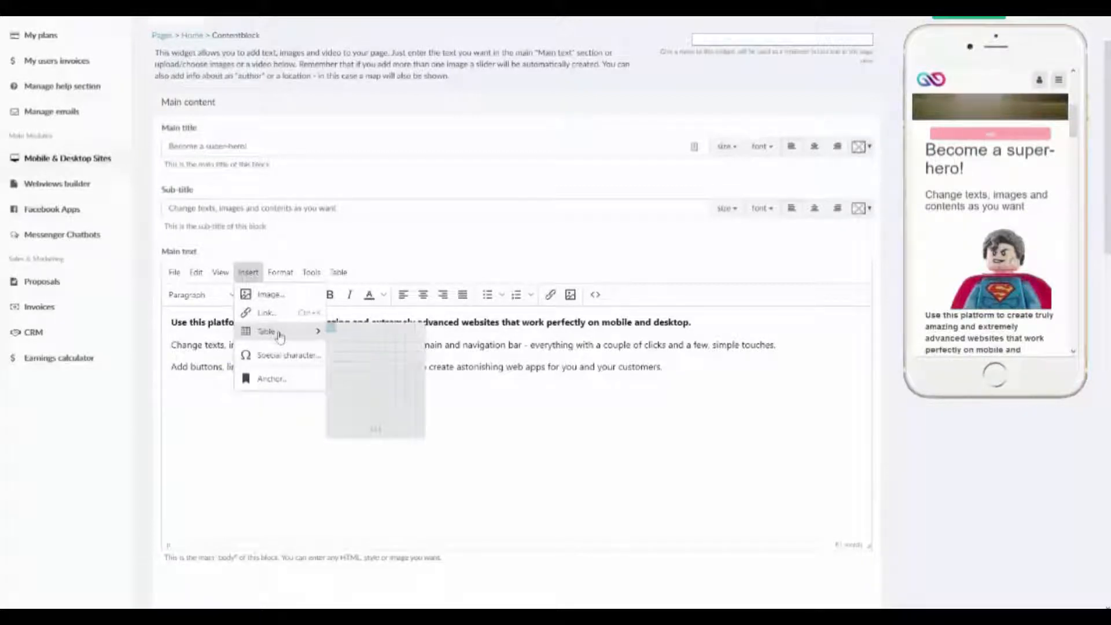
left_click(762, 457)
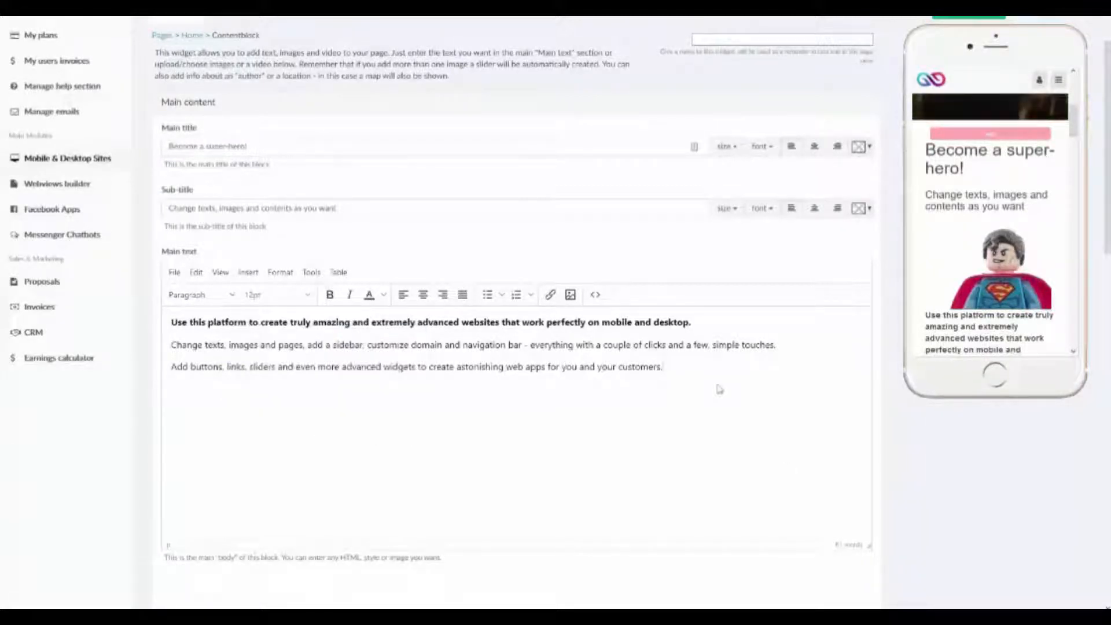
Insert a table with three columns and two rows below the last paragraph of the main text.
left_click(247, 272)
mouse_move(268, 334)
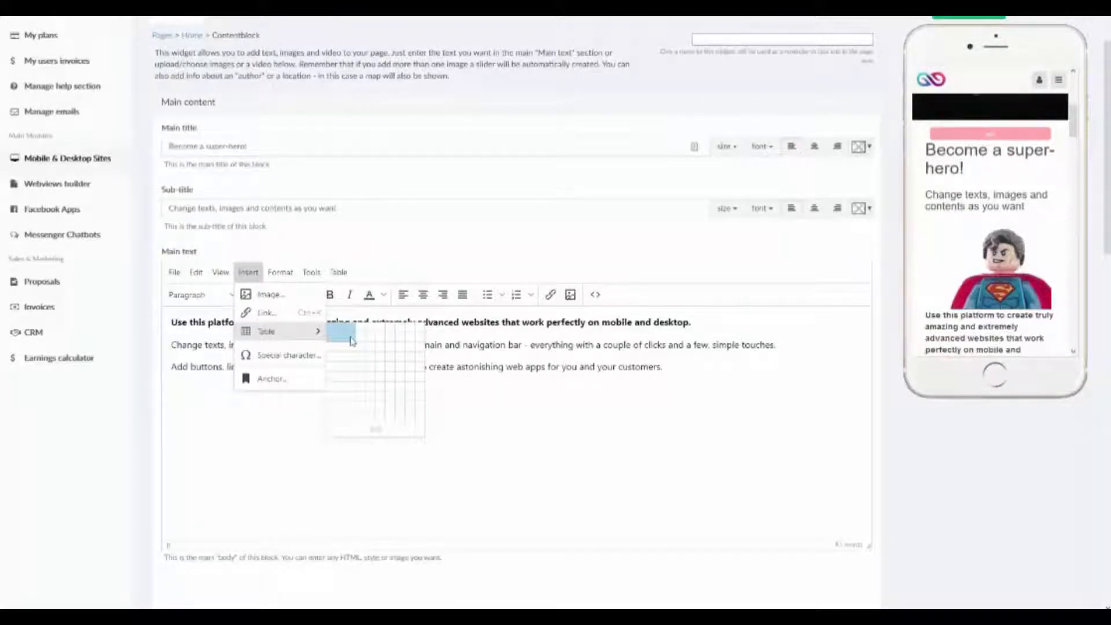
left_click(352, 341)
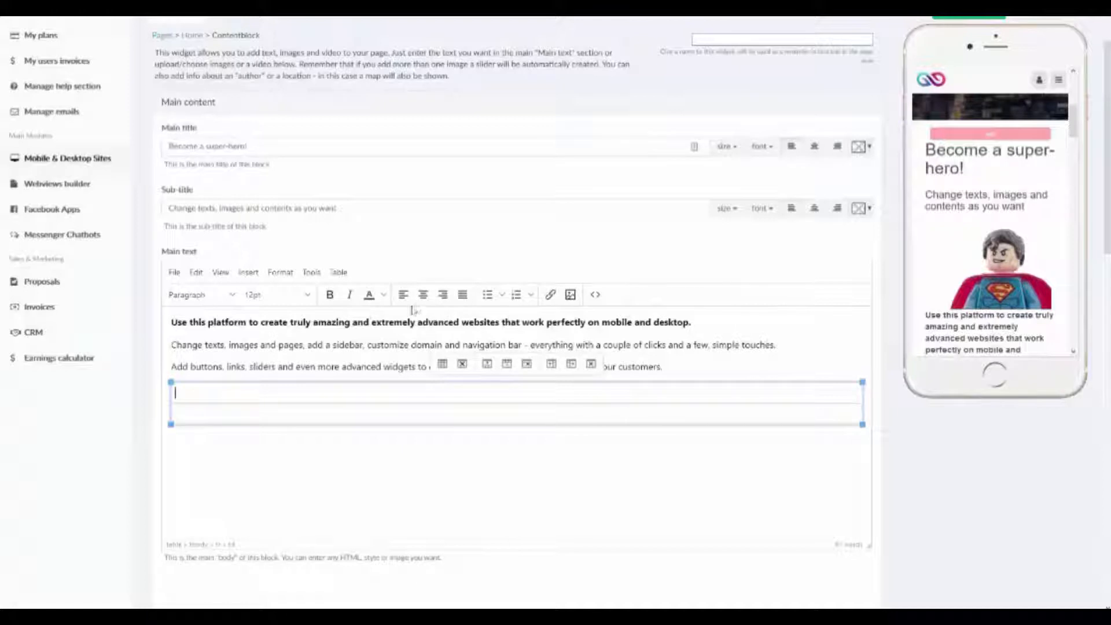
Fill the table's first row with the centered values 1, 2 and 3.
left_click(424, 295)
type("2")
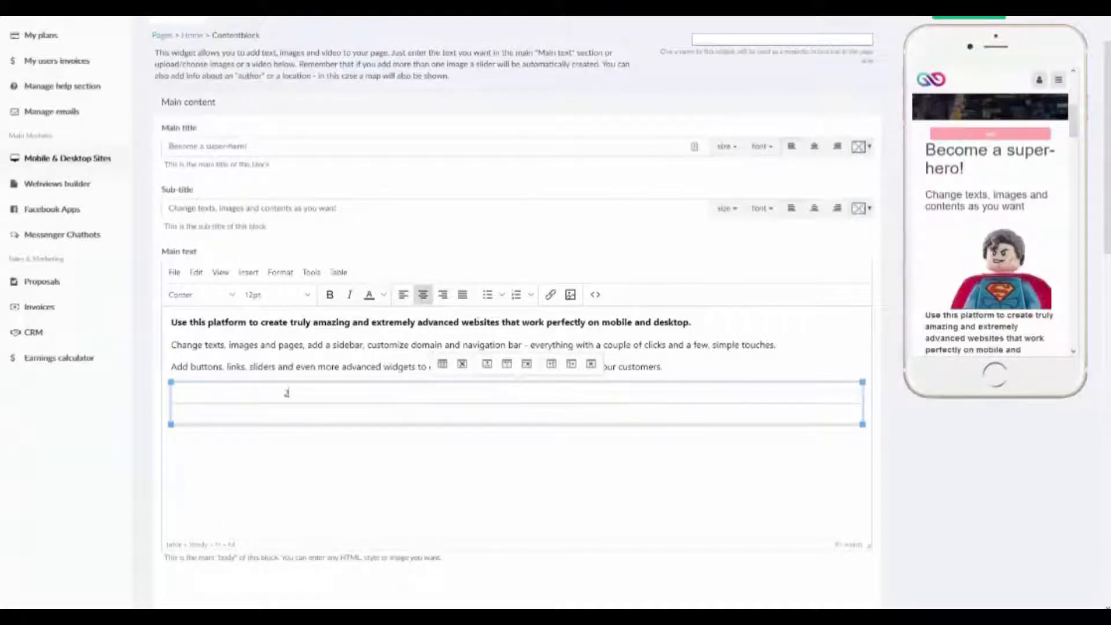
key("Tab")
left_click(429, 307)
type("2")
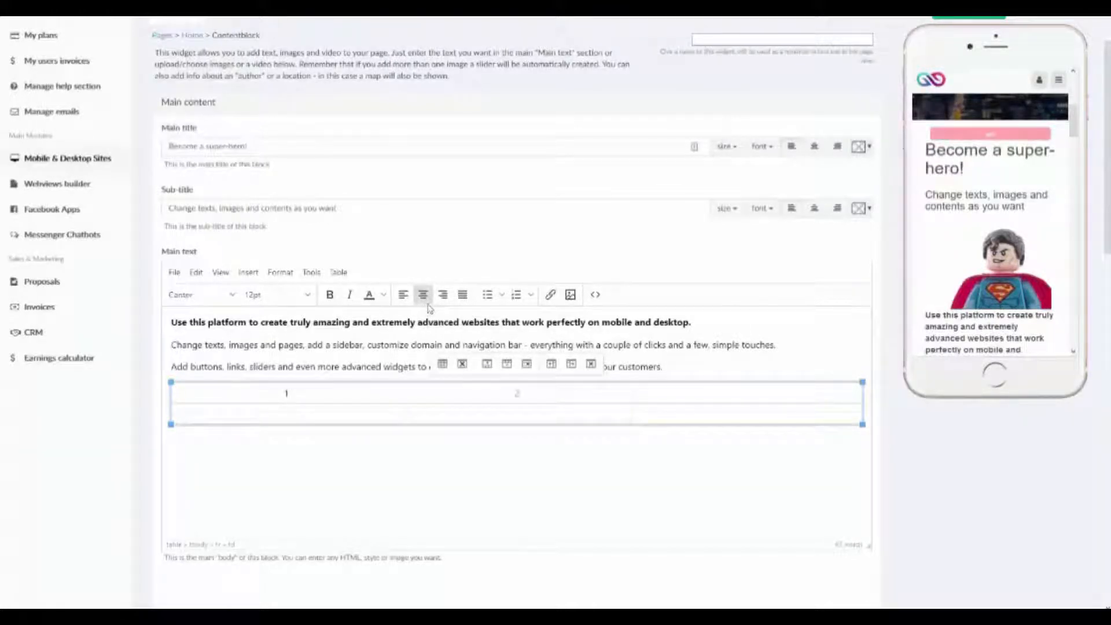
left_click(428, 300)
type("3")
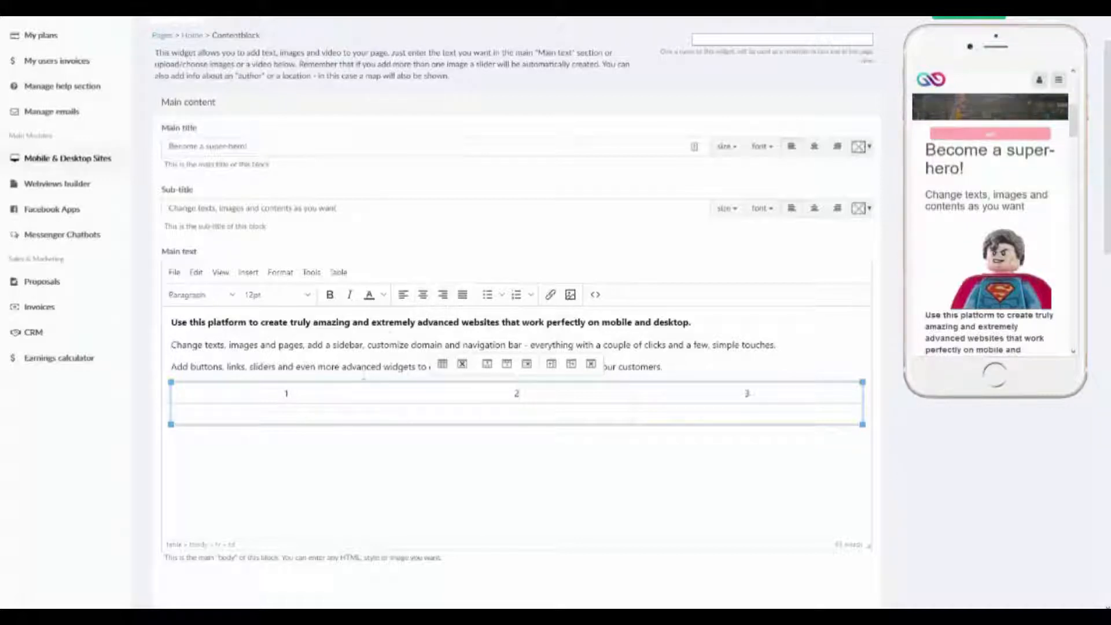
Fill the table's second row with the centered values 4, 5 and 6.
key("Tab")
left_click(423, 295)
type("4")
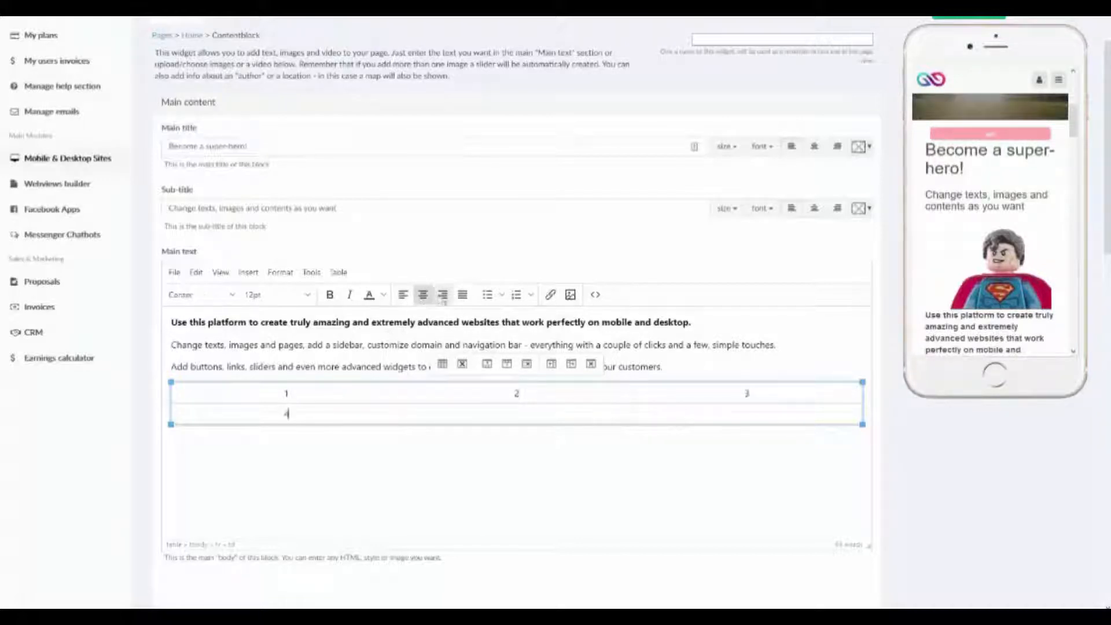
key("Tab")
left_click(424, 302)
type("5")
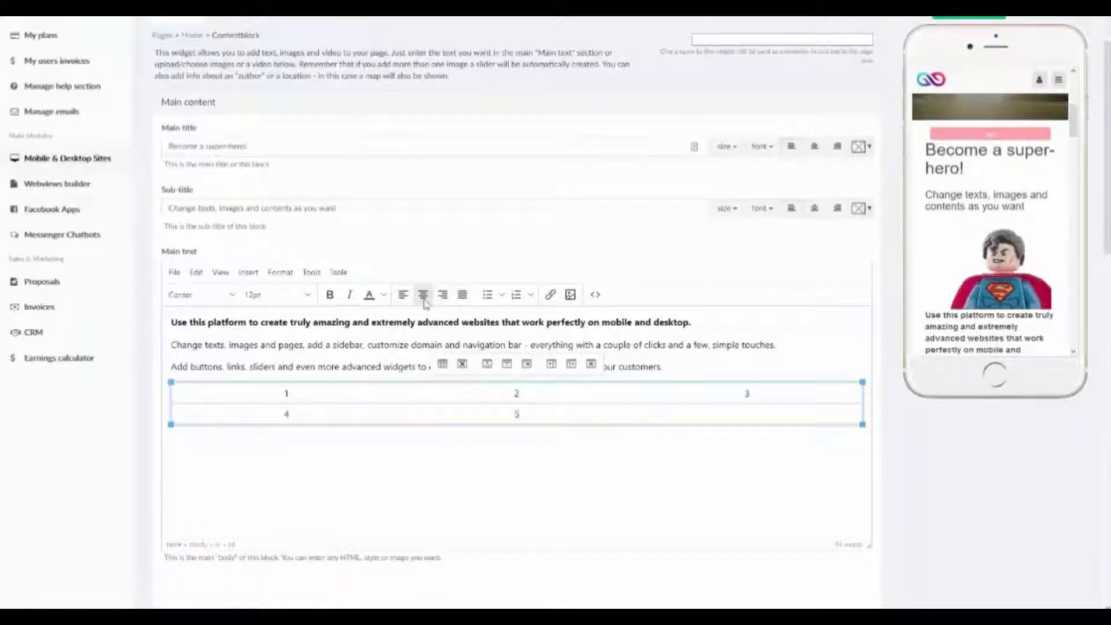
key("Tab")
left_click(424, 295)
type("6")
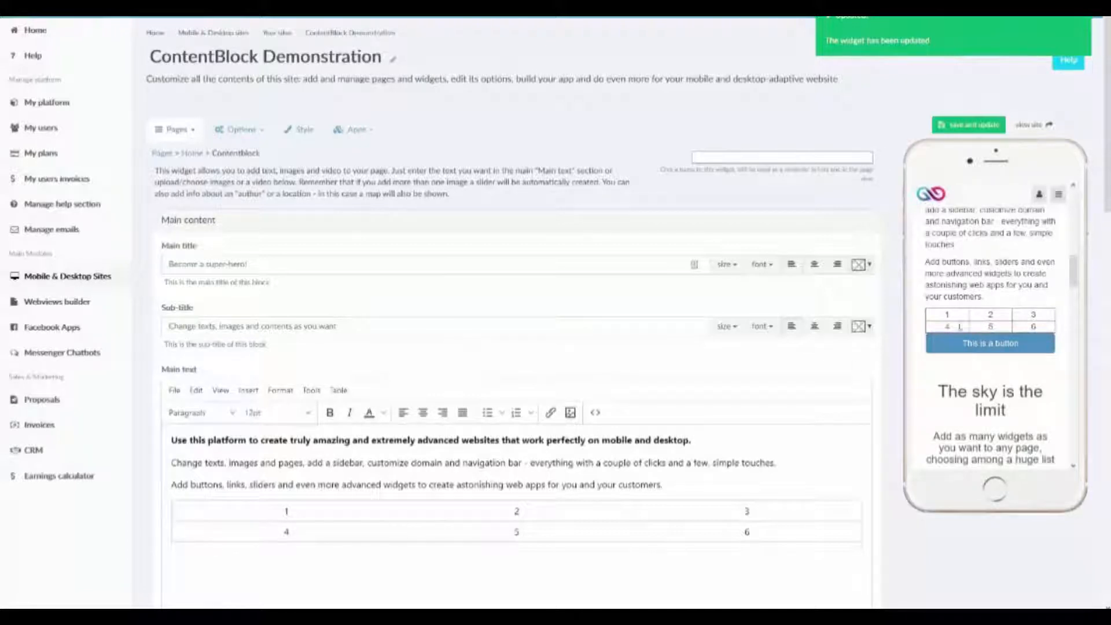
Place the cursor in the cell containing 4 and examine the row and column commands available for the table.
left_click(302, 534)
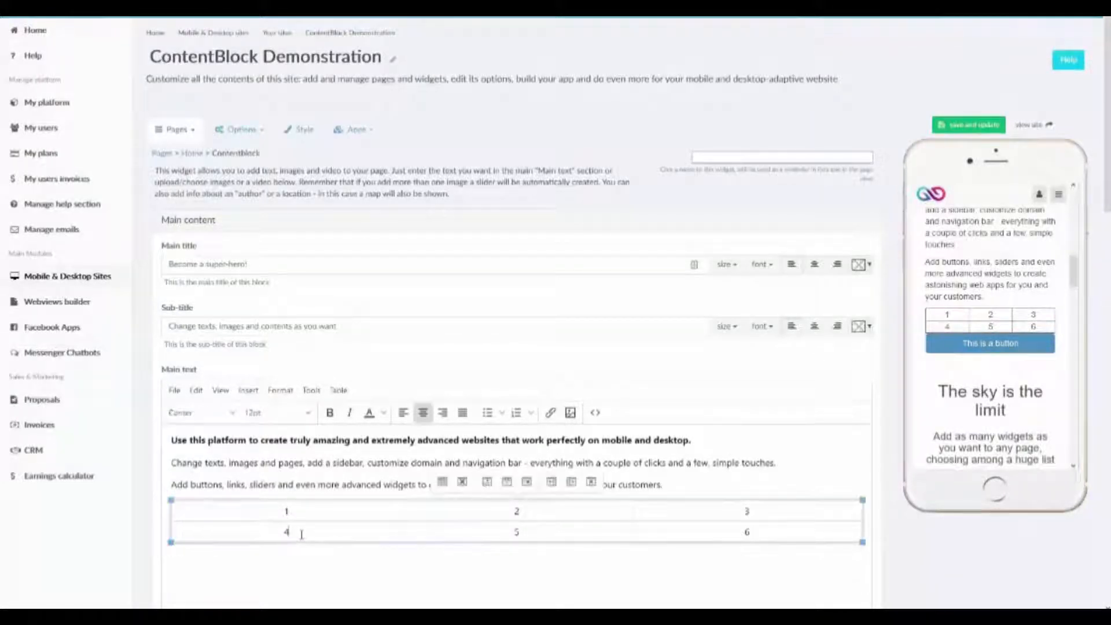
left_click(341, 392)
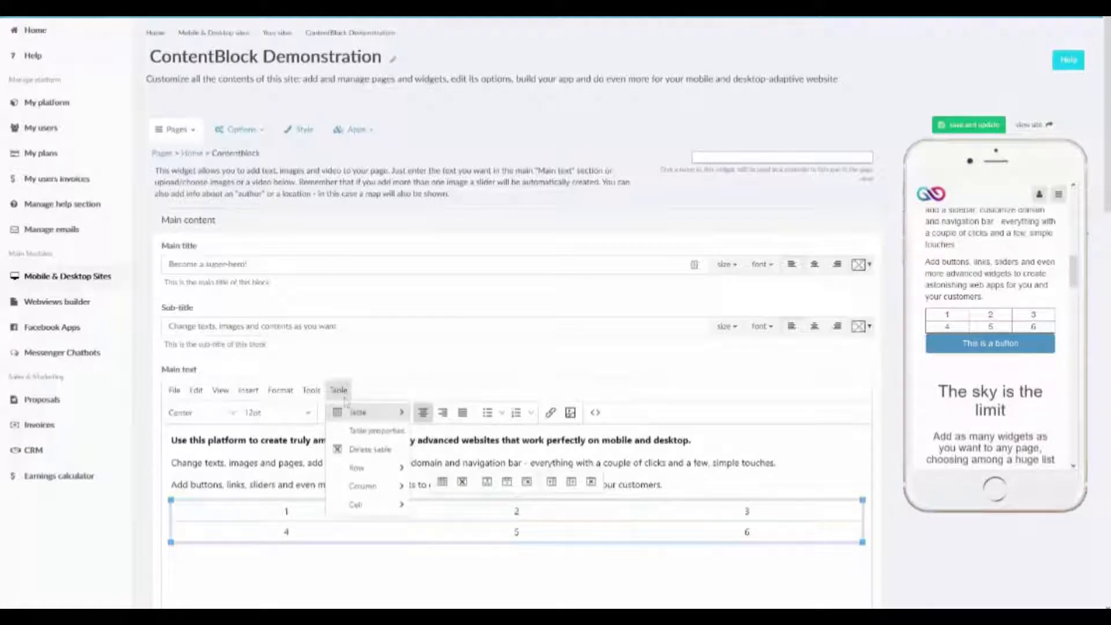
mouse_move(370, 466)
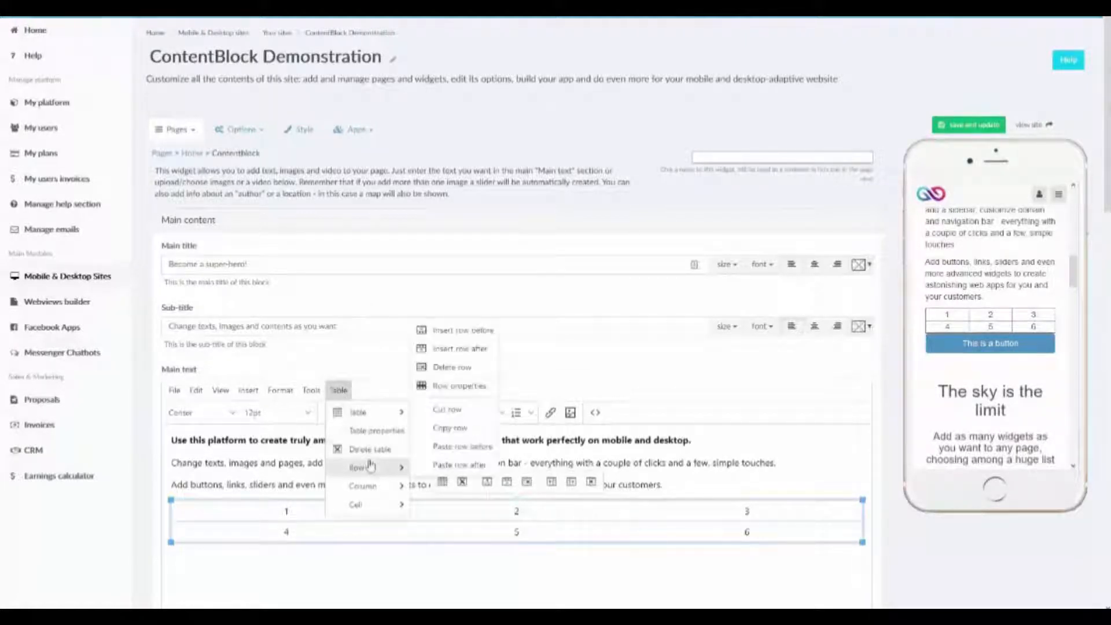
mouse_move(385, 489)
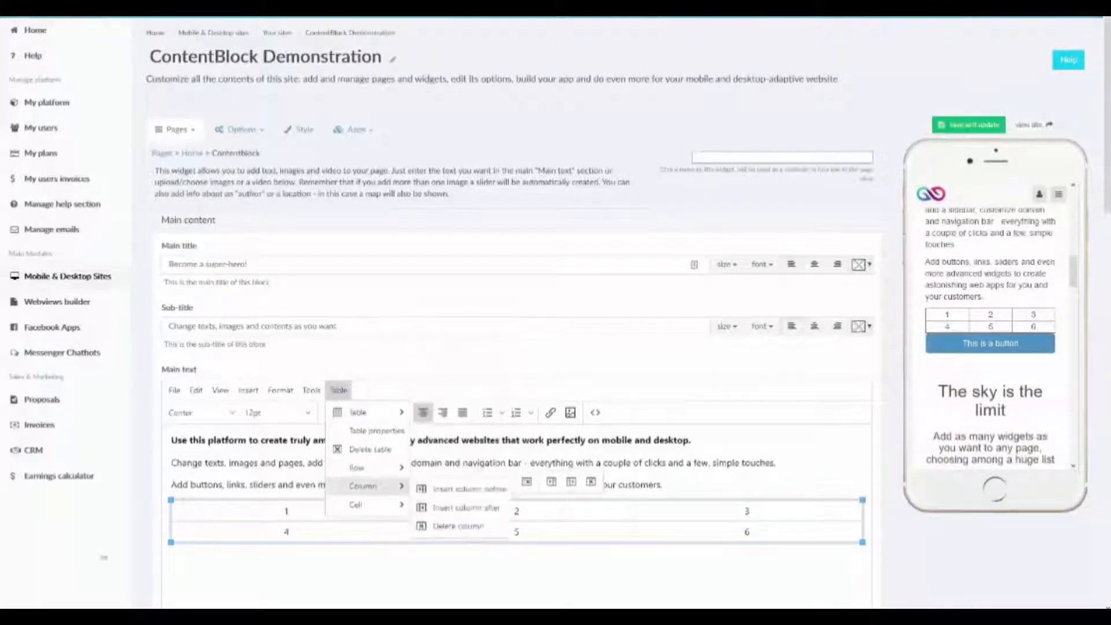
left_click(197, 601)
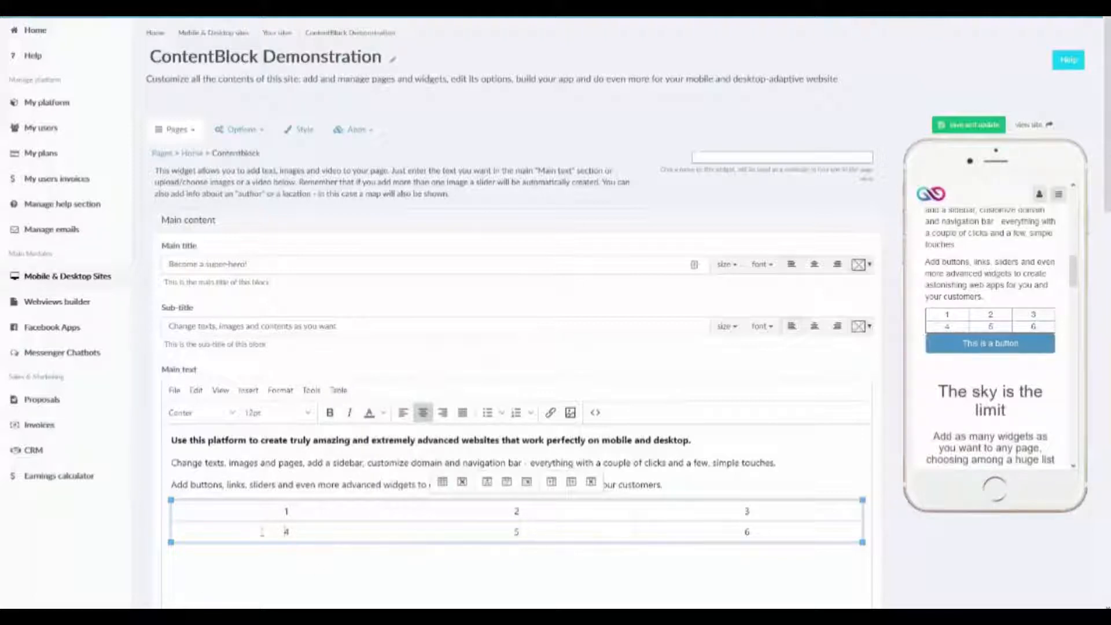
Examine the text styles, block headings, font sizes and alignment options available for formatting the main text.
left_click(249, 390)
left_click(250, 393)
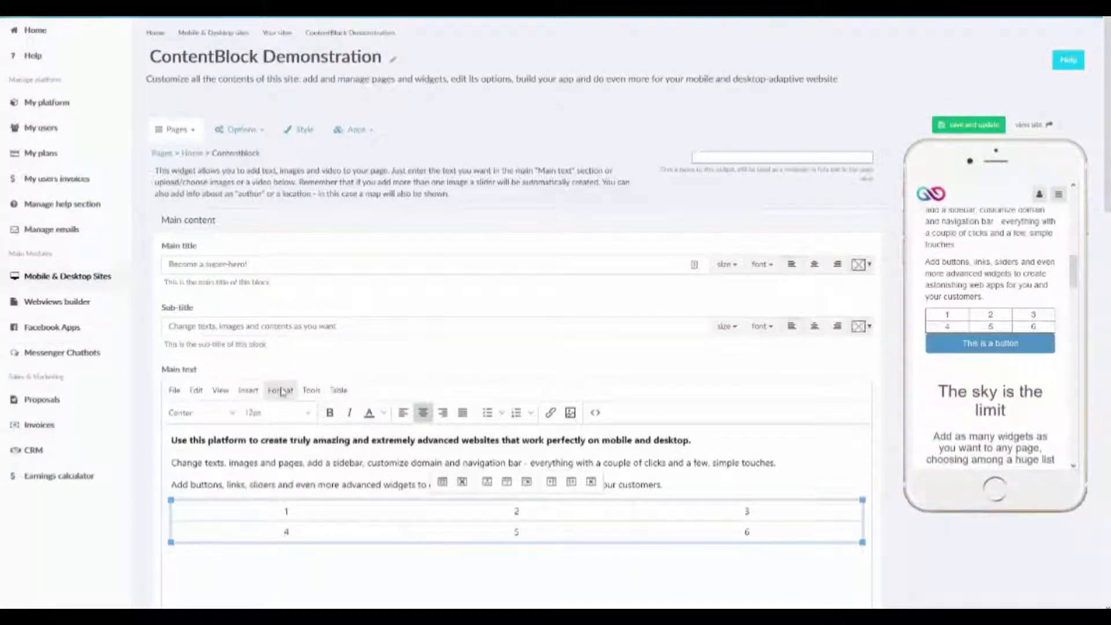
left_click(280, 391)
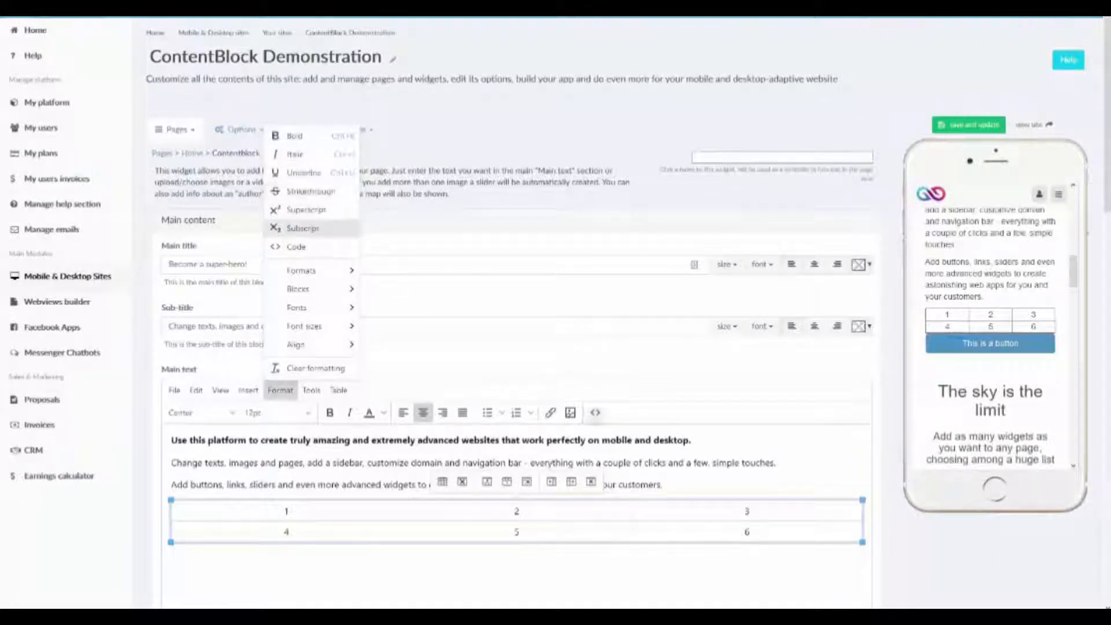
triple_click(577, 443)
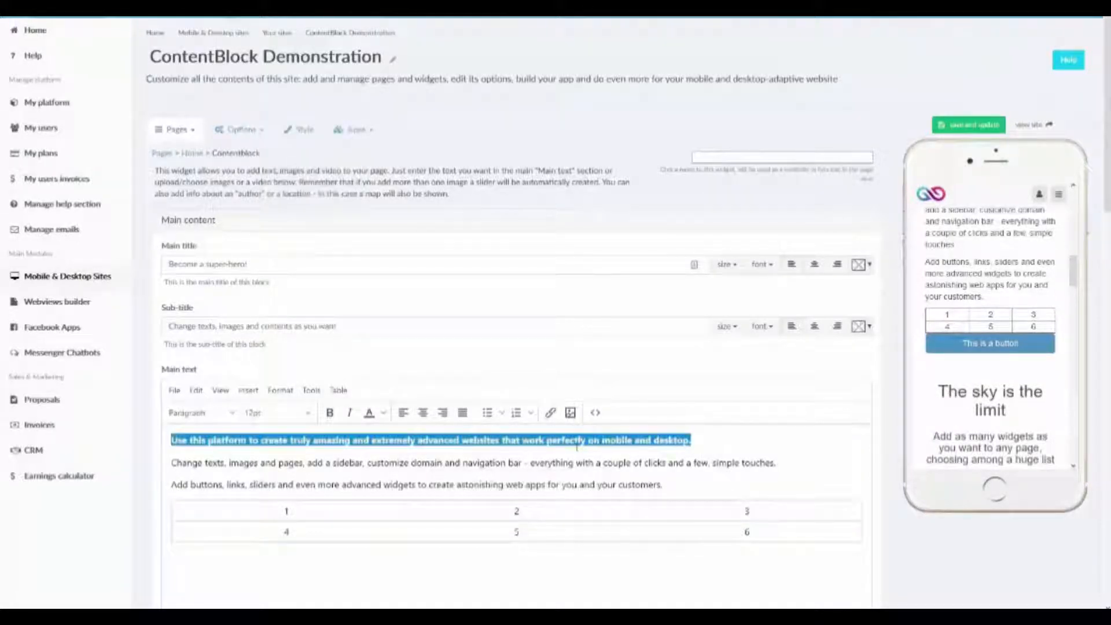
left_click(281, 390)
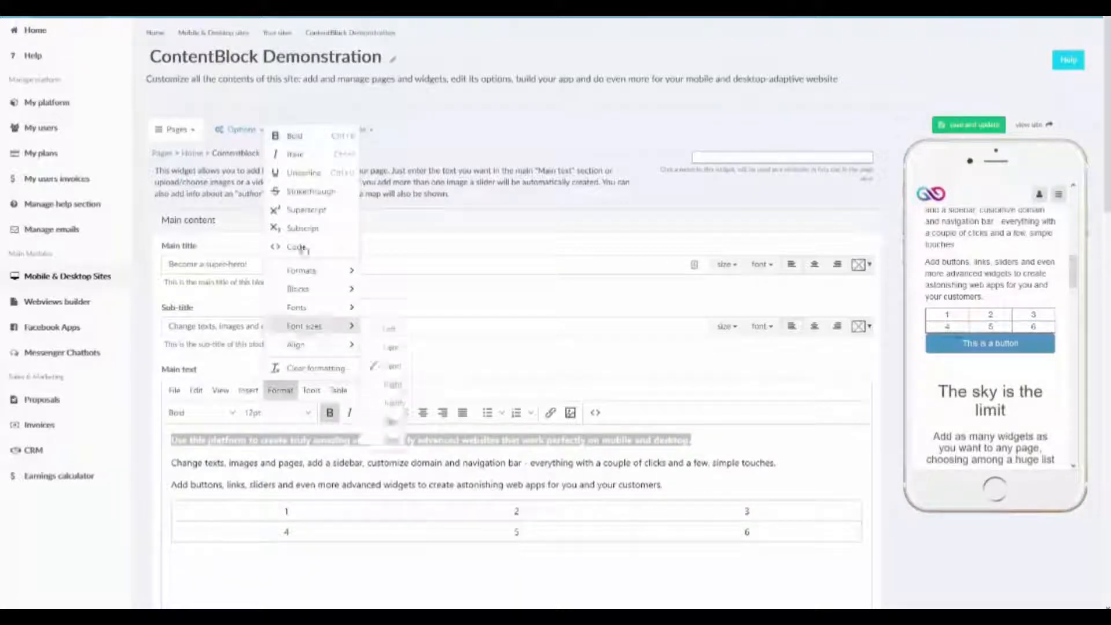
left_click(312, 193)
left_click(699, 499)
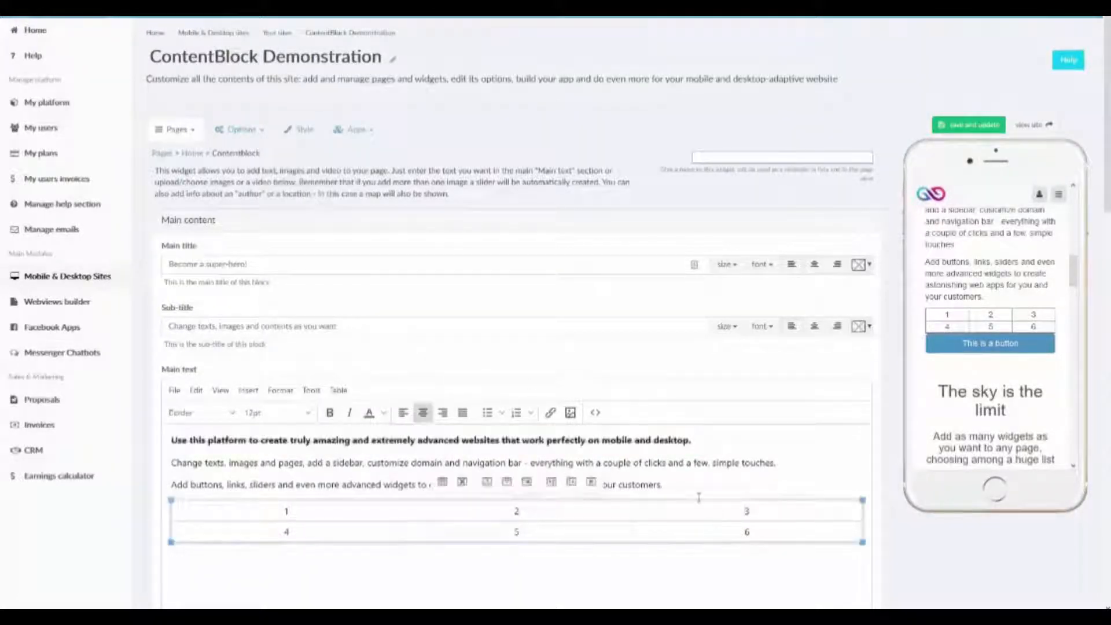
left_click(281, 391)
mouse_move(292, 291)
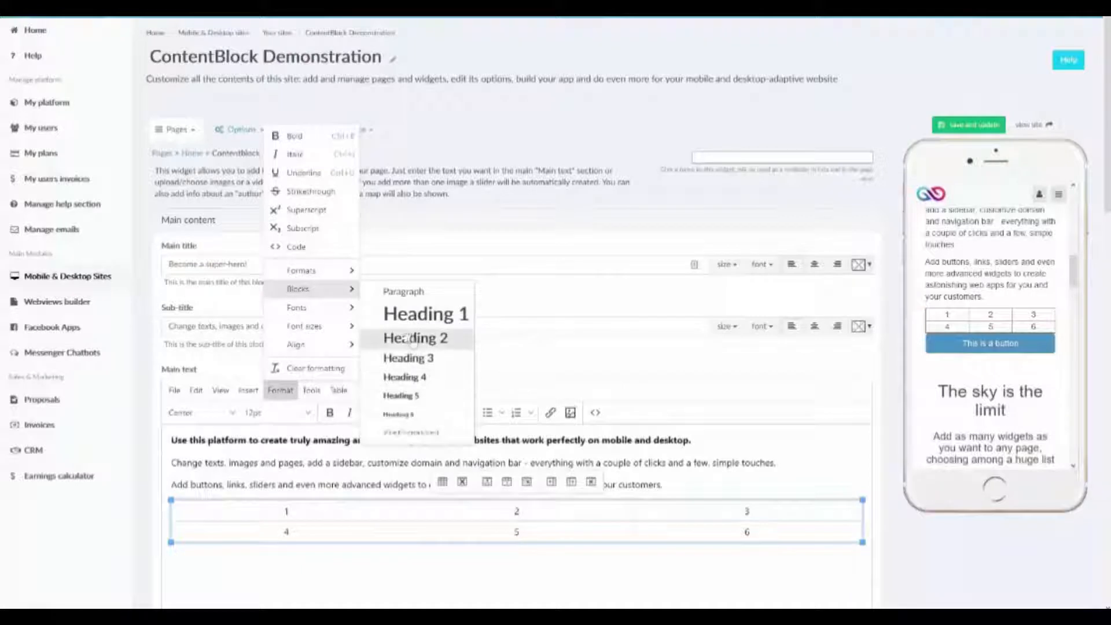
mouse_move(301, 330)
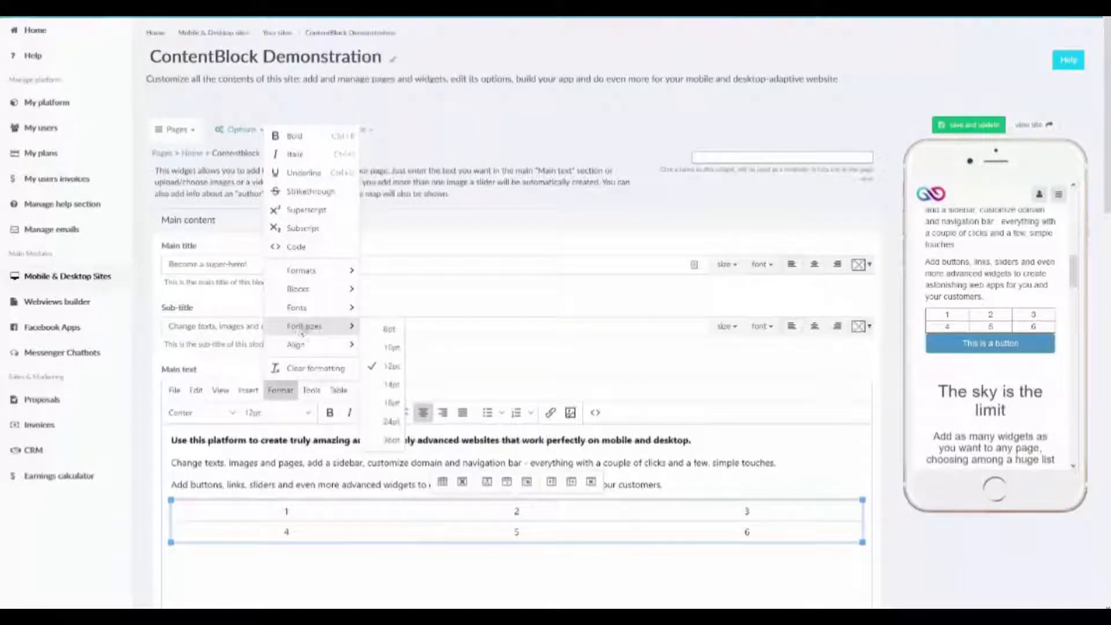
mouse_move(315, 350)
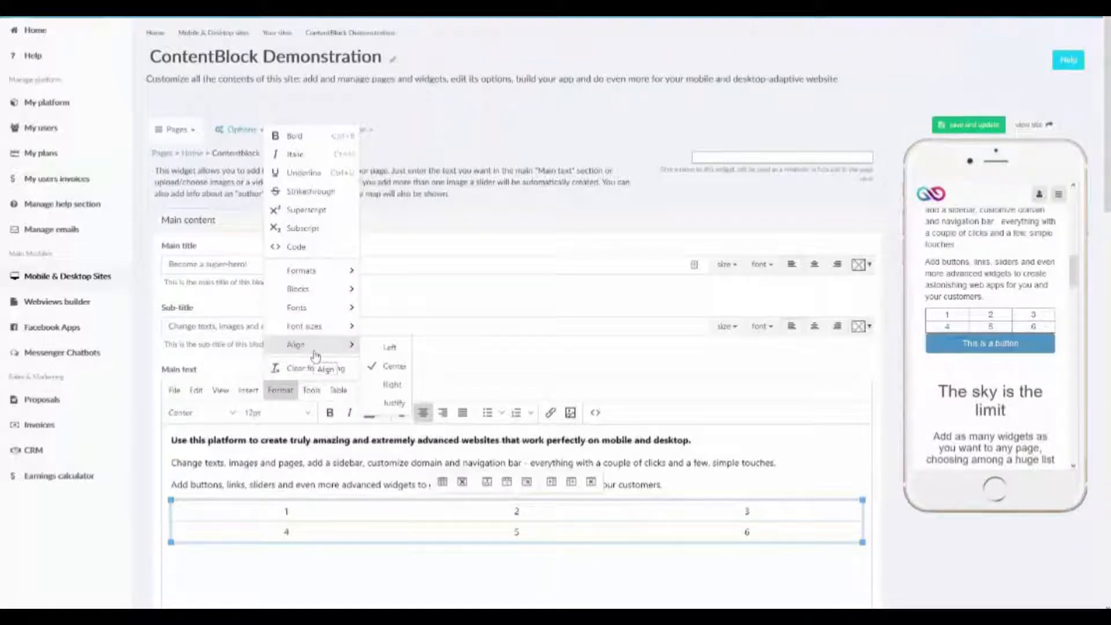
left_click(310, 368)
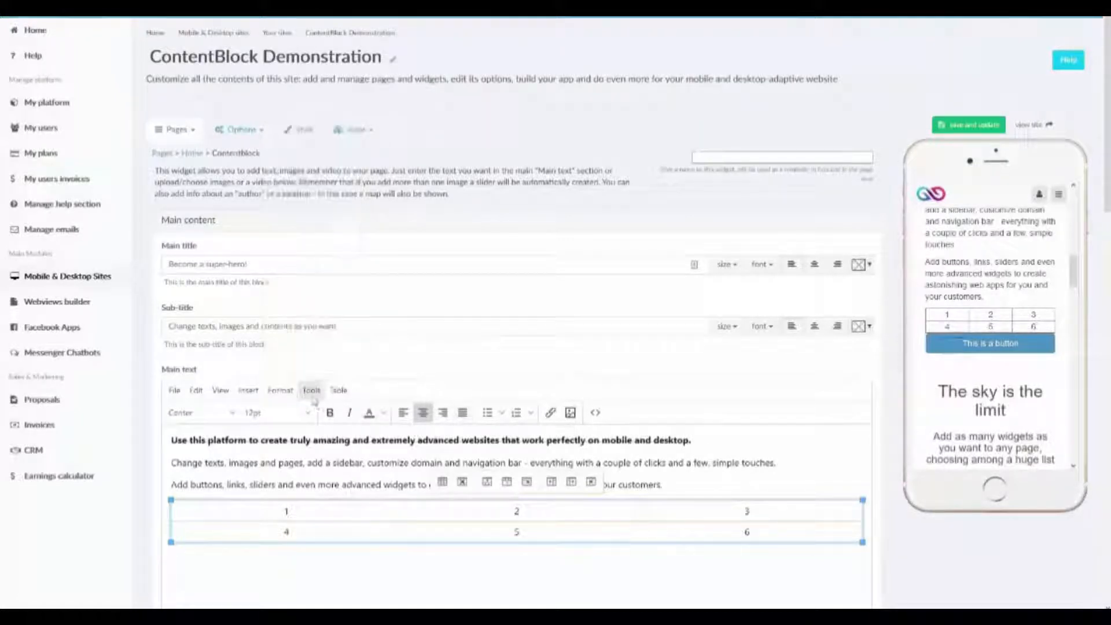
Review the source code and word count tools, and check the main text's word count.
left_click(313, 399)
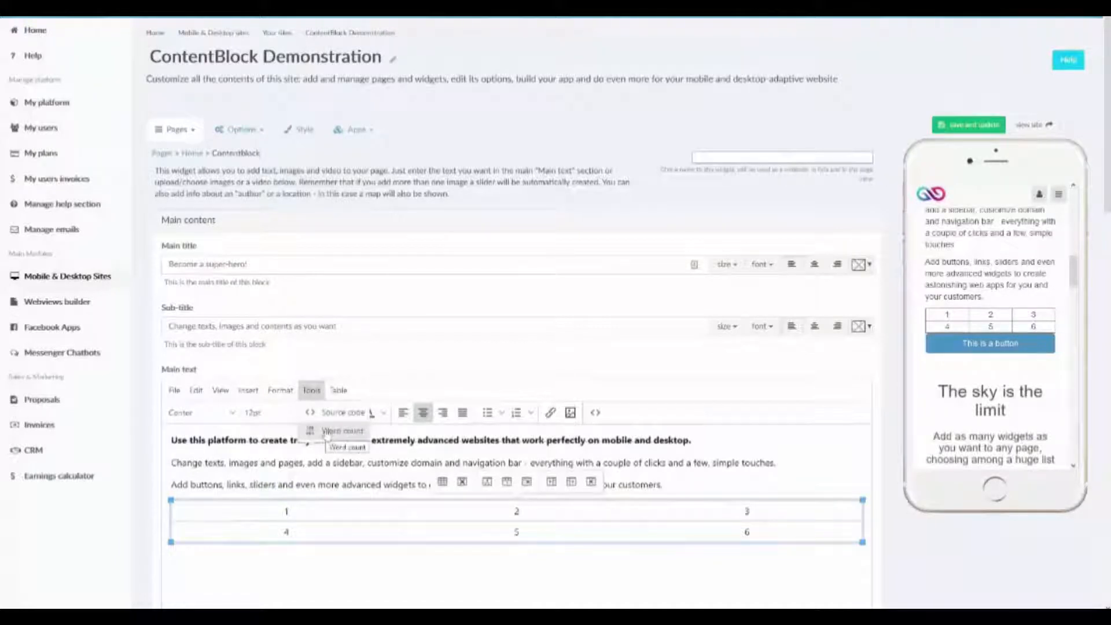
scroll(325, 438, "down", 2)
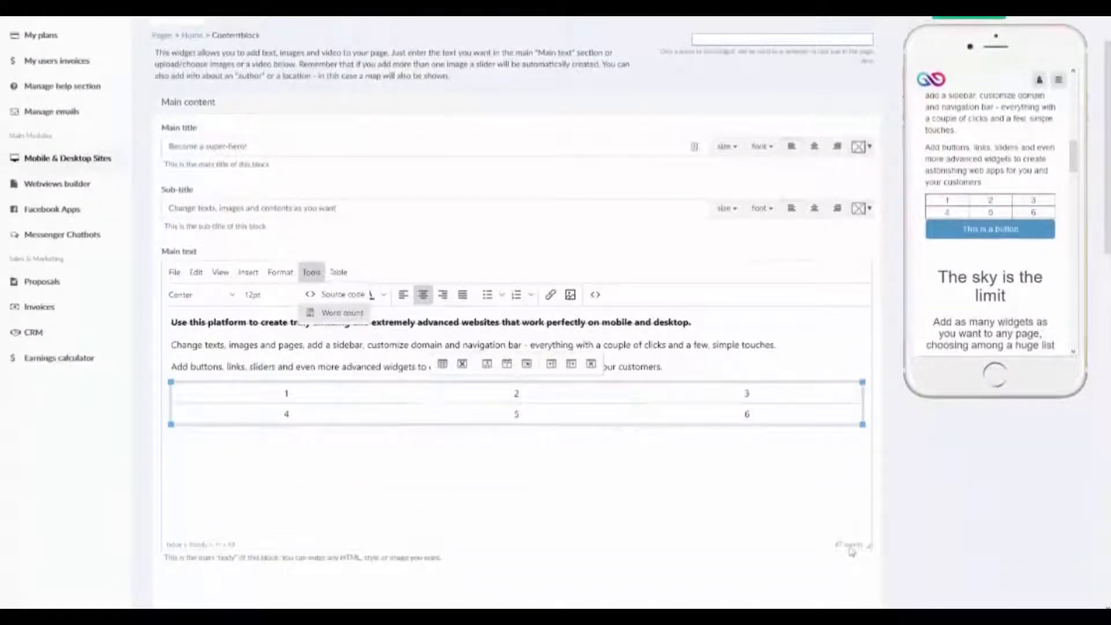
left_click(851, 547)
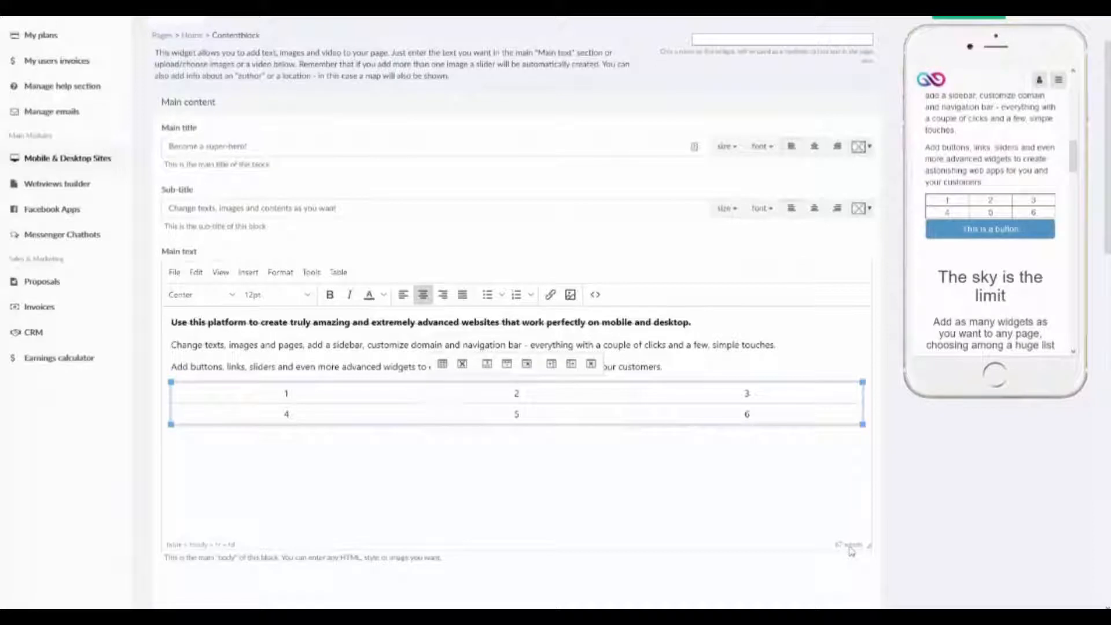
Switch the main text counter to characters and examine the table, row, column and cell commands of the Table menu.
left_click(851, 547)
left_click(851, 547)
left_click(280, 272)
mouse_move(339, 273)
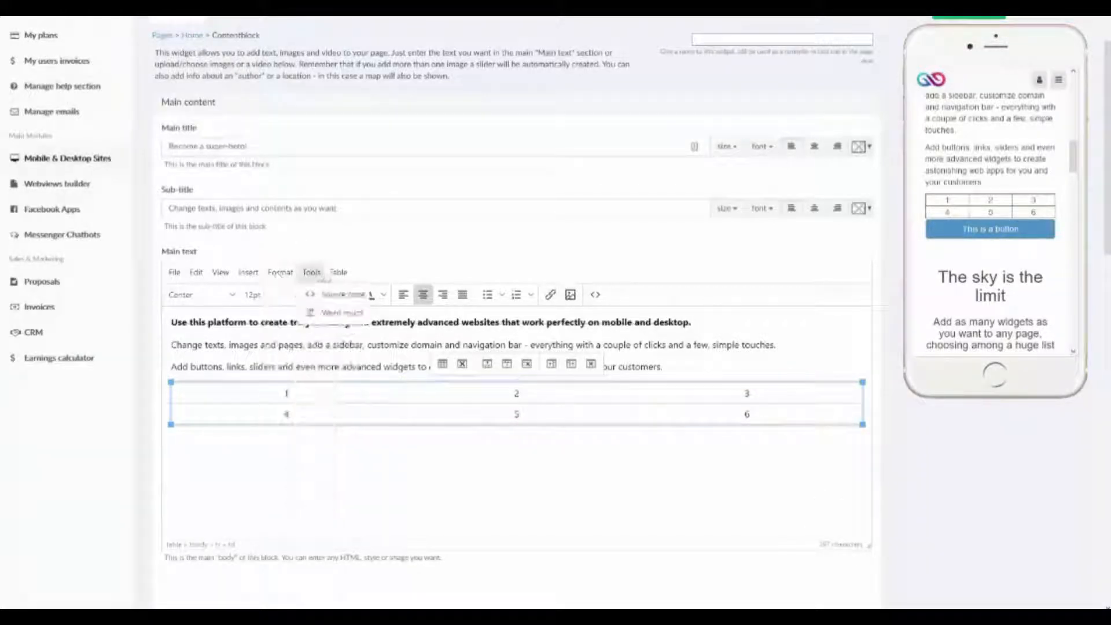
left_click(339, 274)
left_click(338, 273)
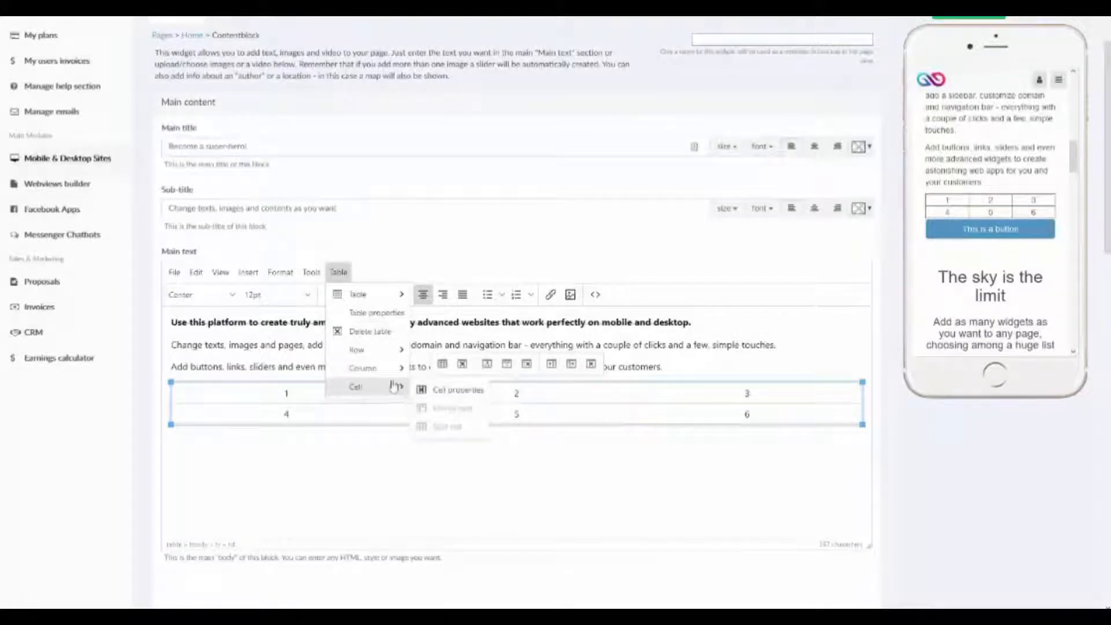
left_click(293, 496)
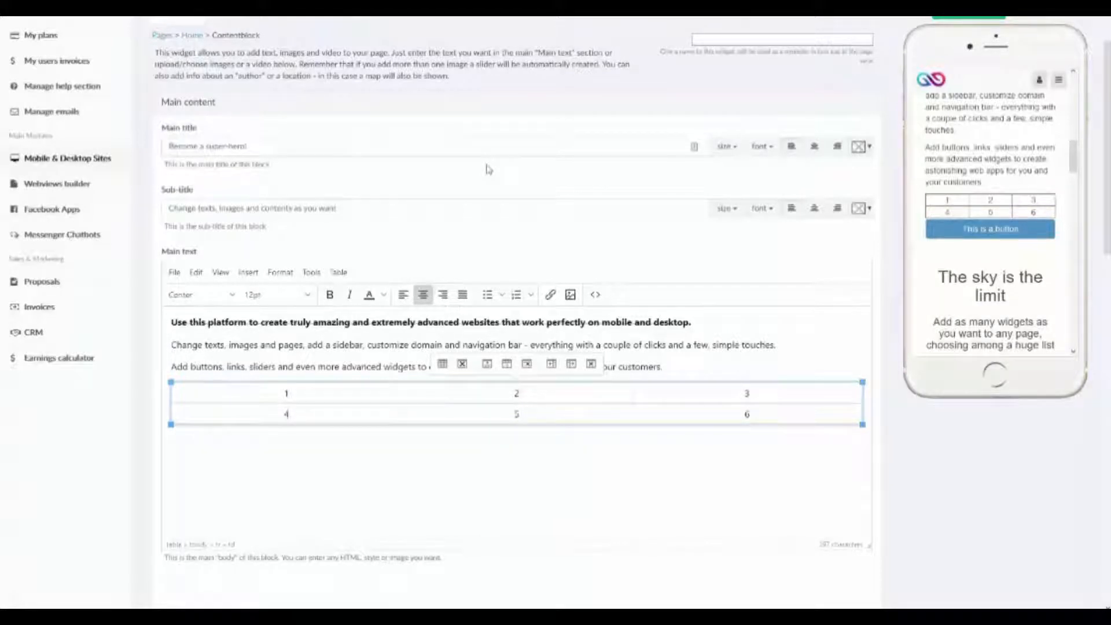
Set the images/video alignment to above the whole text block, update the widget and review the other alignment options.
scroll(487, 169, "down", 4)
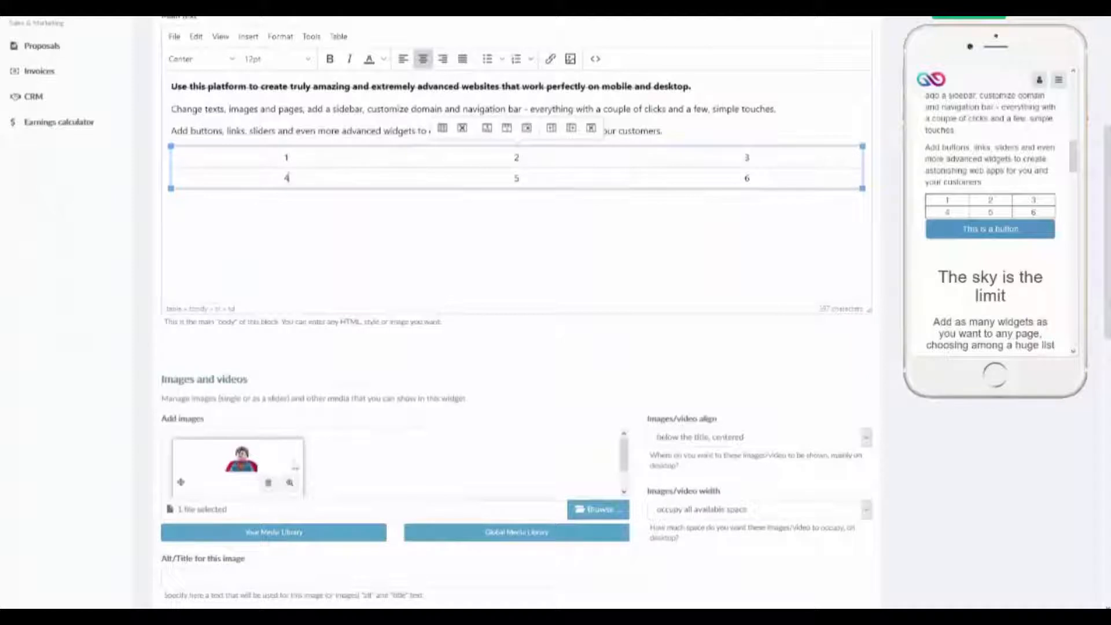
scroll(977, 238, "up", 5)
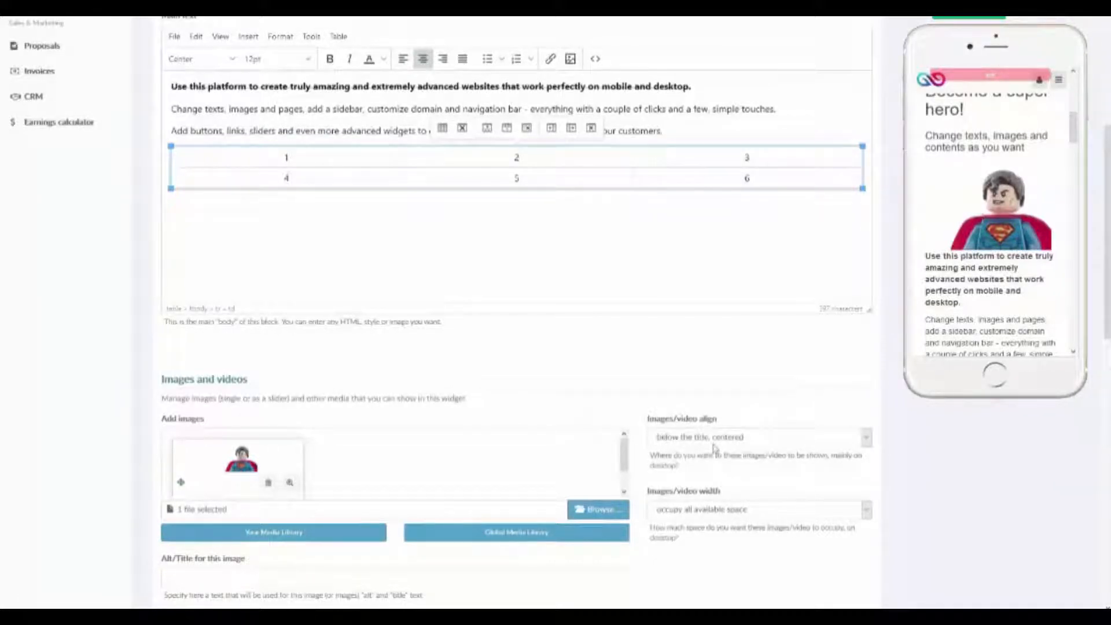
scroll(973, 227, "up", 2)
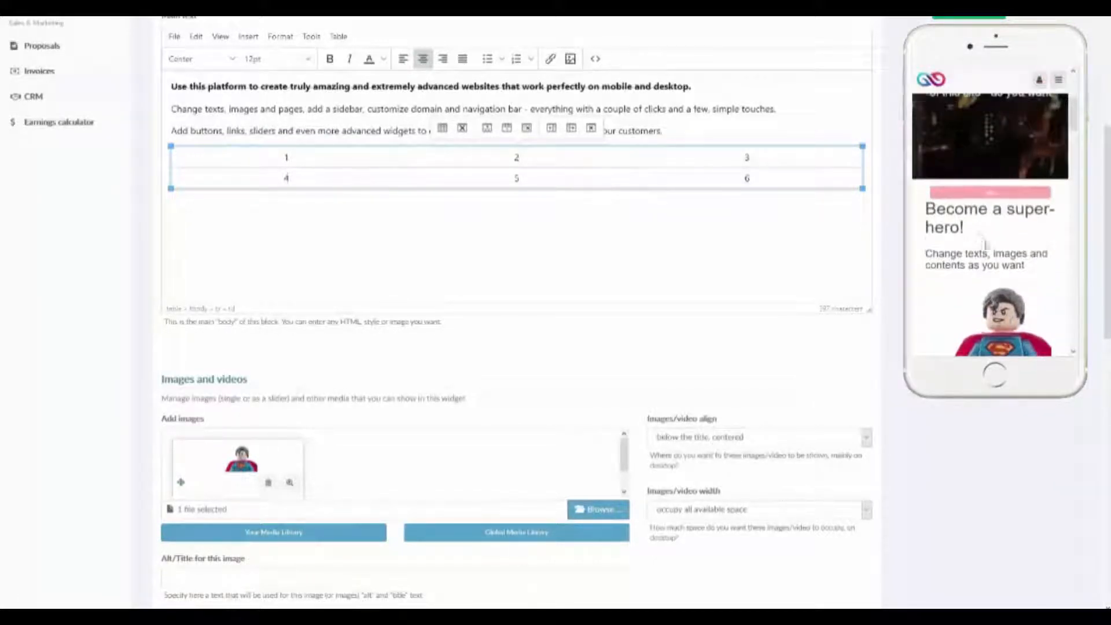
scroll(985, 243, "down", 2)
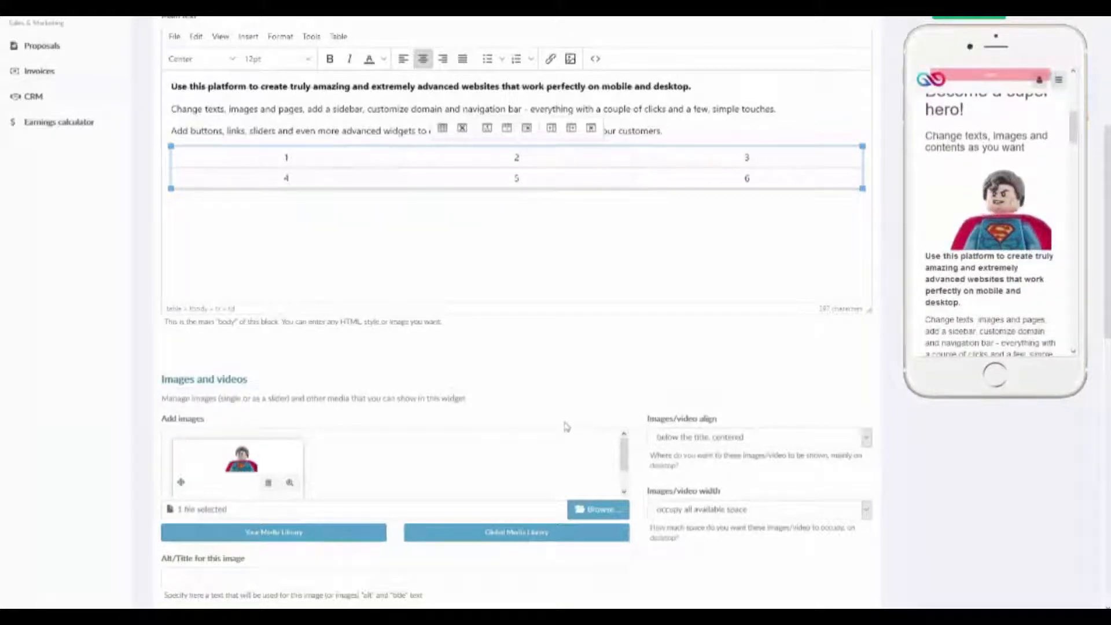
left_click(825, 438)
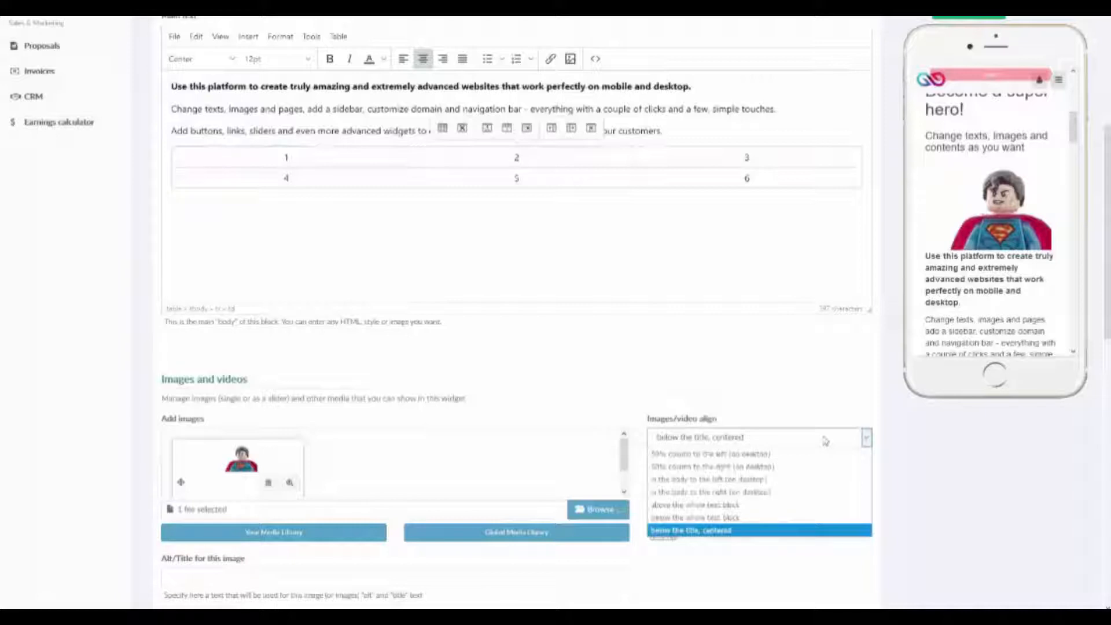
left_click(746, 507)
scroll(746, 463, "up", 1)
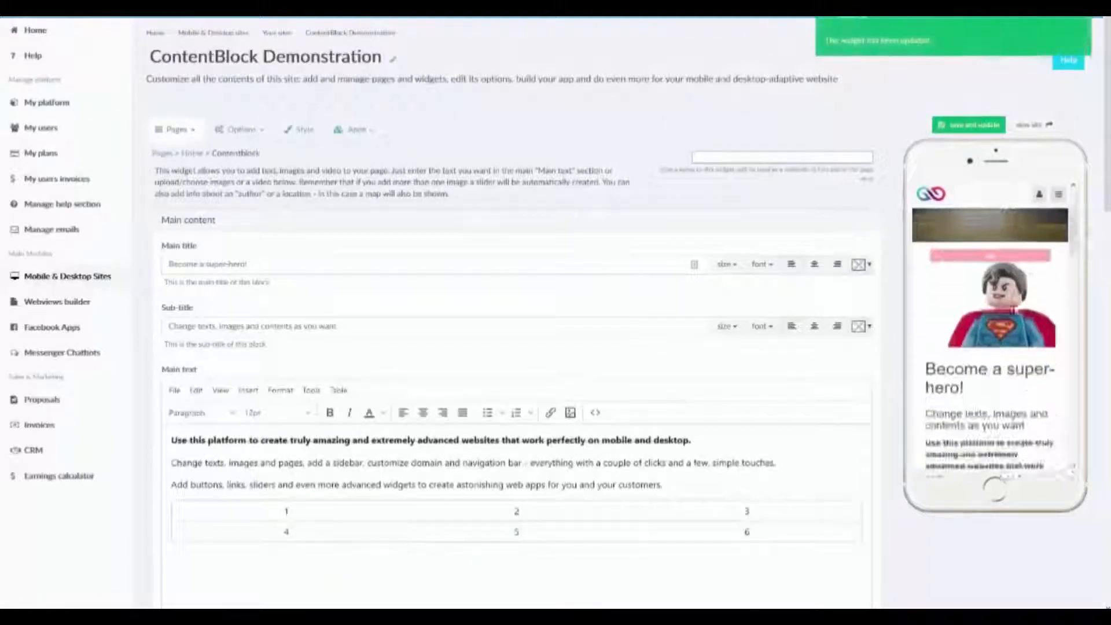
scroll(739, 462, "down", 5)
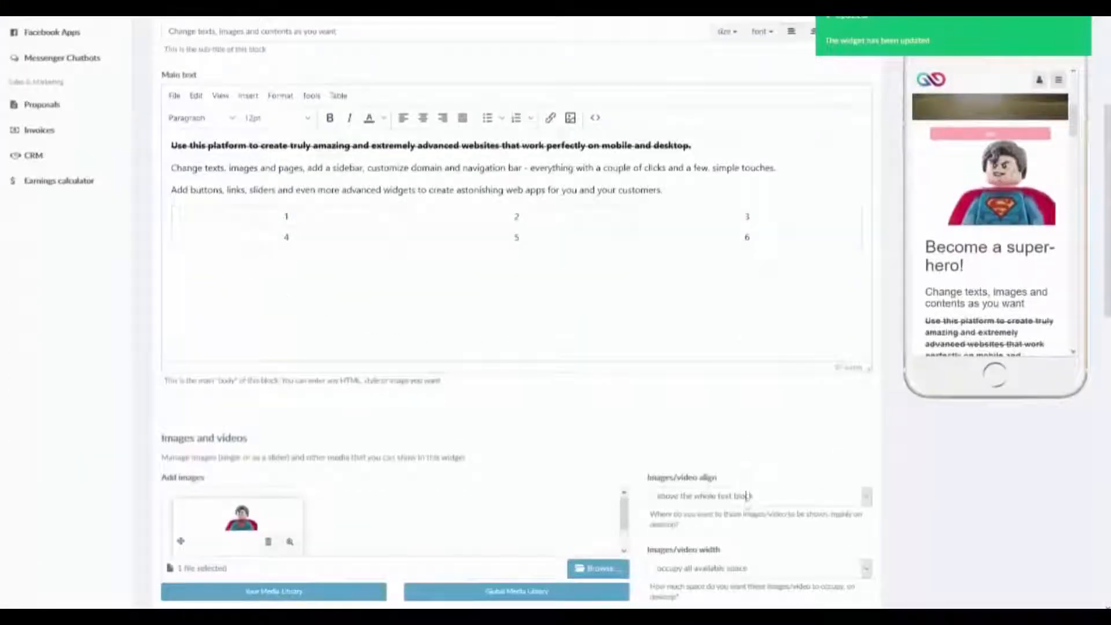
left_click(746, 499)
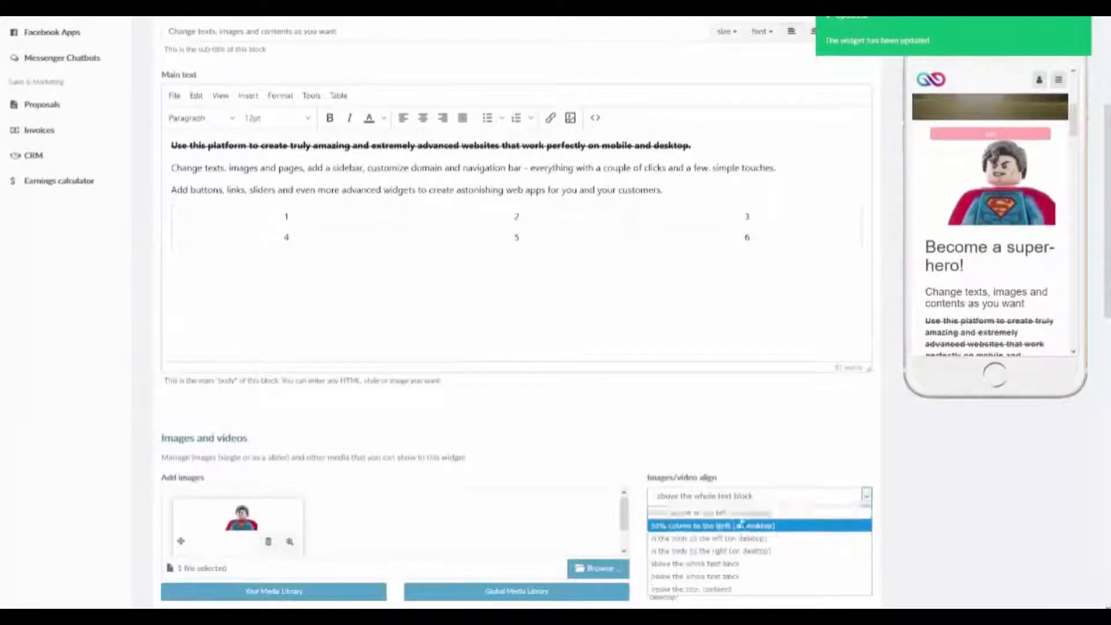
left_click(763, 497)
Add the aerial sunset city photo from the Global Media Library as a second image, and check the slider in the preview.
scroll(749, 493, "down", 3)
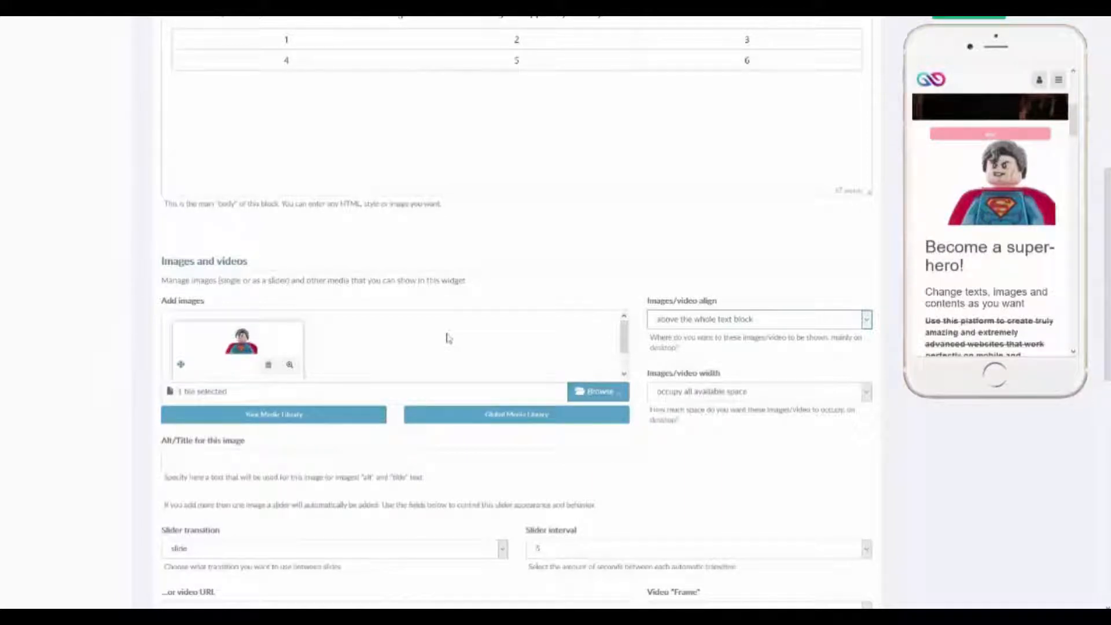
left_click(510, 417)
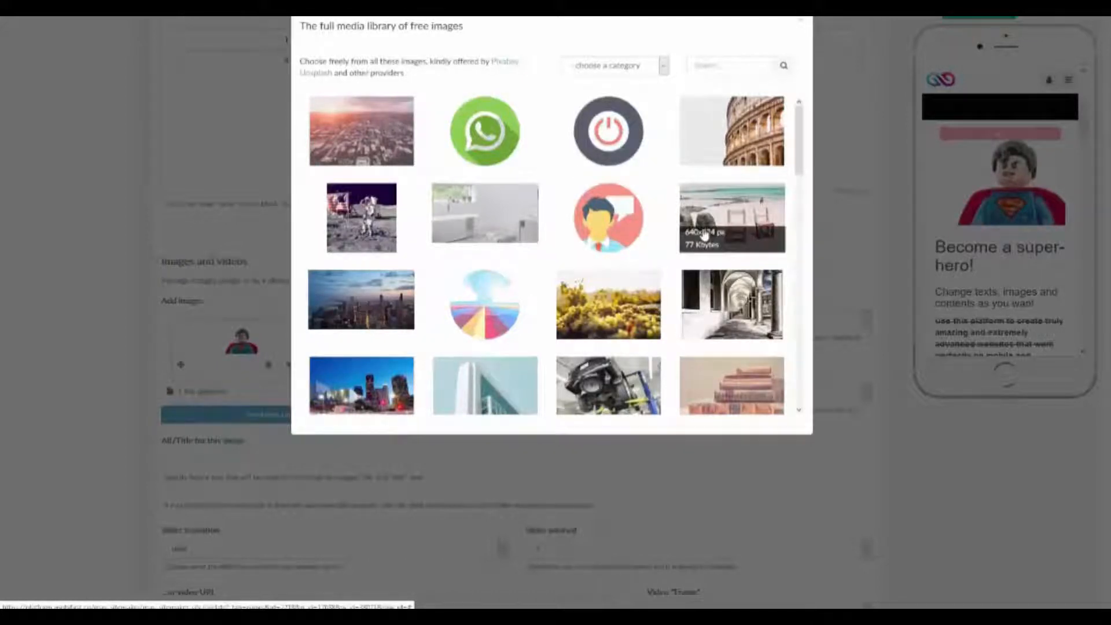
left_click(340, 113)
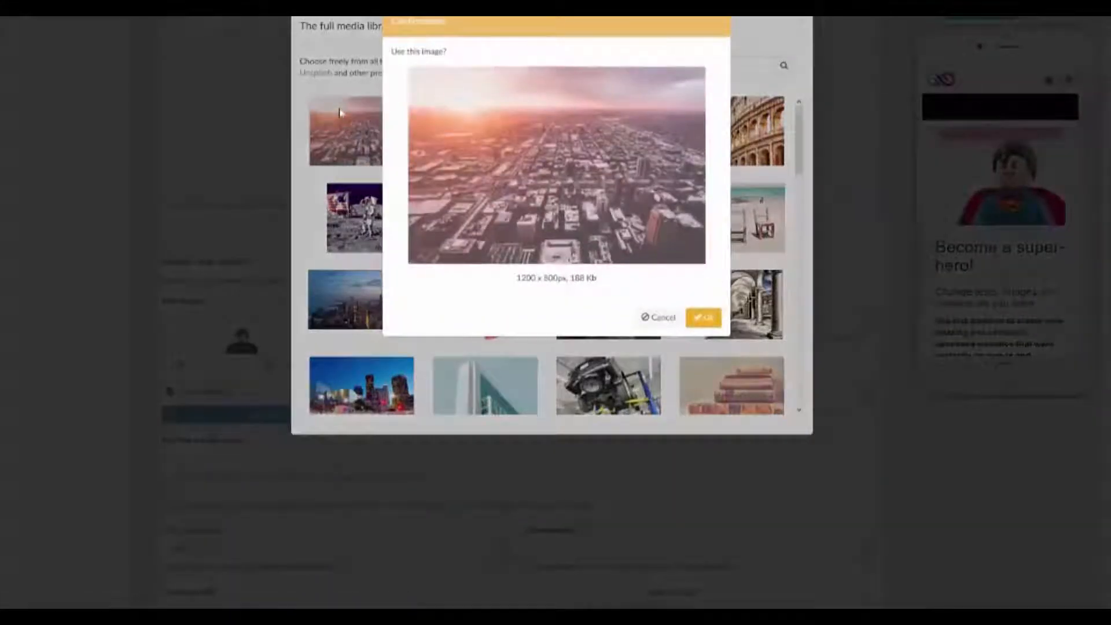
left_click(706, 318)
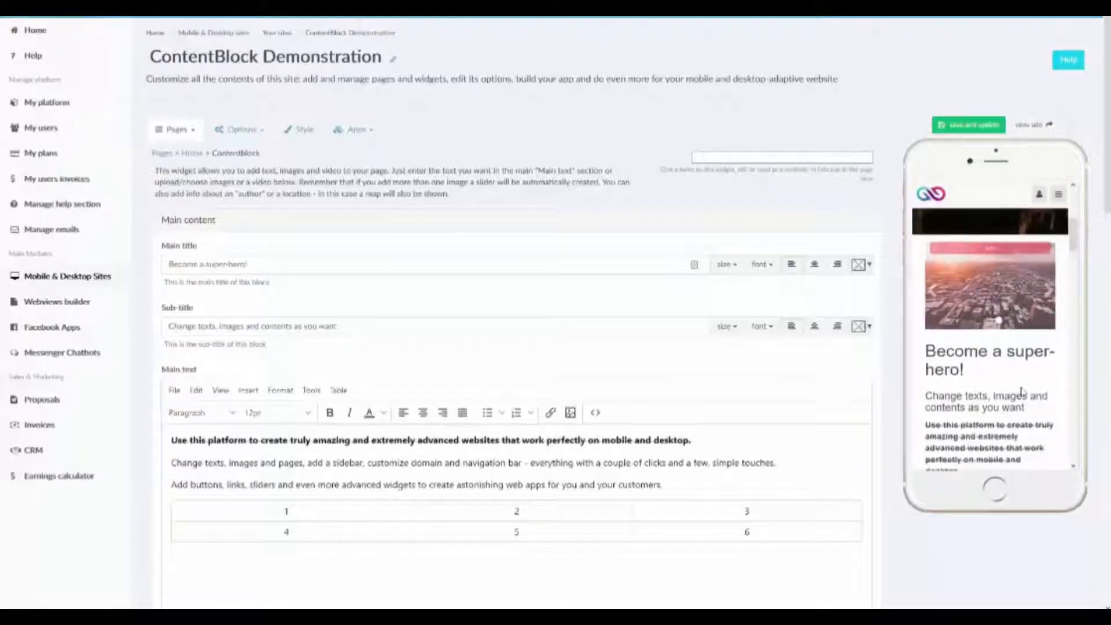
scroll(1018, 394, "down", 3)
scroll(992, 406, "up", 4)
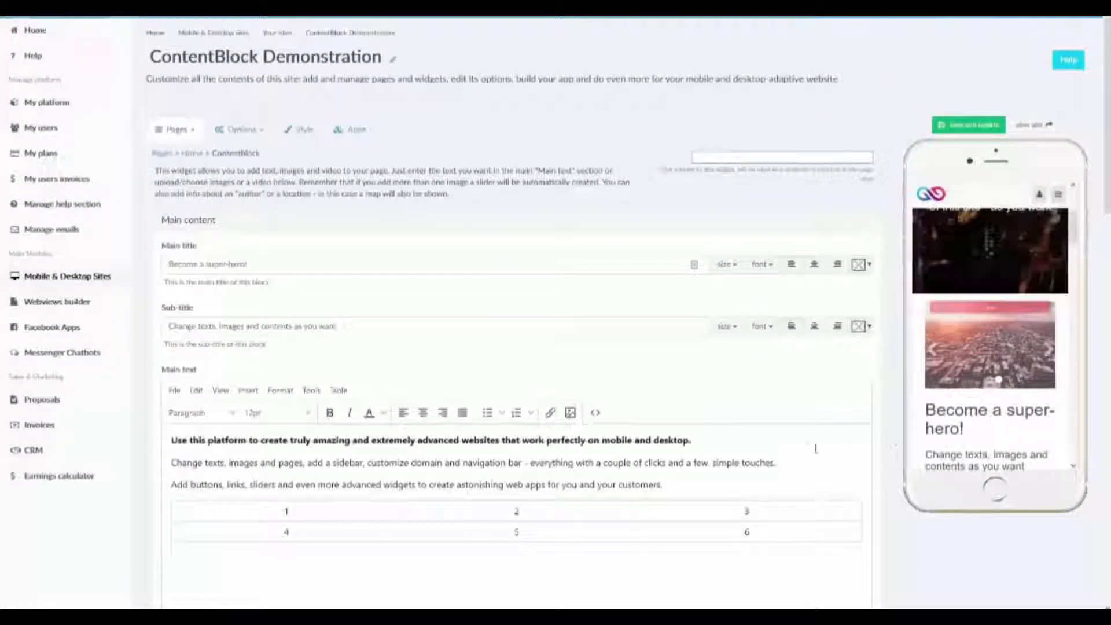
Review the image slider's options, choosing slide as the transition and 5 as the interval.
scroll(815, 449, "down", 6)
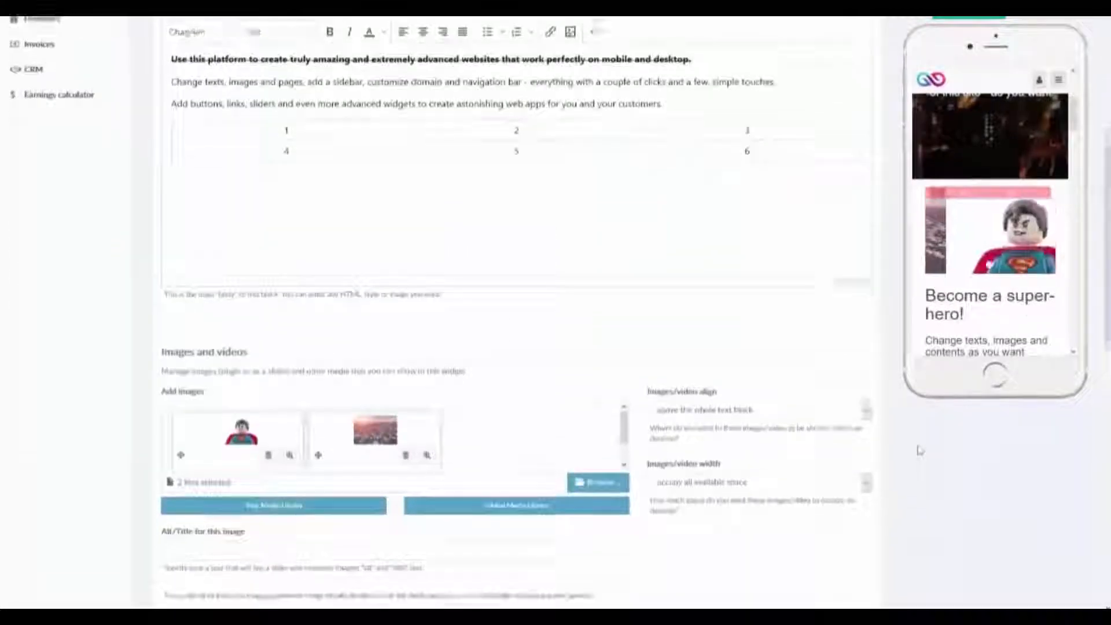
scroll(921, 450, "down", 3)
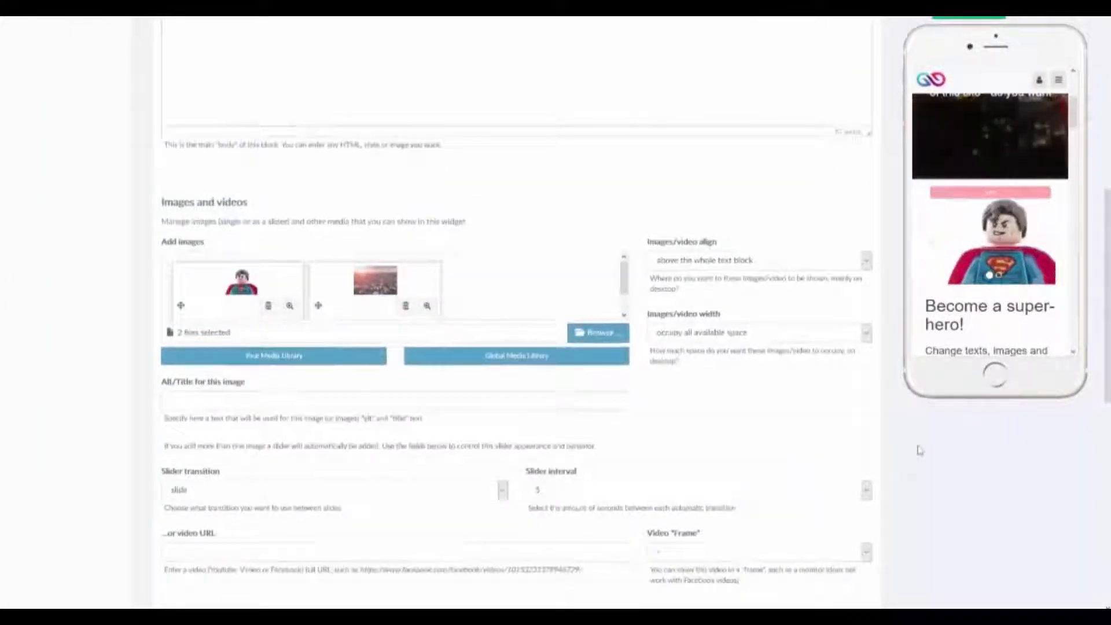
scroll(920, 450, "down", 3)
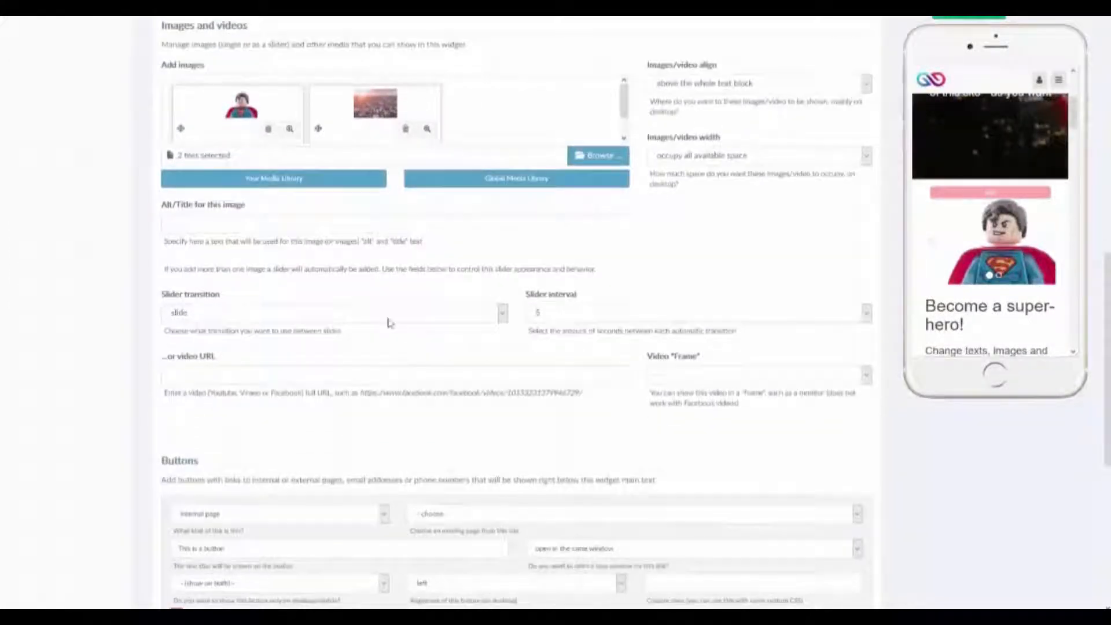
left_click(388, 313)
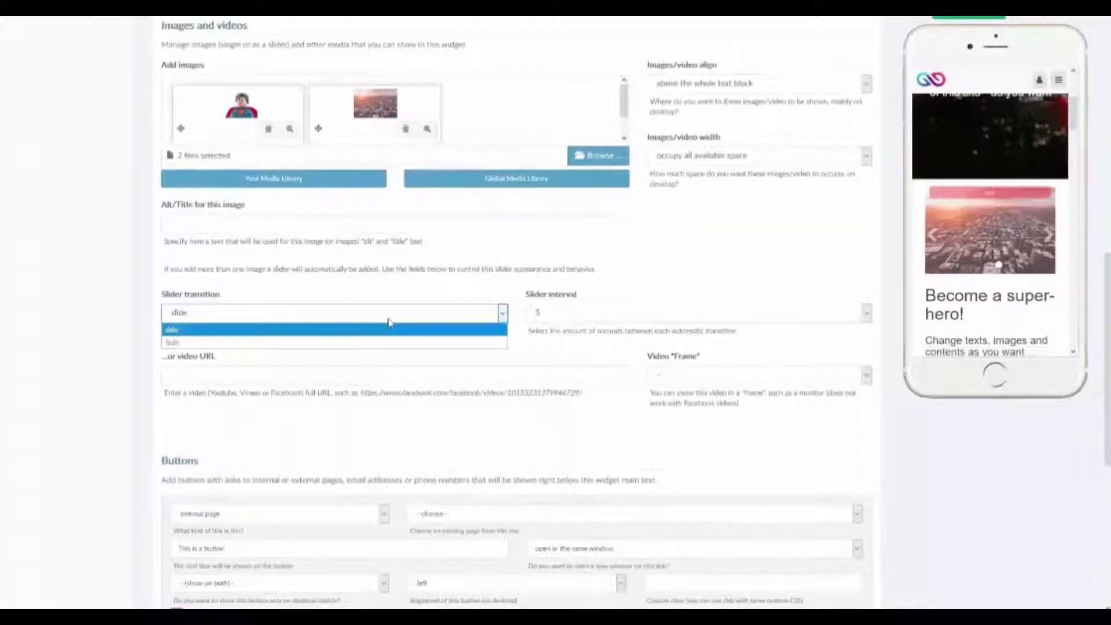
left_click(392, 331)
left_click(564, 315)
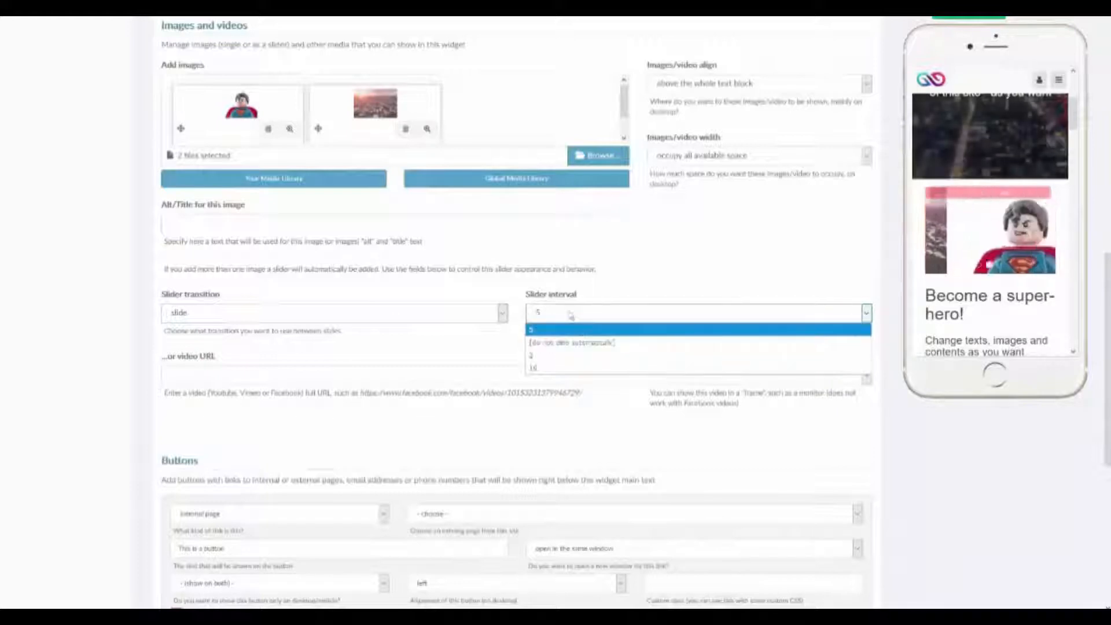
left_click(580, 330)
Examine the video URL field and the frame options available for displaying a video in the widget.
scroll(570, 314, "up", 1)
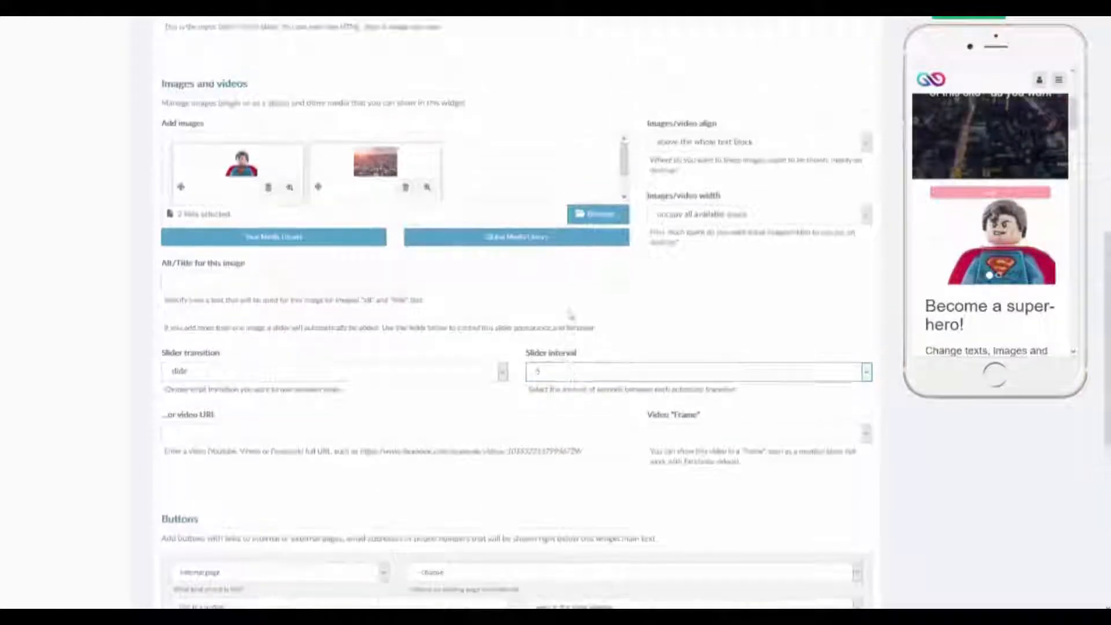
scroll(570, 314, "up", 1)
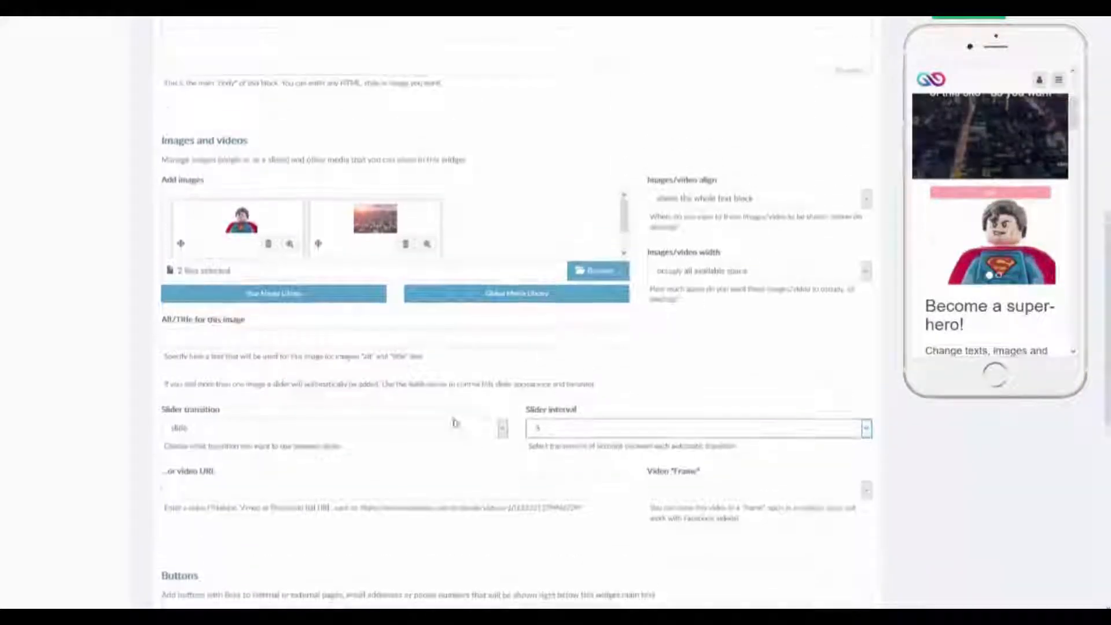
left_click(318, 499)
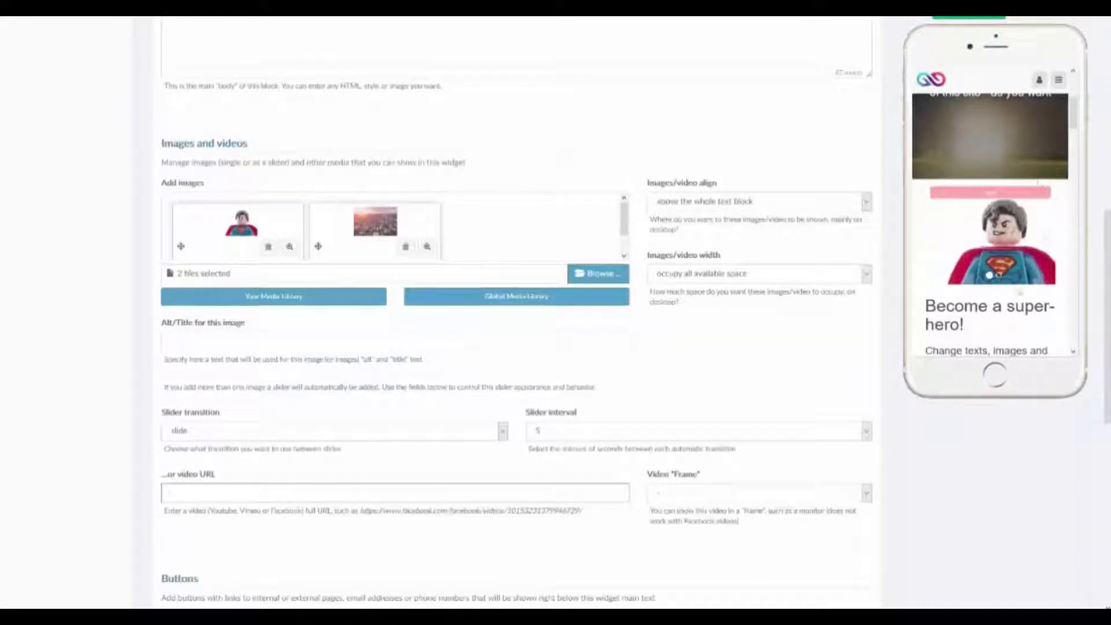
left_click(788, 493)
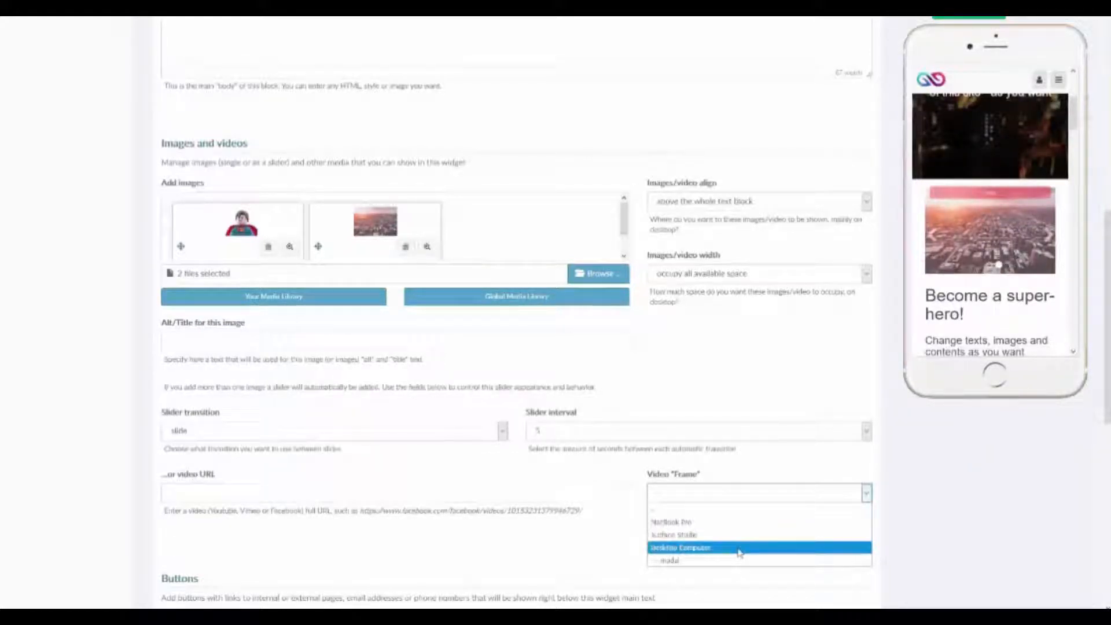
left_click(864, 494)
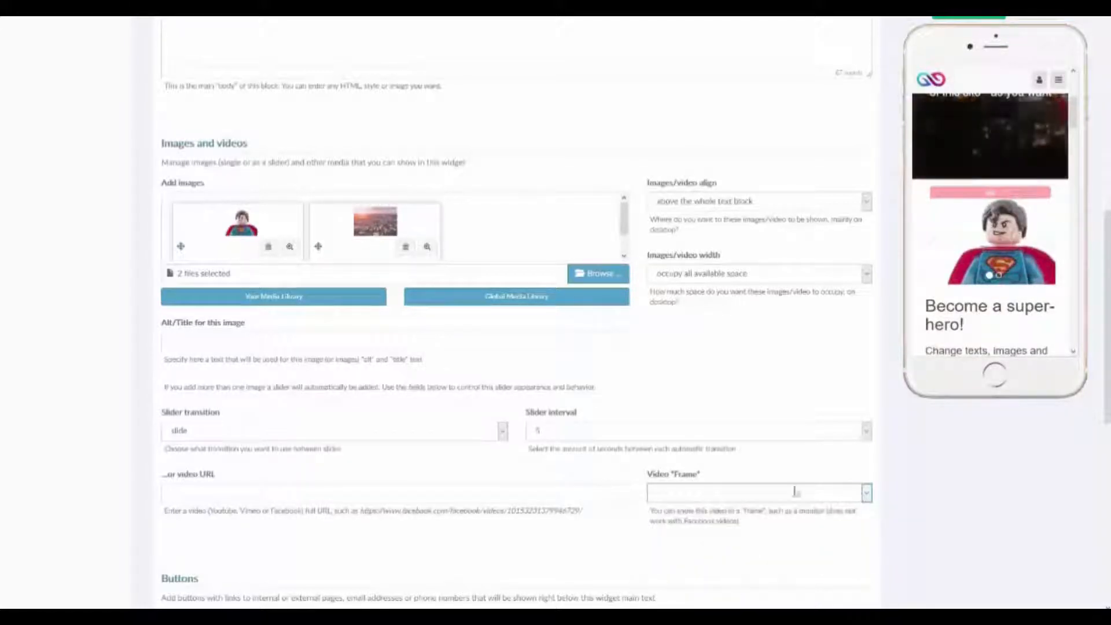
Review the settings of the "This is a button" button, including its link types and the available internal pages.
scroll(610, 486, "down", 1)
scroll(610, 486, "down", 3)
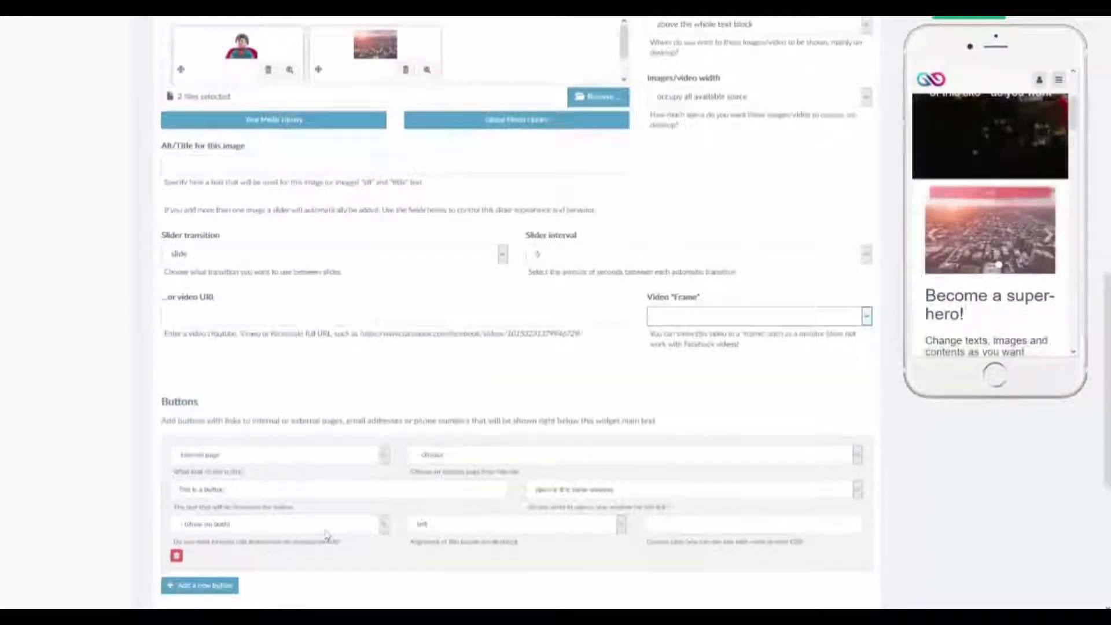
scroll(209, 572, "down", 1)
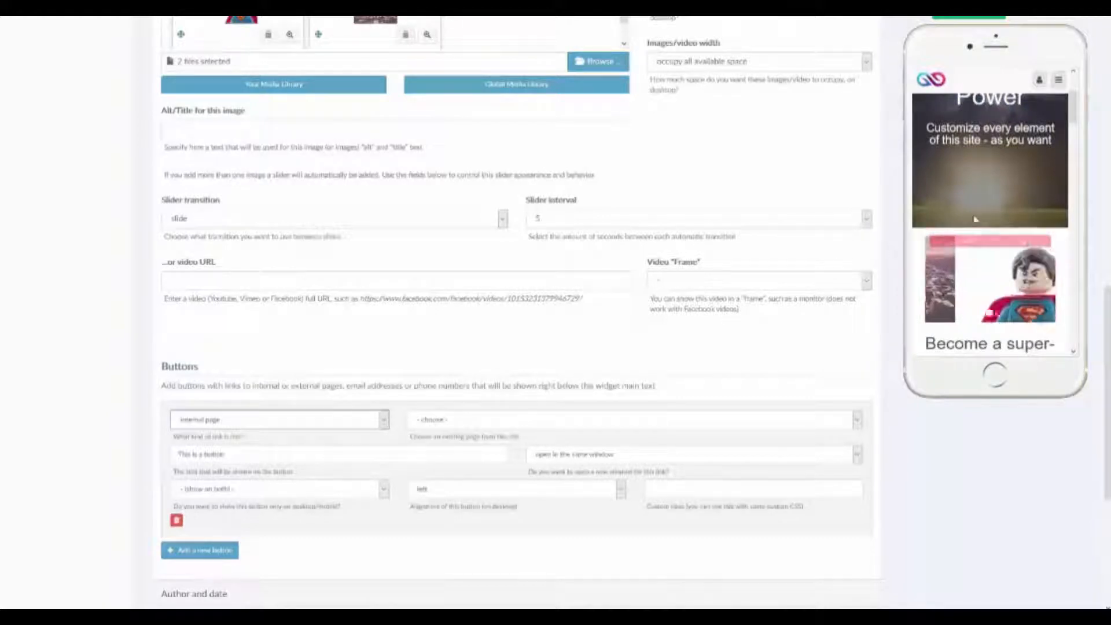
scroll(975, 220, "down", 5)
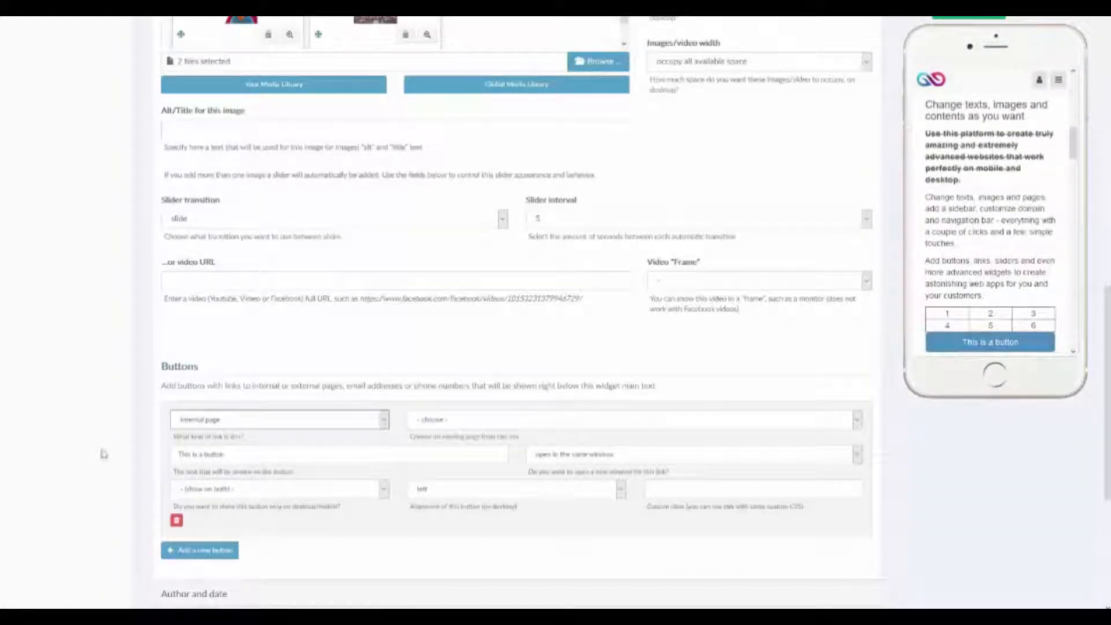
triple_click(261, 456)
left_click(272, 420)
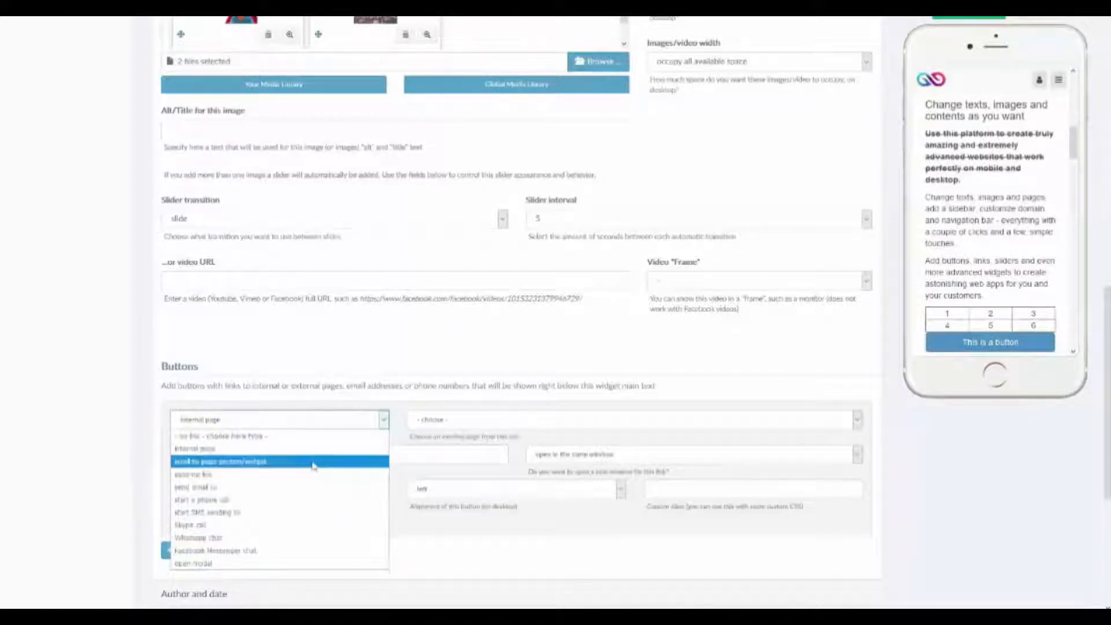
left_click(587, 423)
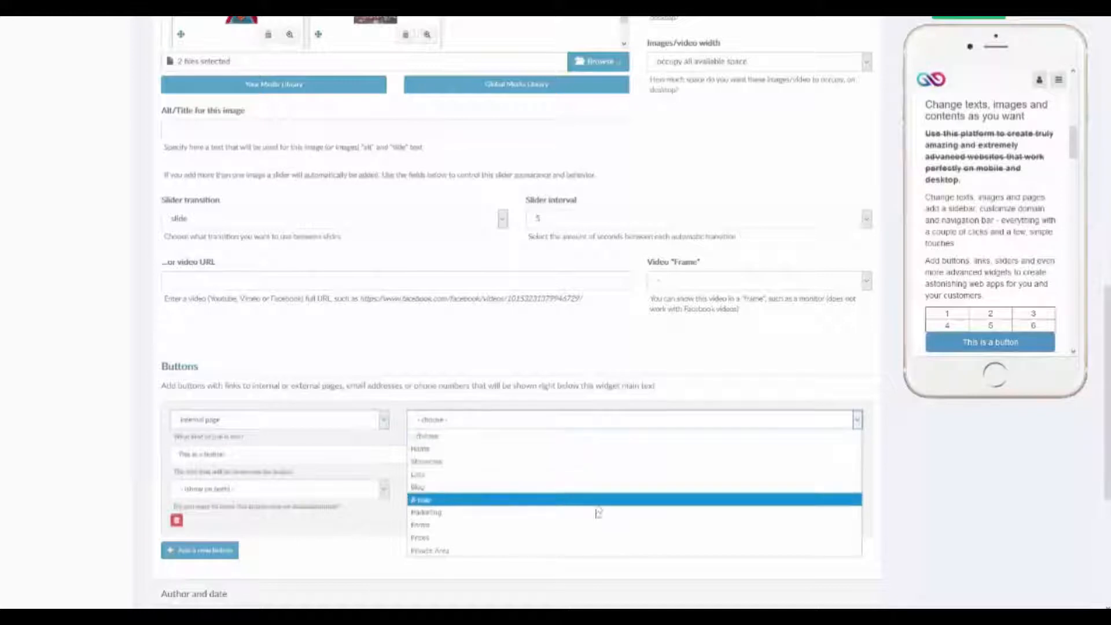
left_click(557, 418)
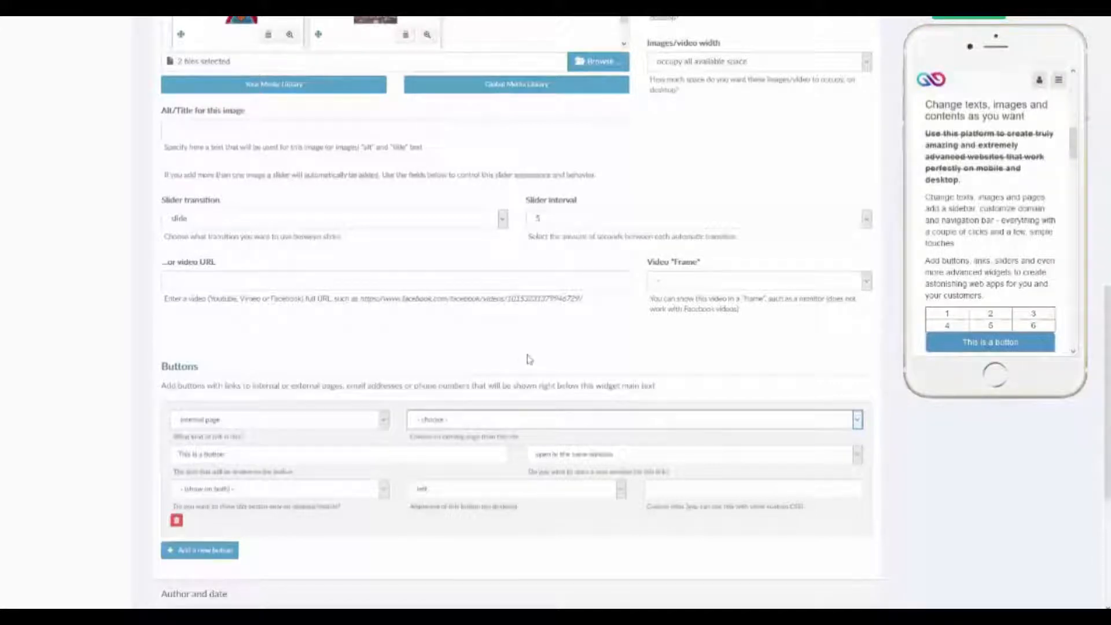
scroll(484, 347, "down", 3)
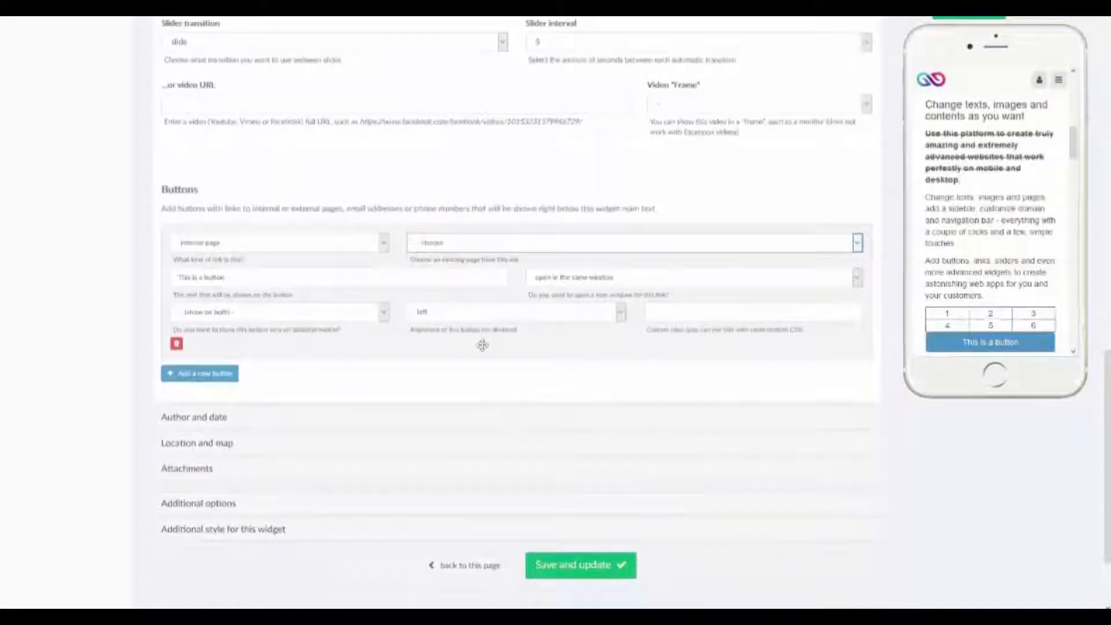
scroll(483, 346, "up", 10)
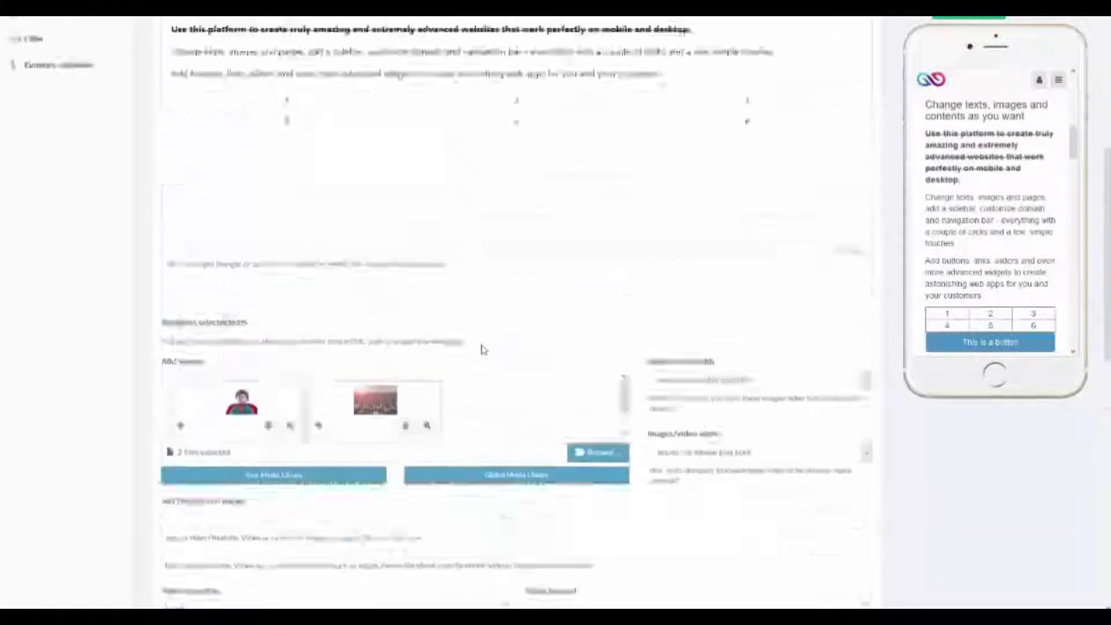
scroll(484, 350, "up", 7)
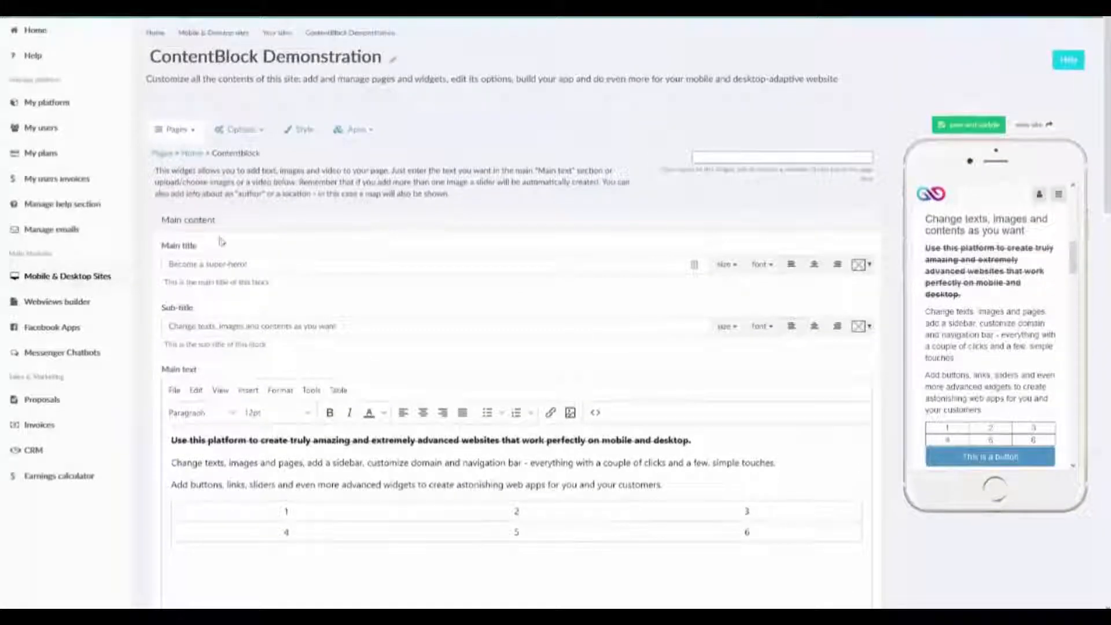
In the widget's Author and date section, set the author to "Author Name" and the date to 16-Apr-2019.
scroll(222, 242, "down", 2)
left_click(223, 103)
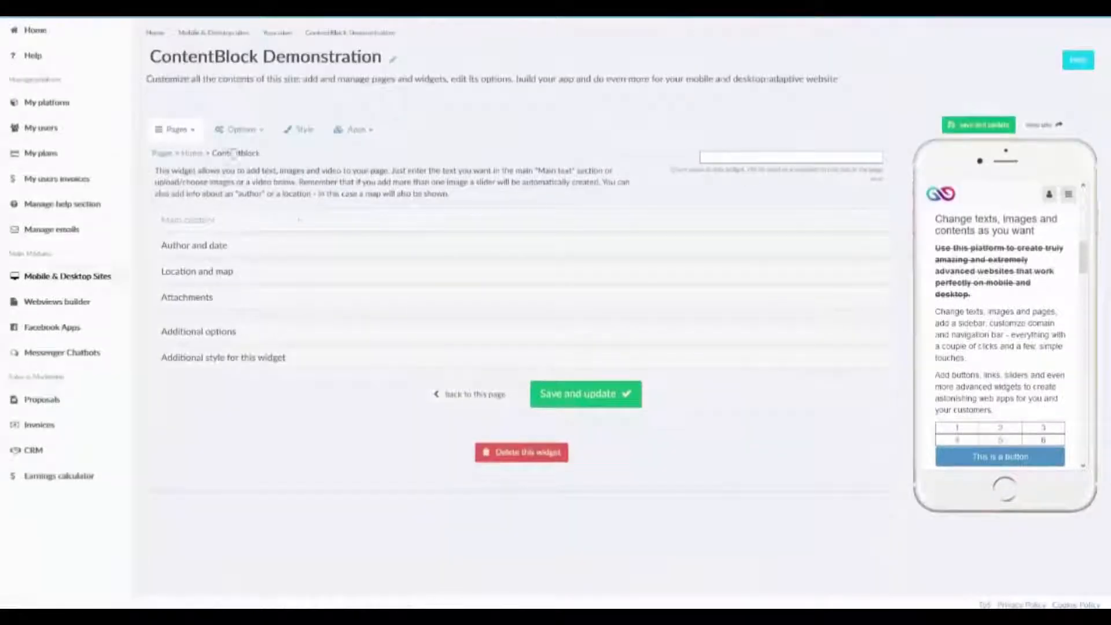
left_click(201, 250)
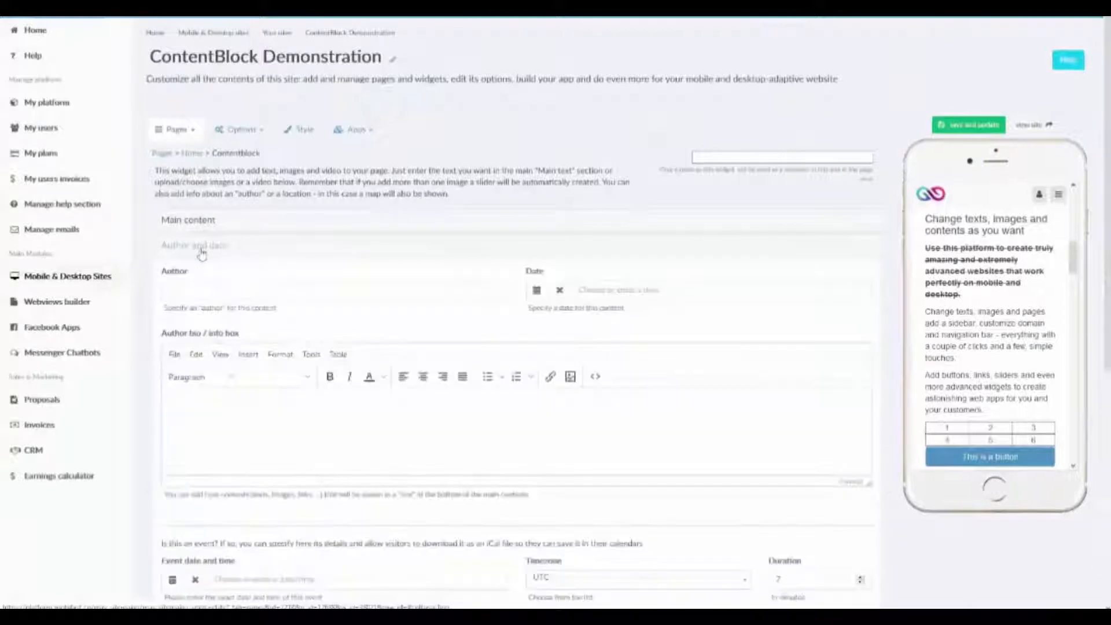
scroll(1008, 302, "up", 2)
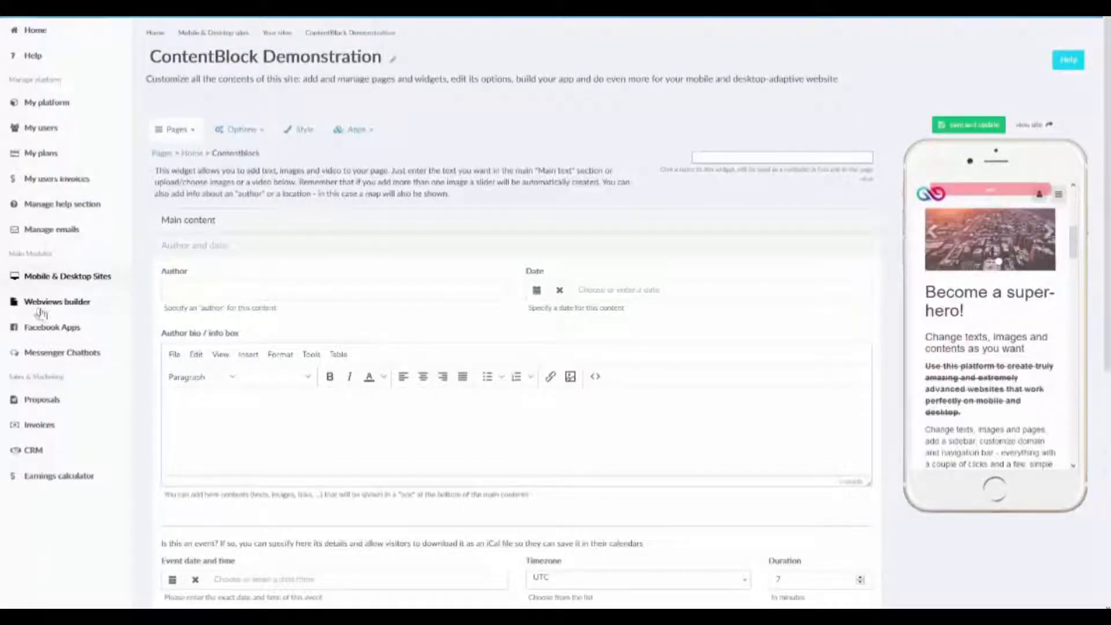
left_click(248, 285)
type("Au")
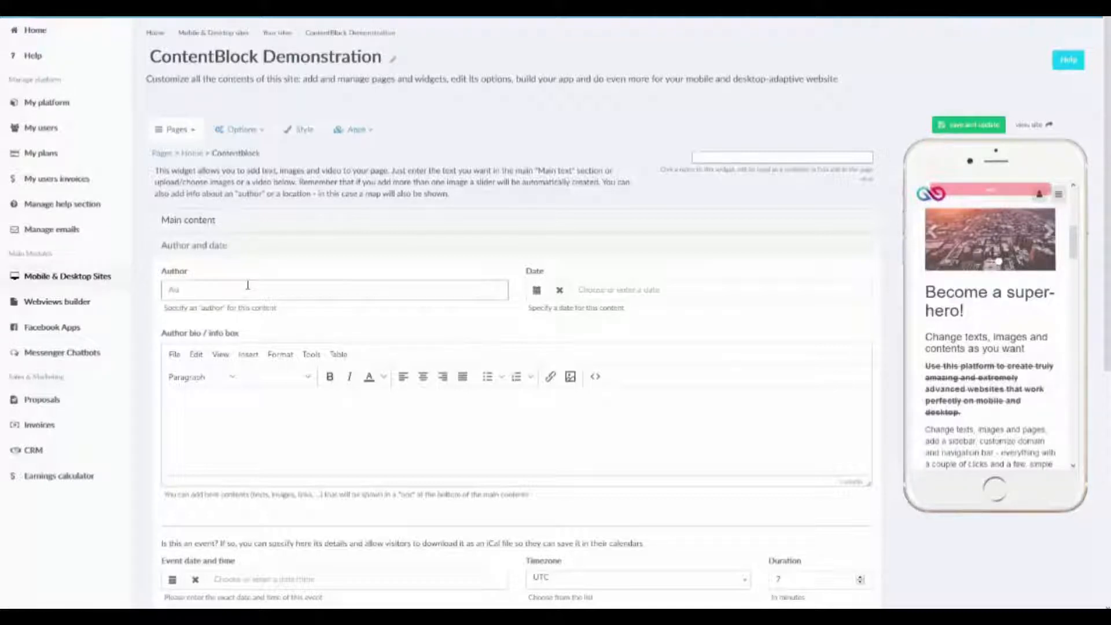
type("thor Name")
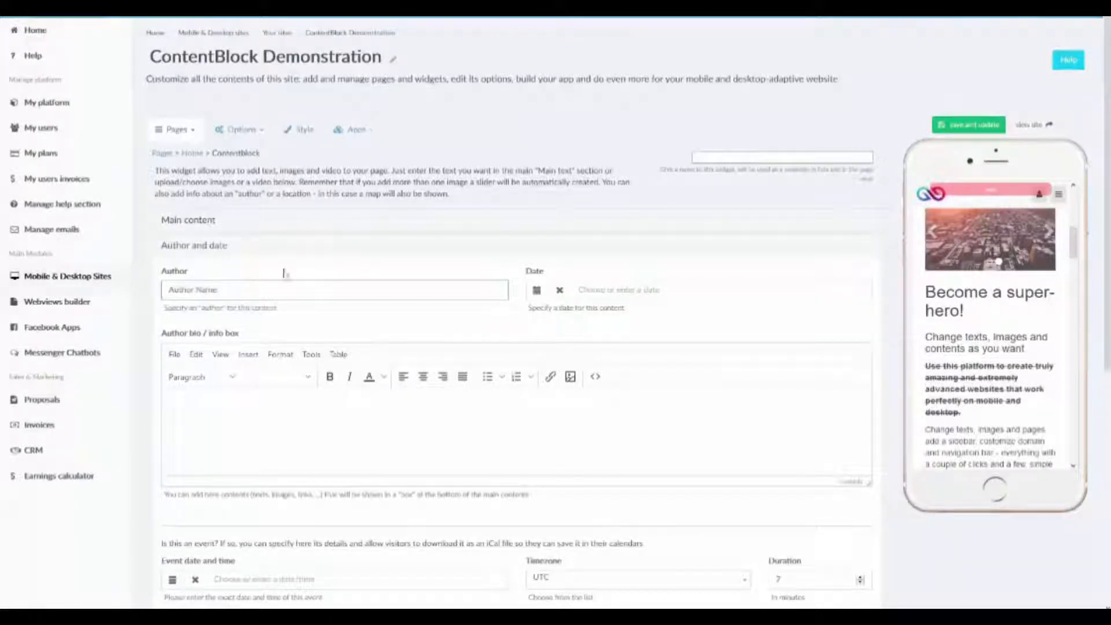
left_click(538, 290)
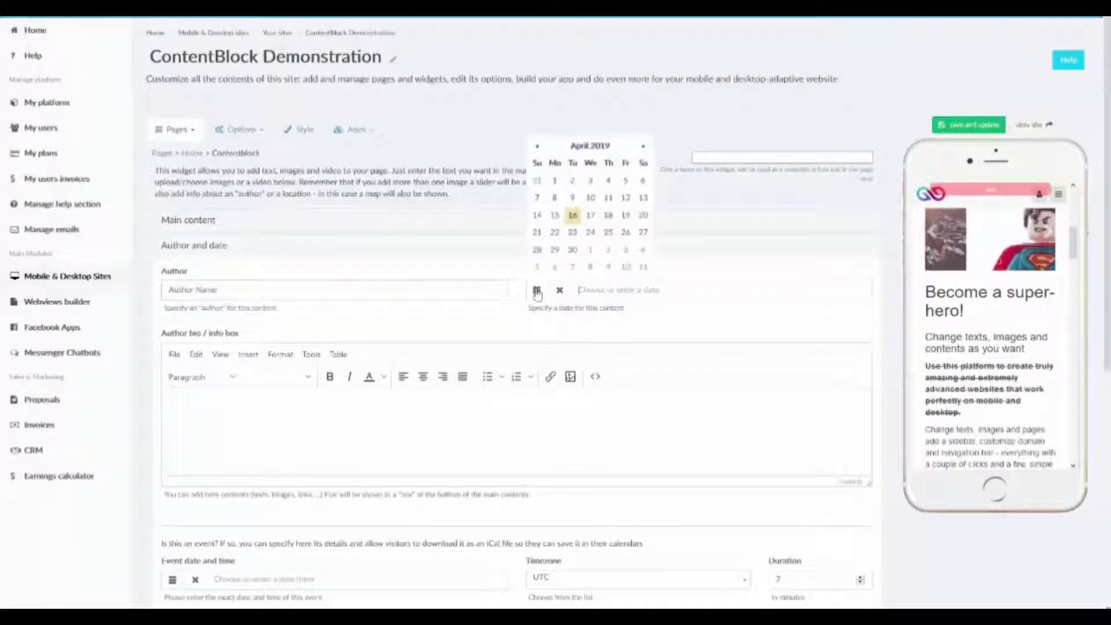
left_click(573, 216)
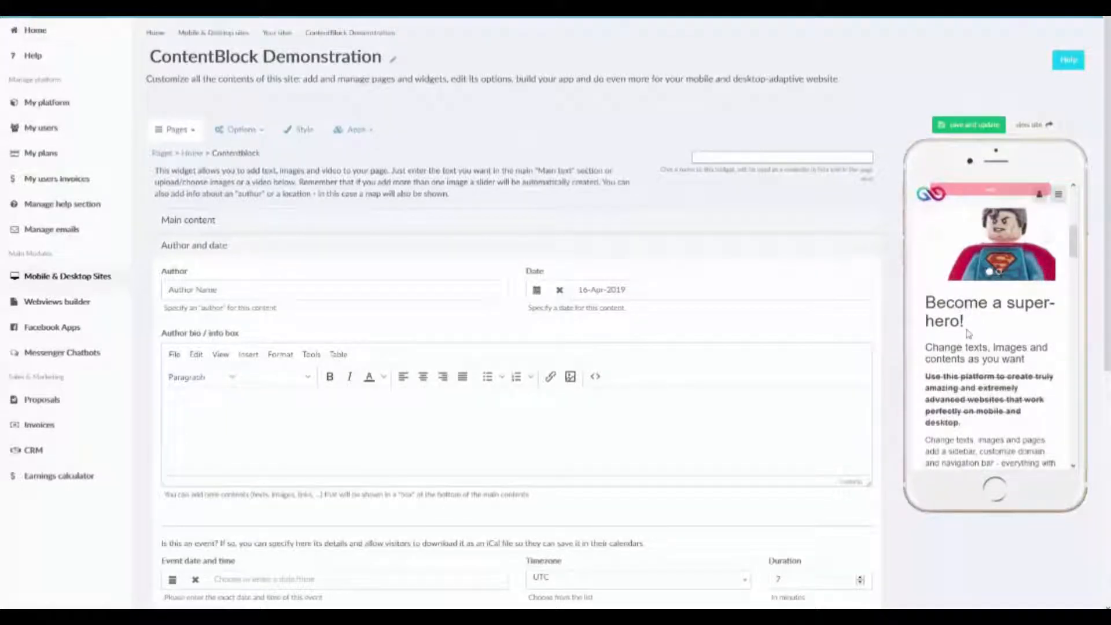
Enter "Author Bio" as the author bio text and save the widget.
left_click(547, 438)
type("Author Bio")
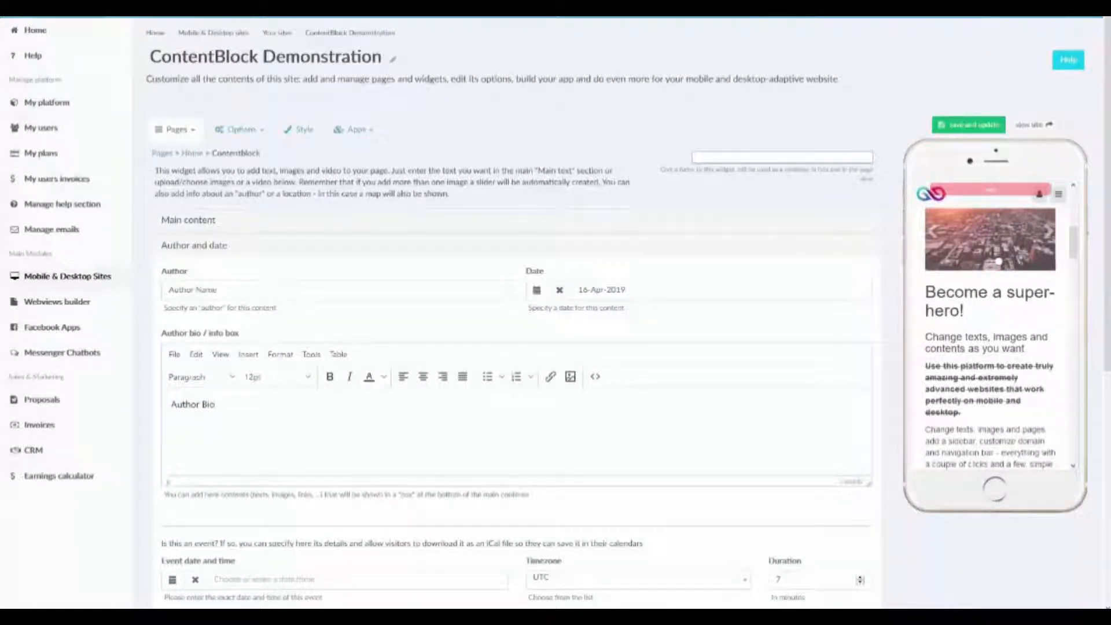
left_click(969, 124)
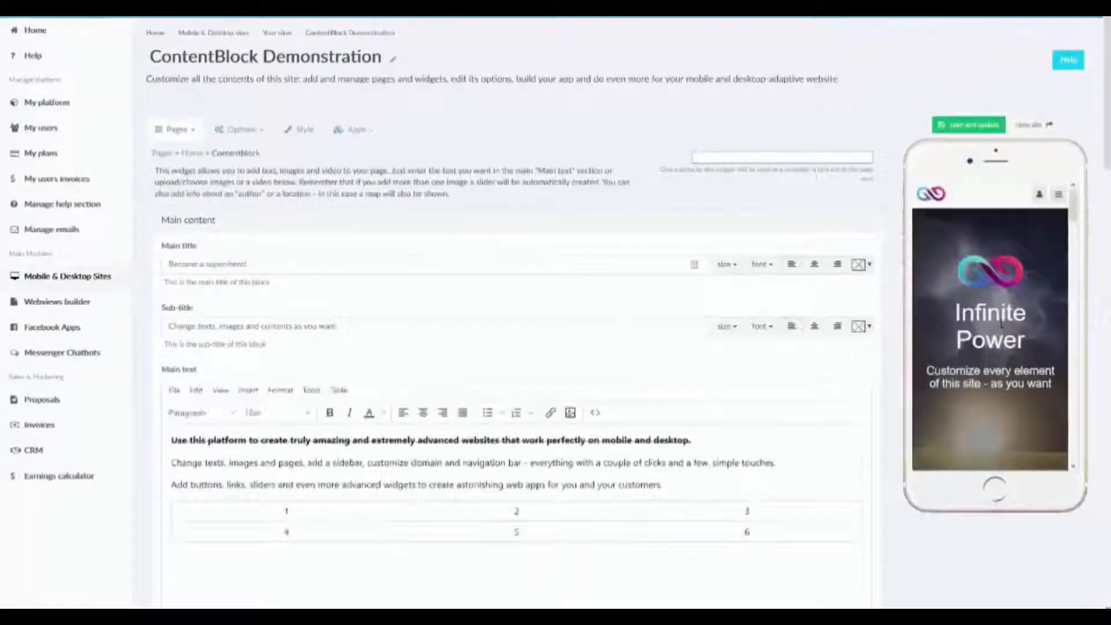
Check where the date, author name and author bio are shown in the mobile preview.
scroll(987, 358, "down", 3)
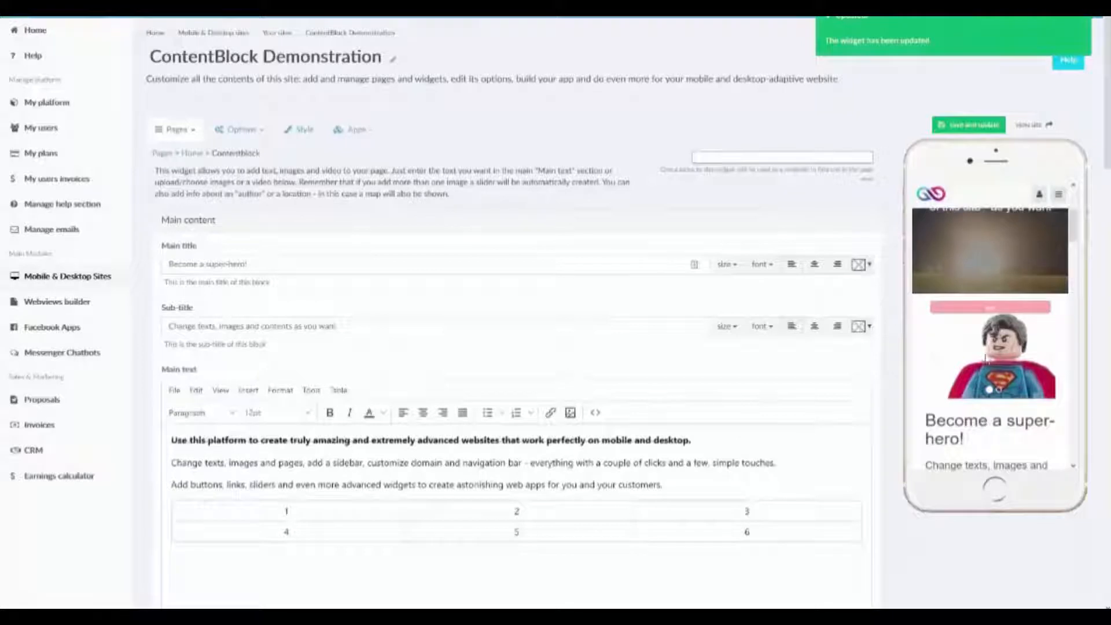
scroll(986, 360, "down", 2)
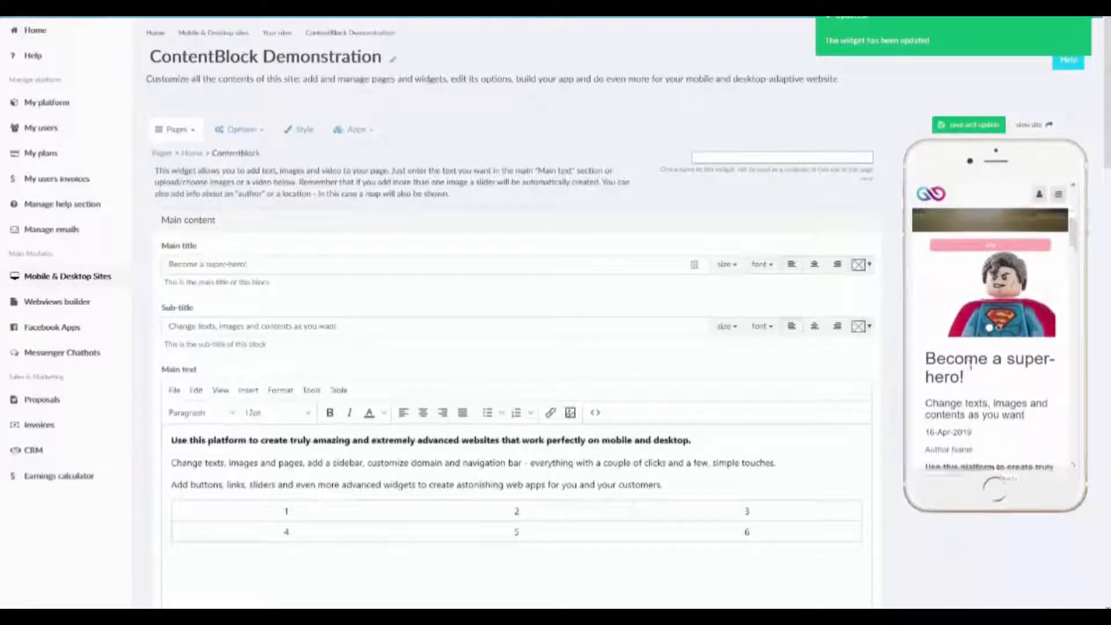
scroll(968, 365, "down", 2)
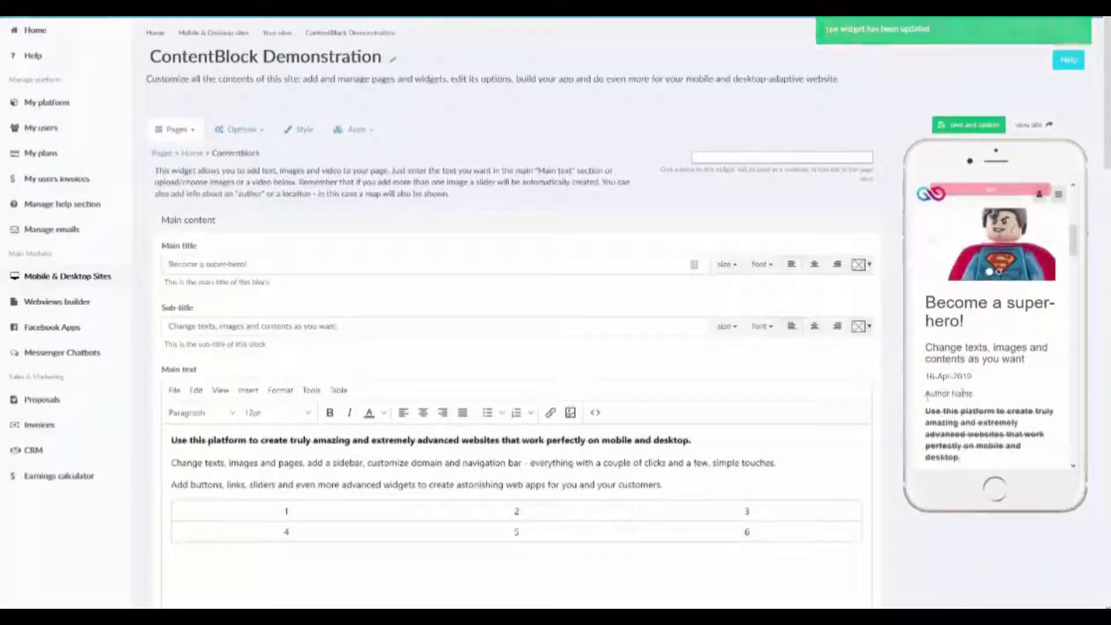
scroll(933, 393, "down", 5)
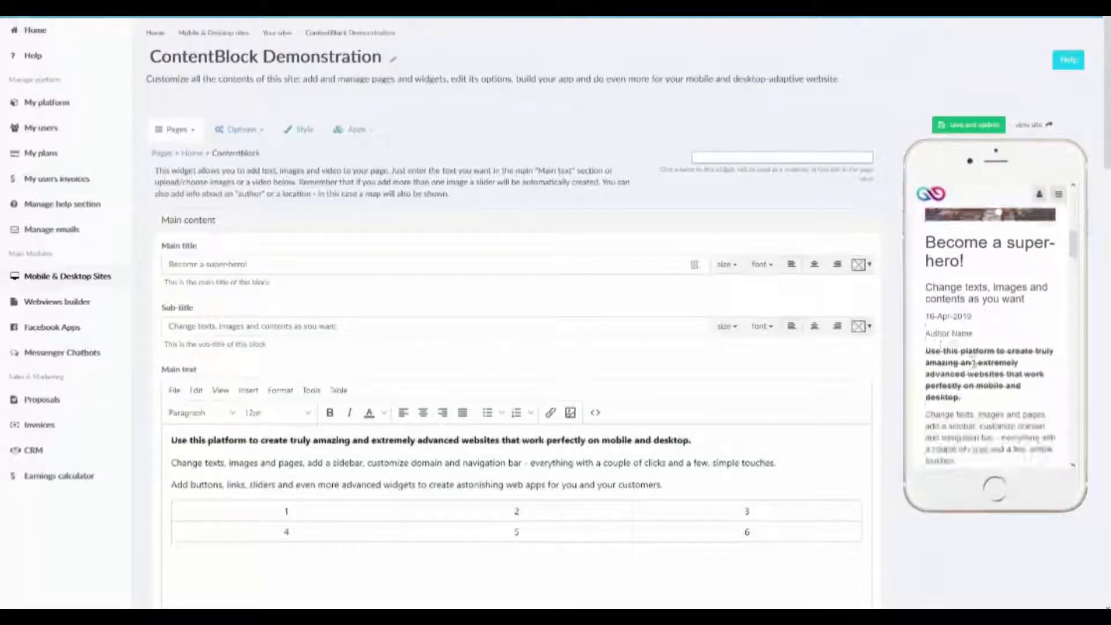
scroll(953, 316, "down", 3)
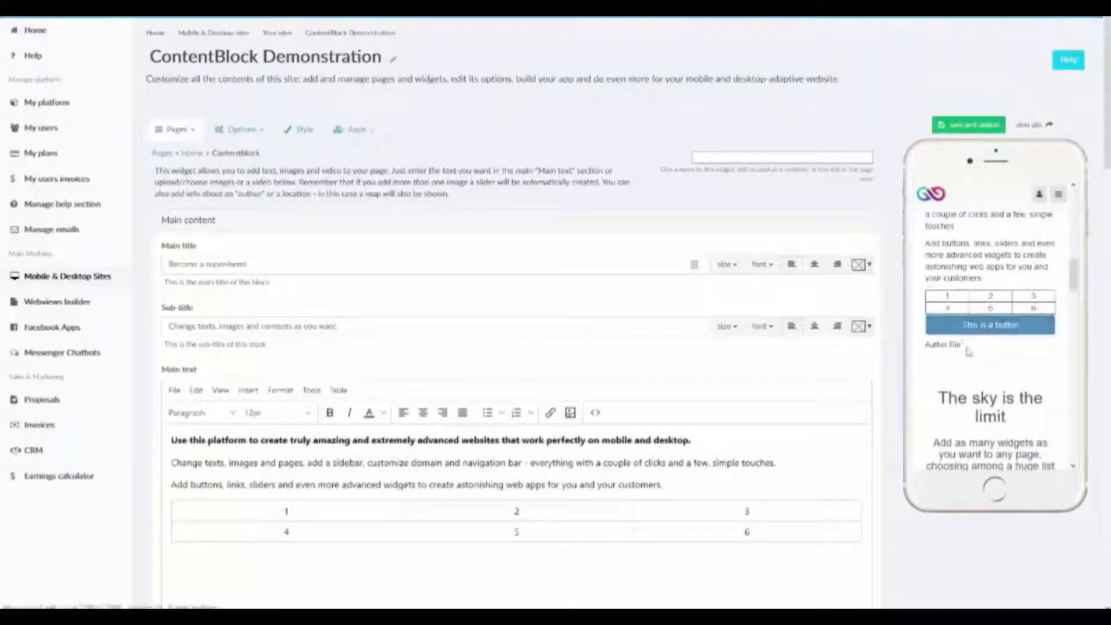
left_click_drag(966, 347, 924, 354)
Review the author, date and bio fields and the event settings in the Author and date section.
scroll(473, 358, "down", 13)
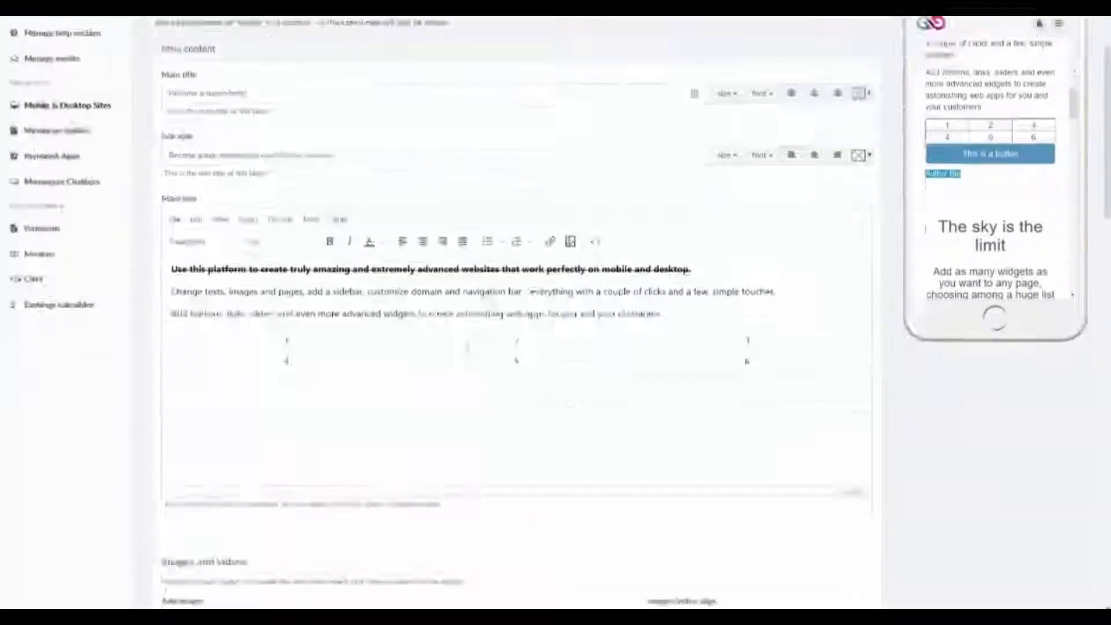
scroll(166, 433, "down", 5)
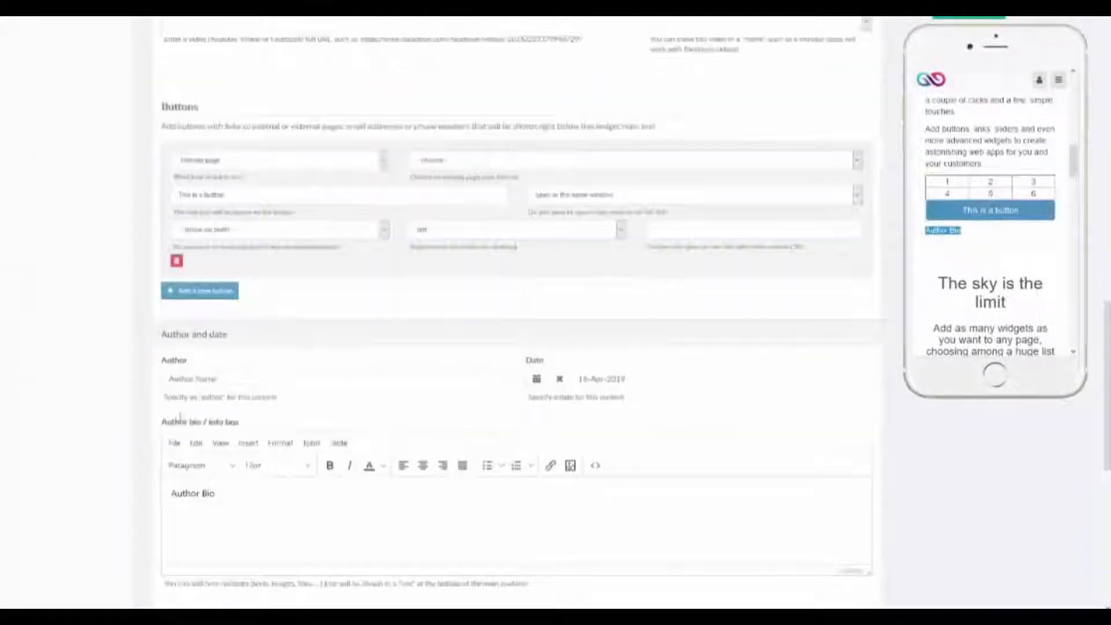
triple_click(328, 381)
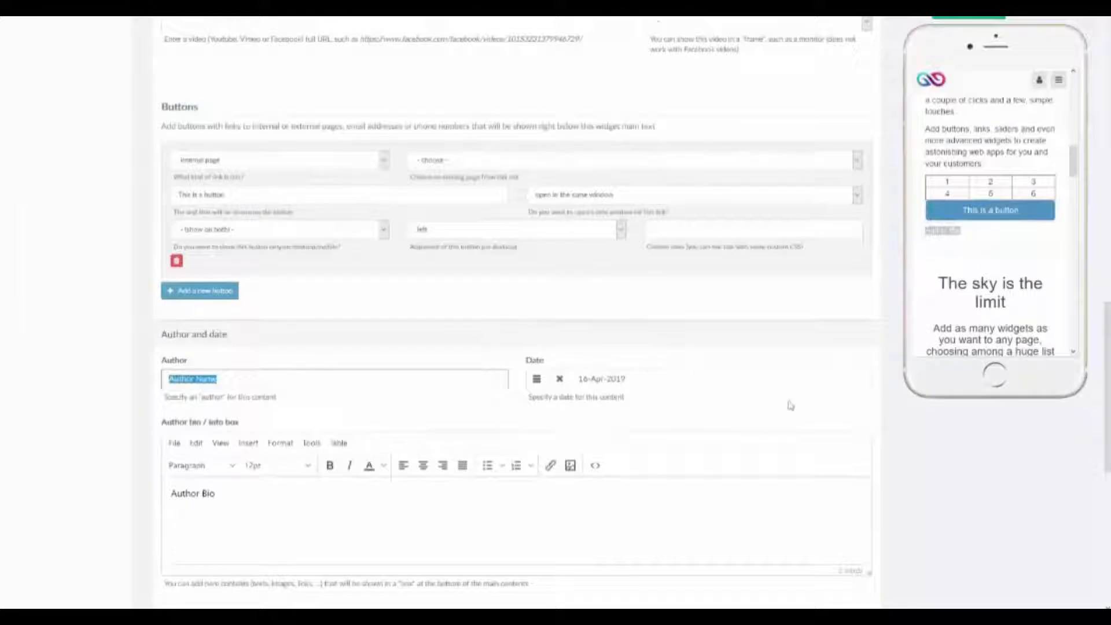
scroll(836, 396, "down", 2)
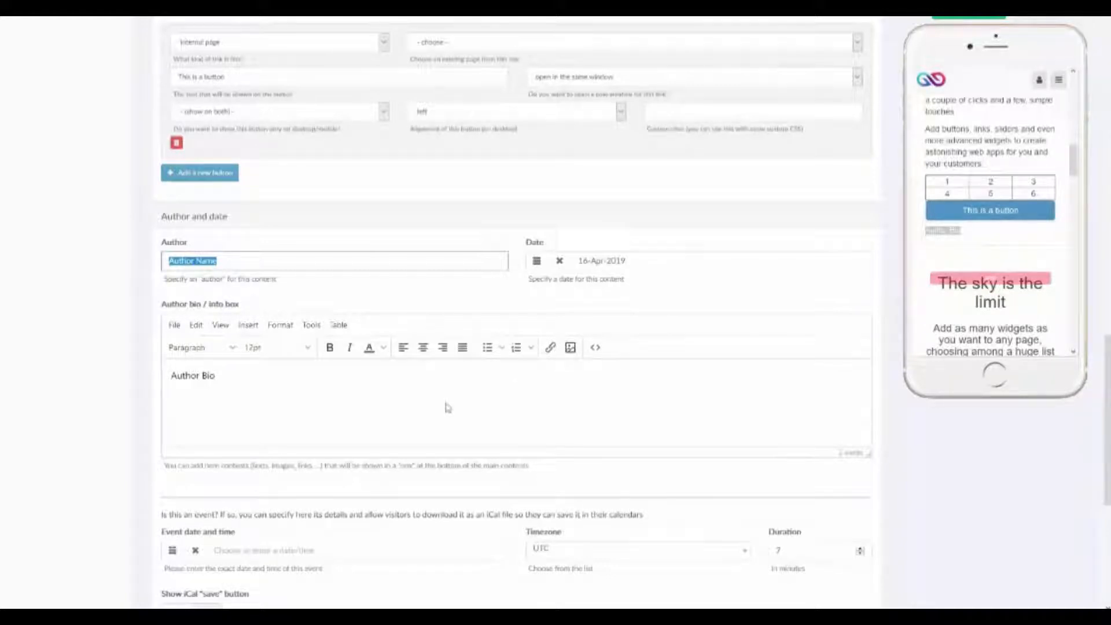
scroll(448, 408, "down", 2)
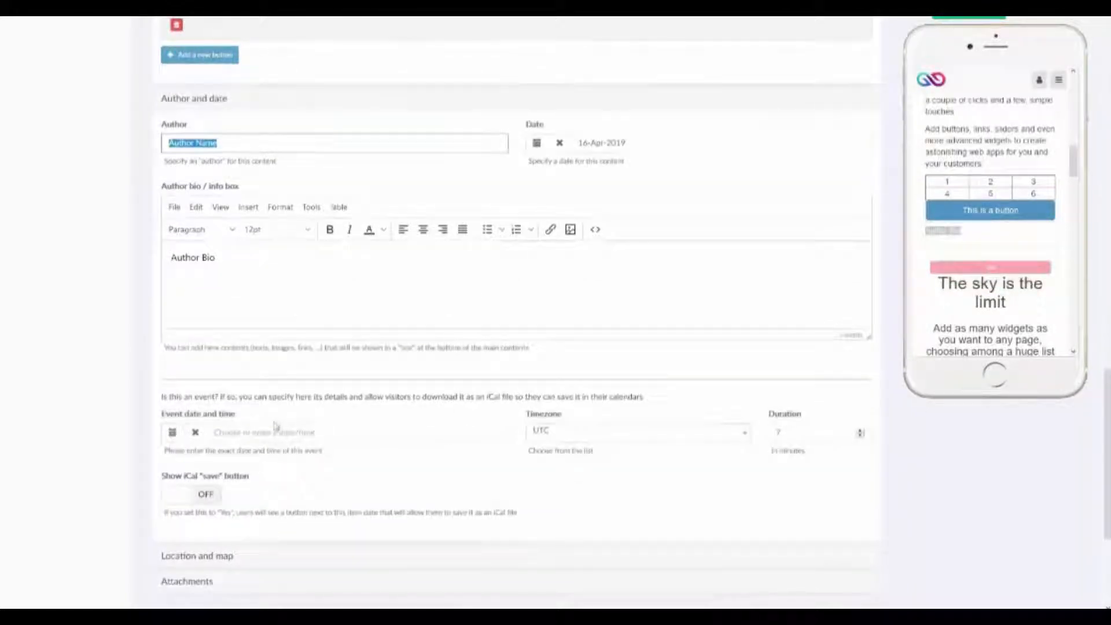
scroll(1019, 246, "up", 5)
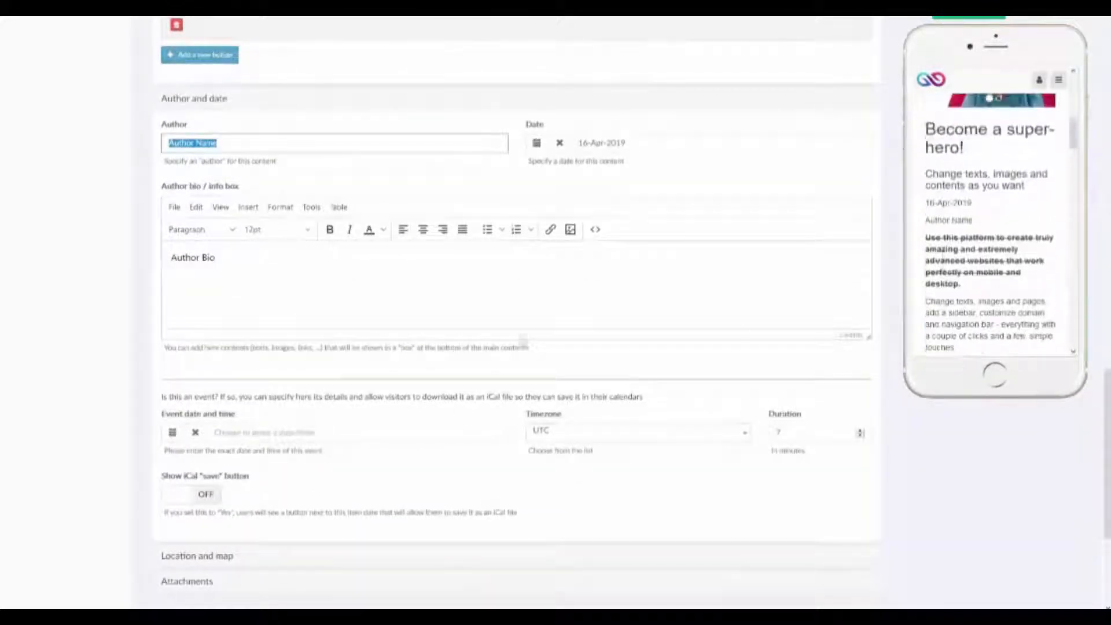
scroll(426, 300, "up", 5)
scroll(427, 300, "up", 20)
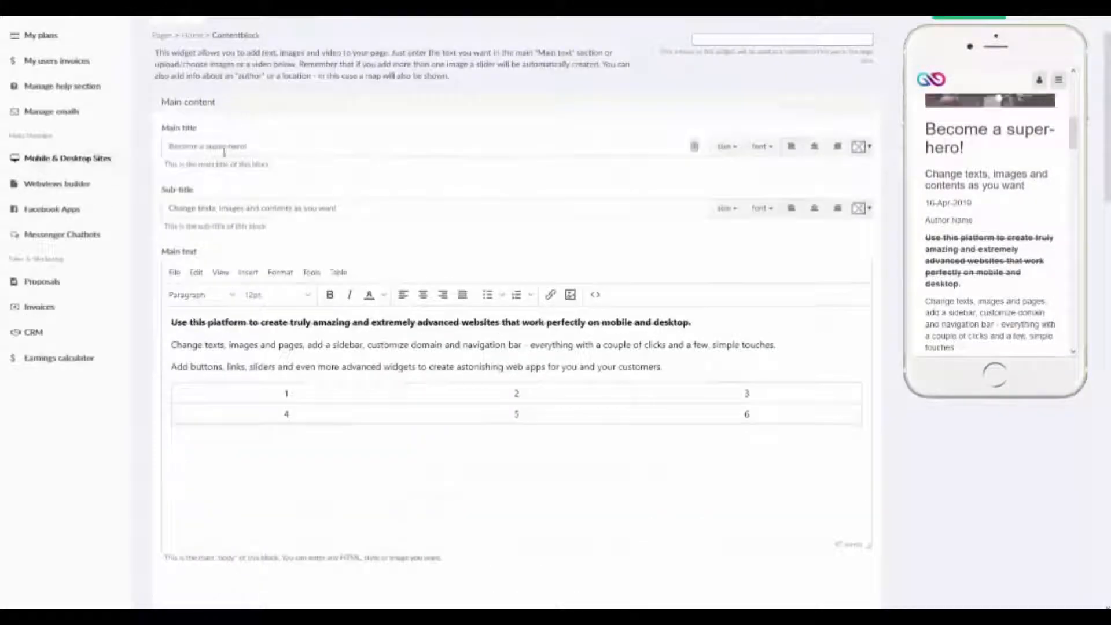
scroll(312, 484, "down", 20)
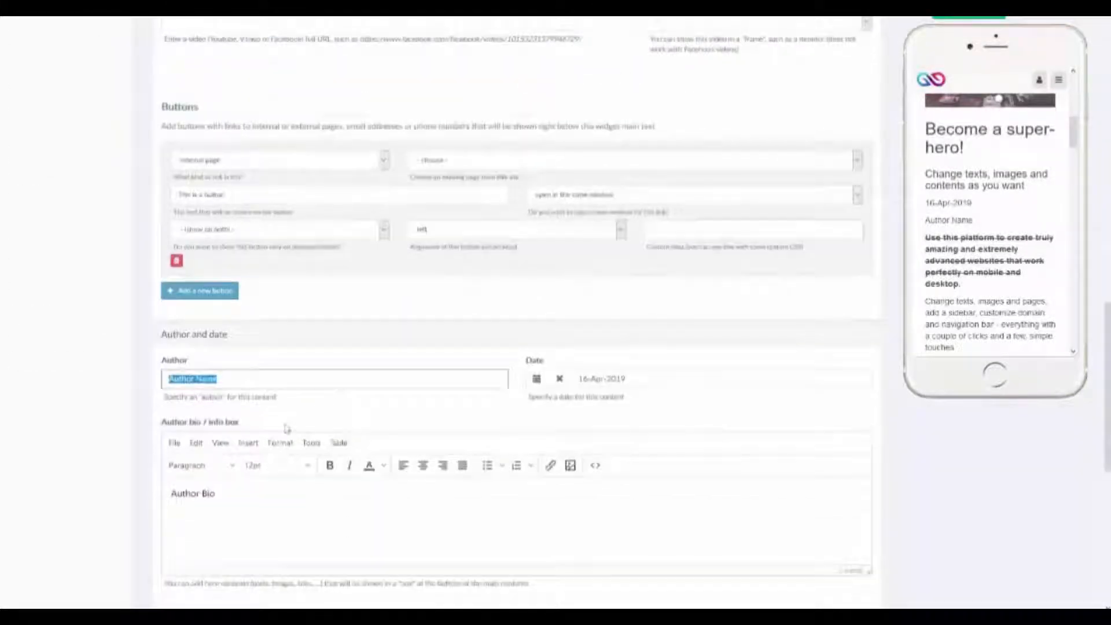
scroll(285, 429, "down", 4)
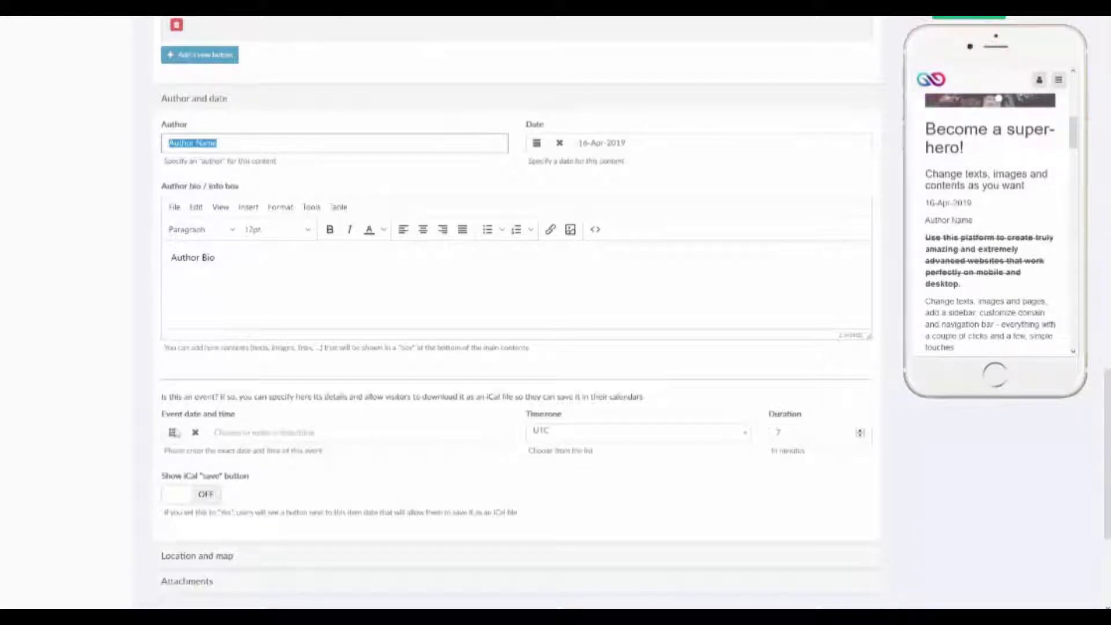
Examine the event date picker and timezone list, and try the switch for the iCal "save" button.
left_click(173, 432)
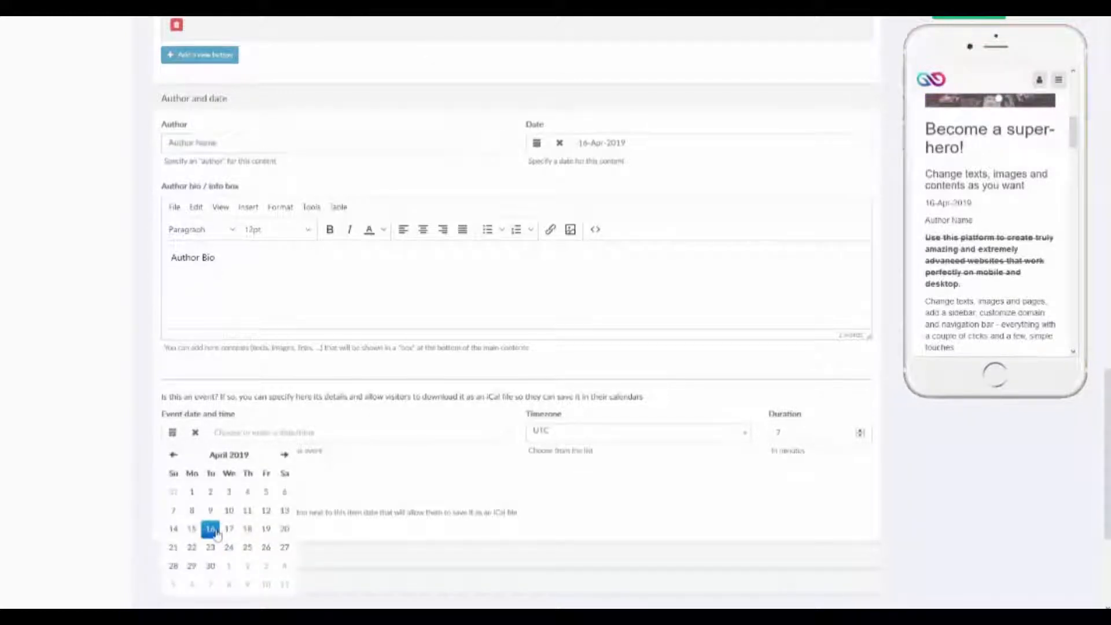
left_click(726, 434)
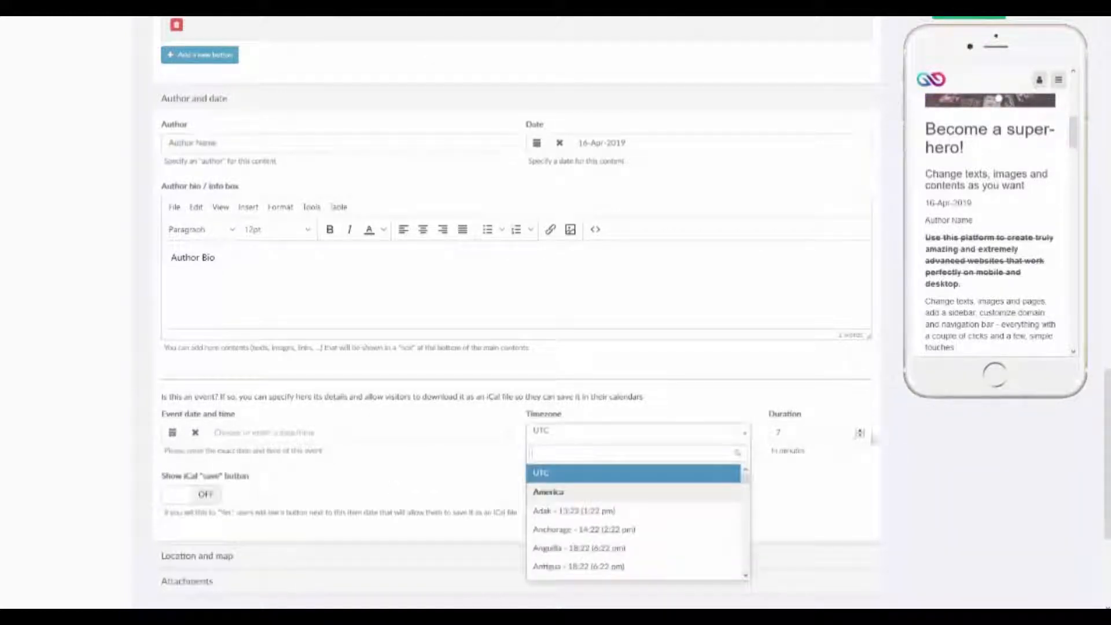
left_click(829, 405)
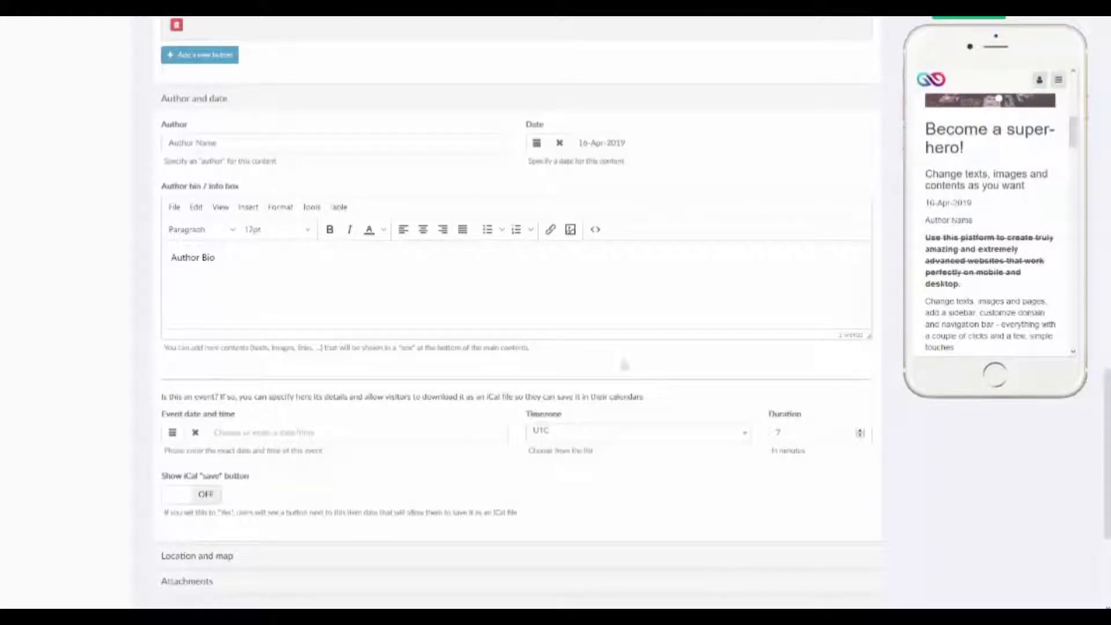
left_click(207, 499)
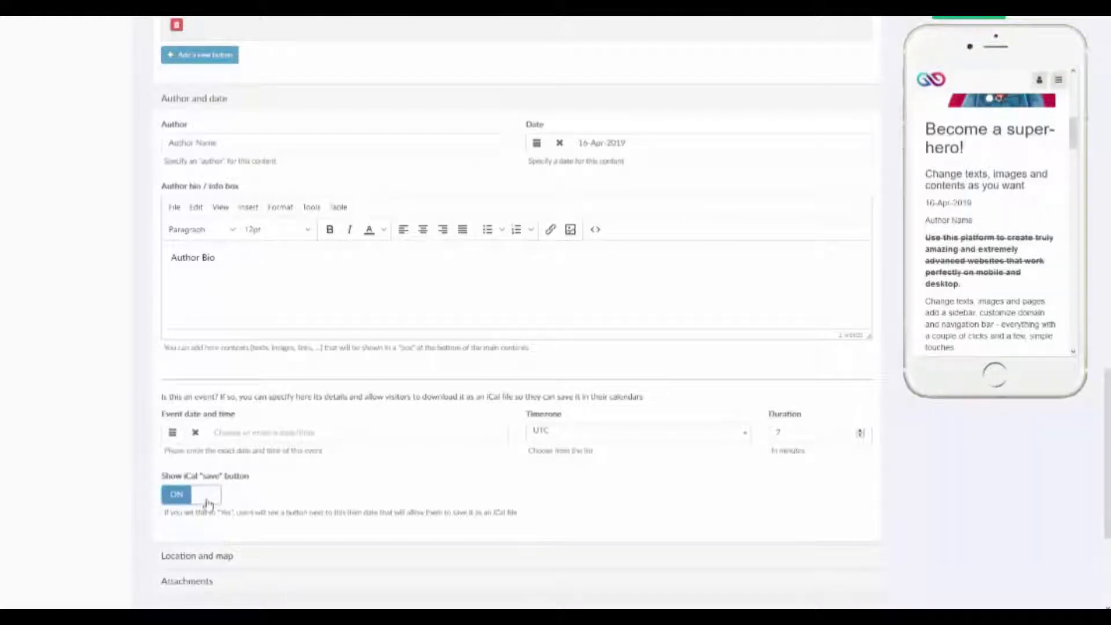
left_click(209, 502)
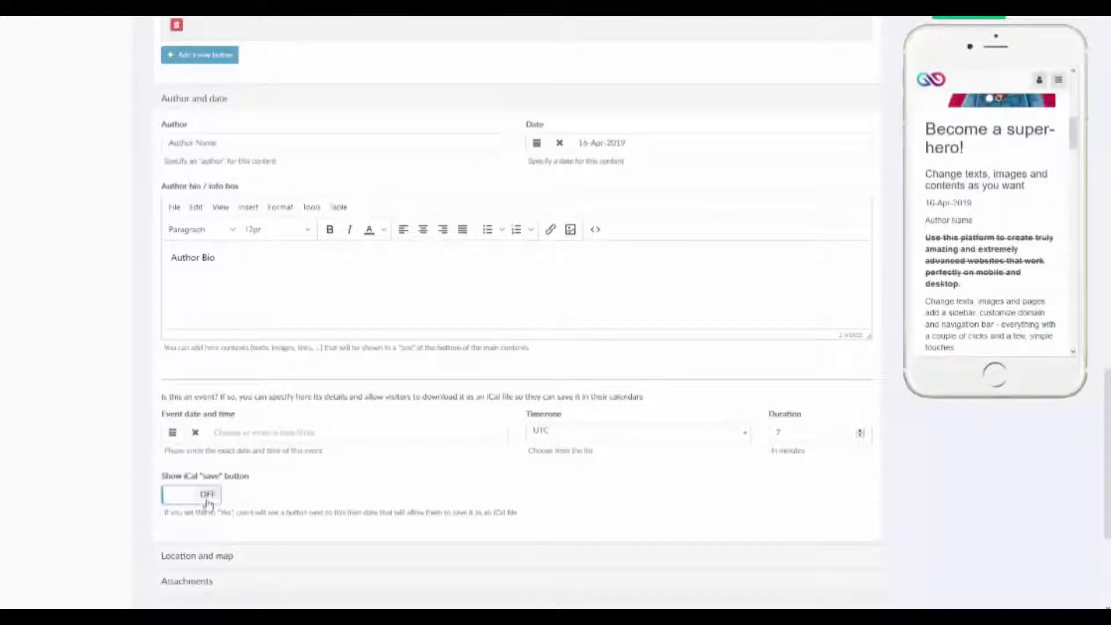
In the Location and map section, set the map address to the suggested Market Street location in Philadelphia.
left_click(203, 558)
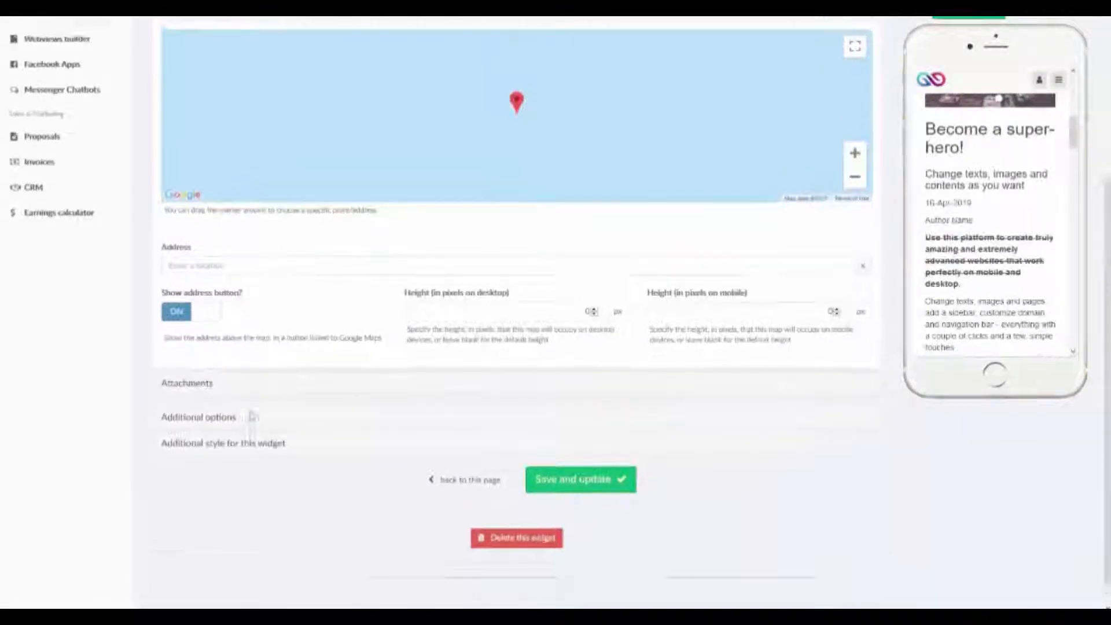
left_click(292, 299)
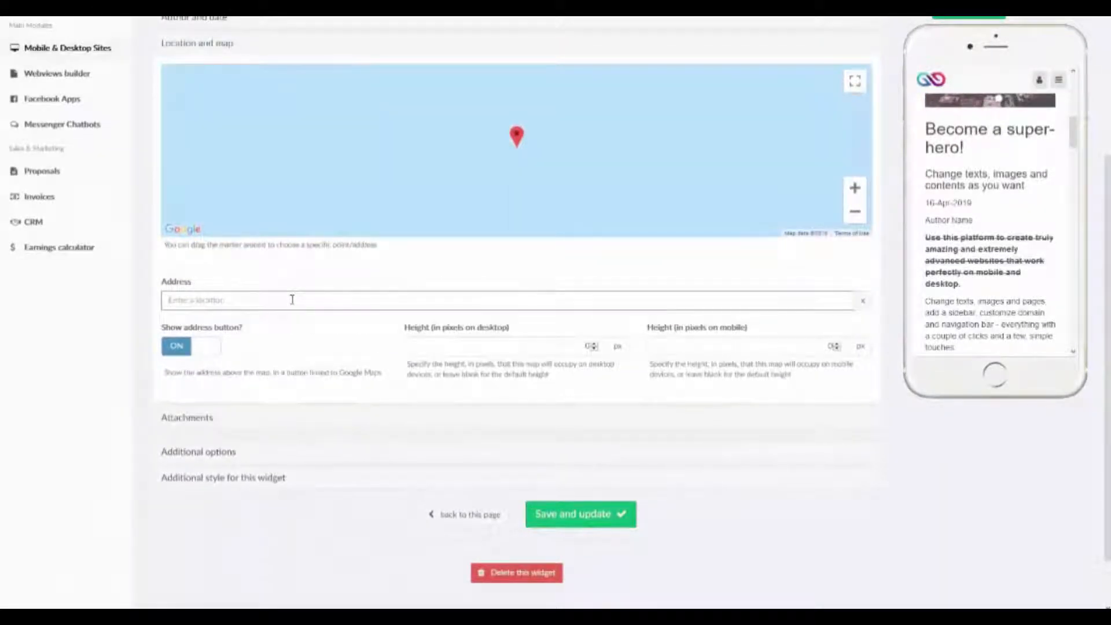
type("123")
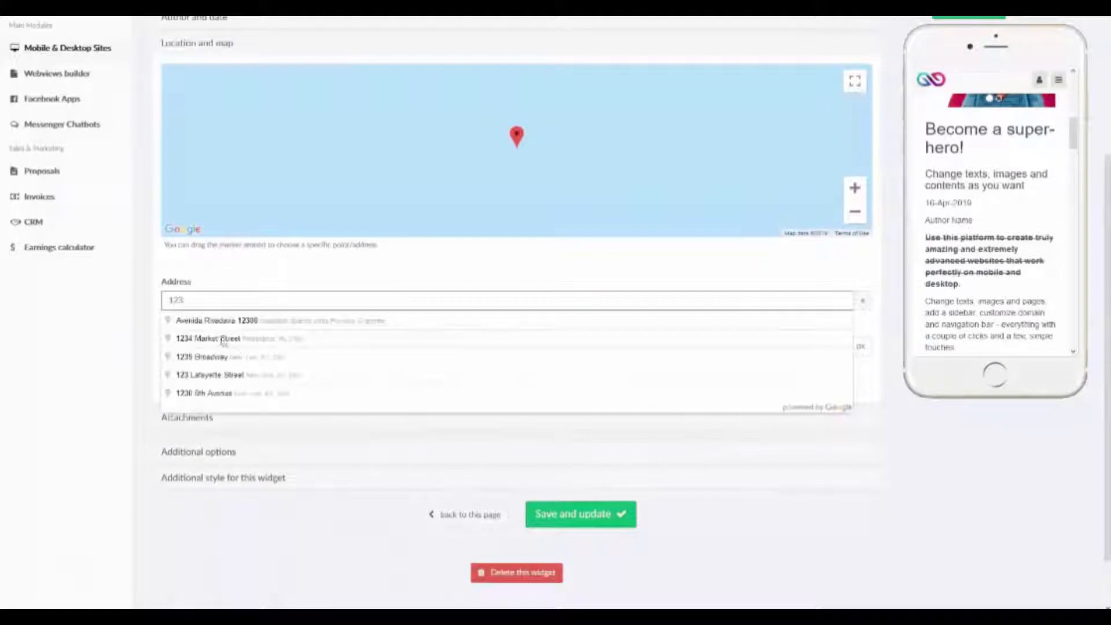
left_click(224, 340)
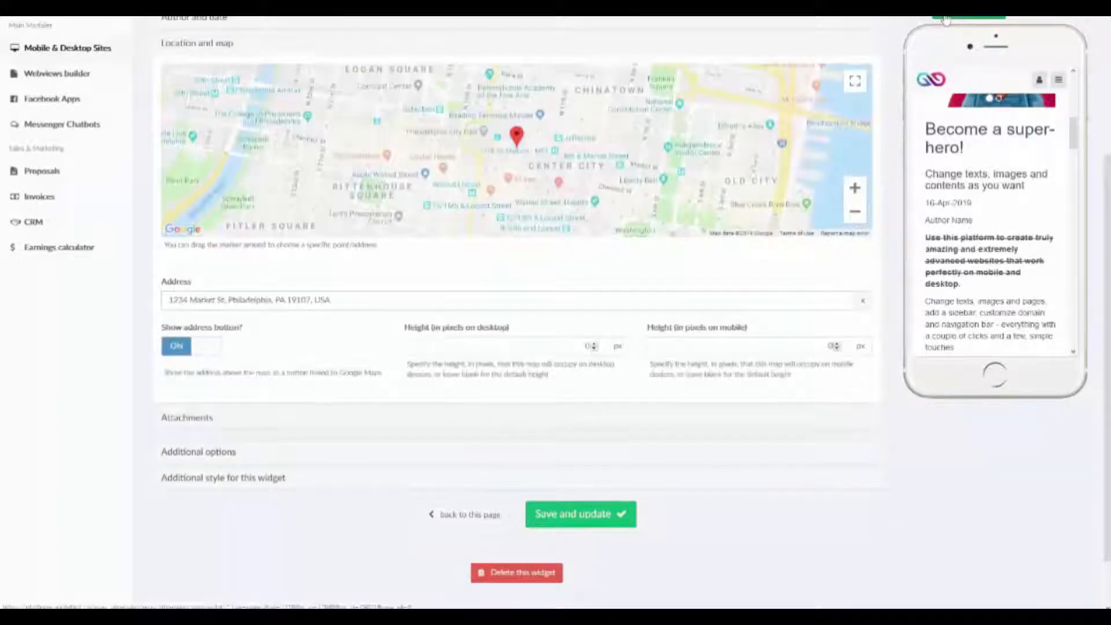
Save the widget and check the map in the mobile preview.
left_click(945, 19)
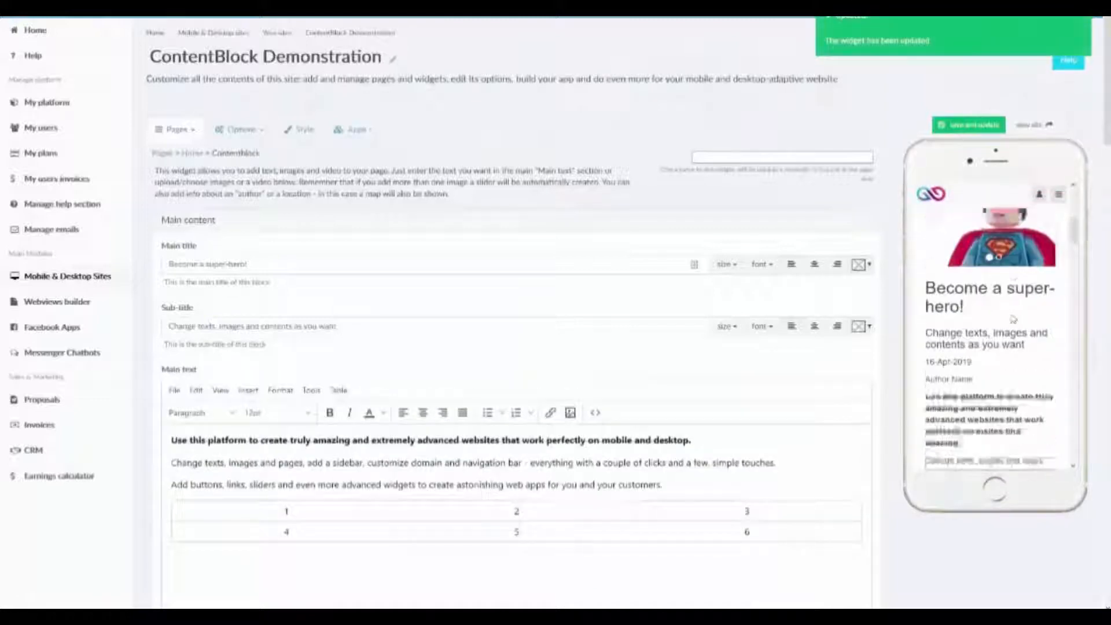
scroll(1012, 318, "down", 5)
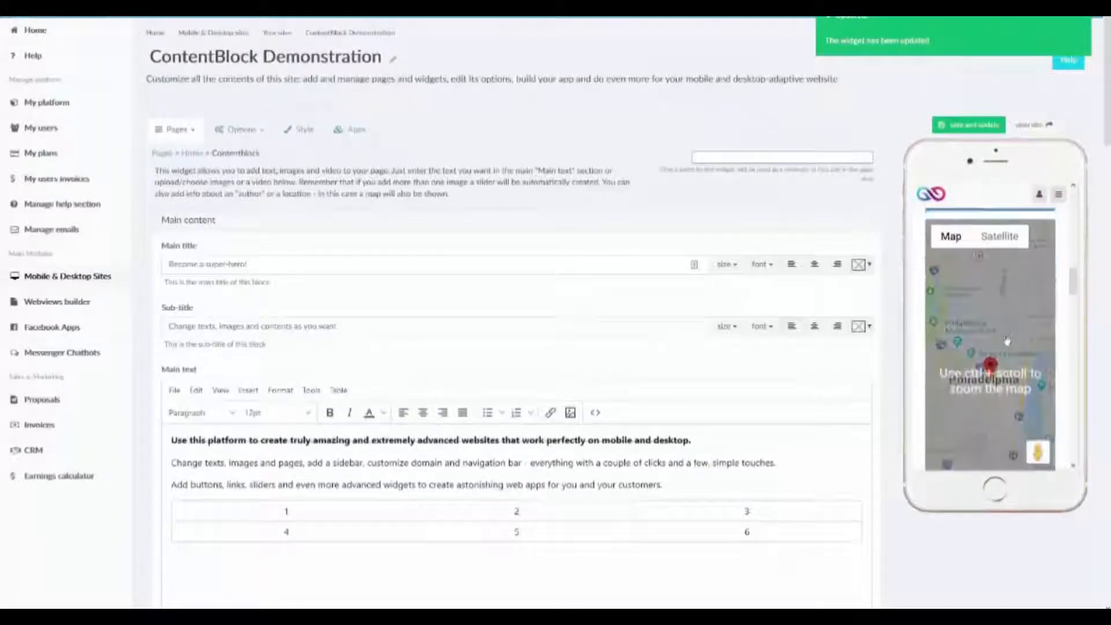
scroll(1008, 342, "down", 3)
scroll(640, 388, "down", 3)
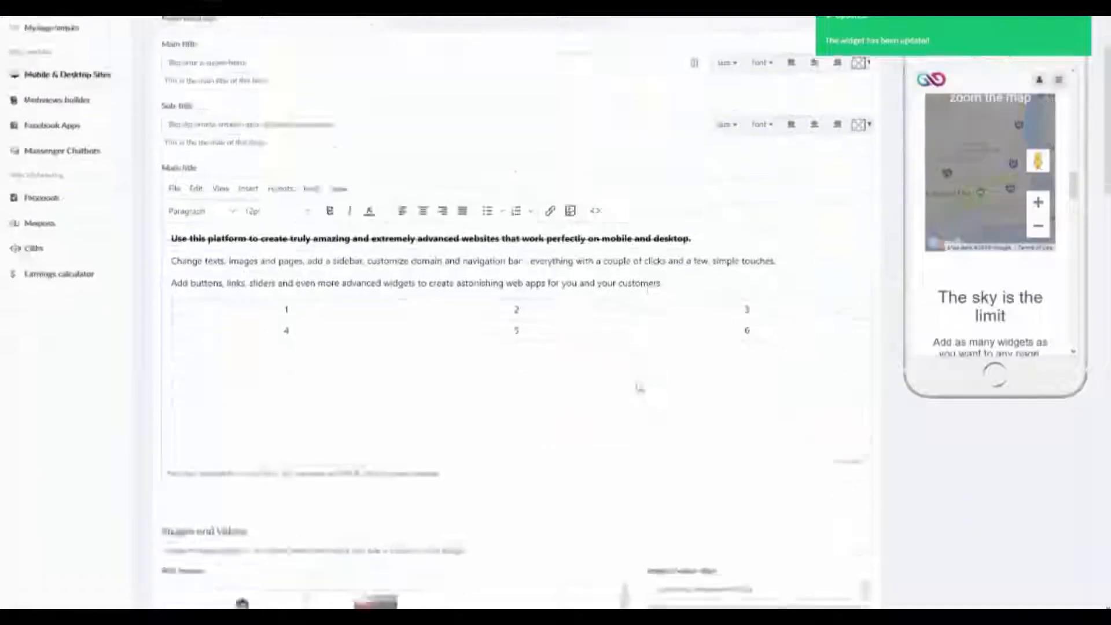
In the Attachments section, choose the bamboo picture from the Pictures folder as Attachment #1 and upload it.
scroll(640, 388, "down", 15)
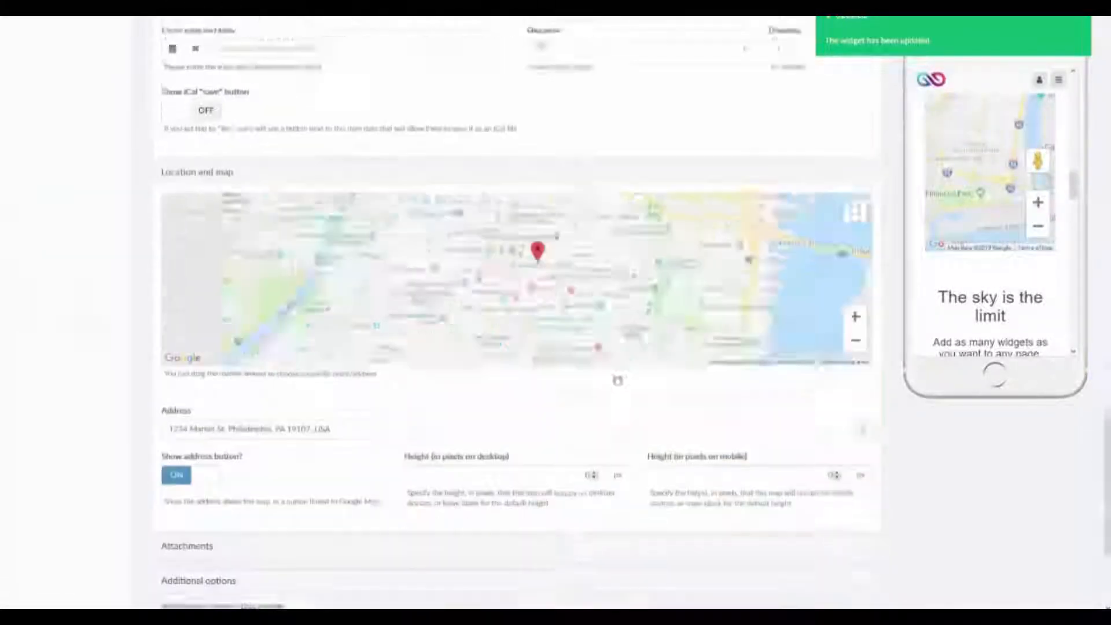
scroll(619, 387, "down", 2)
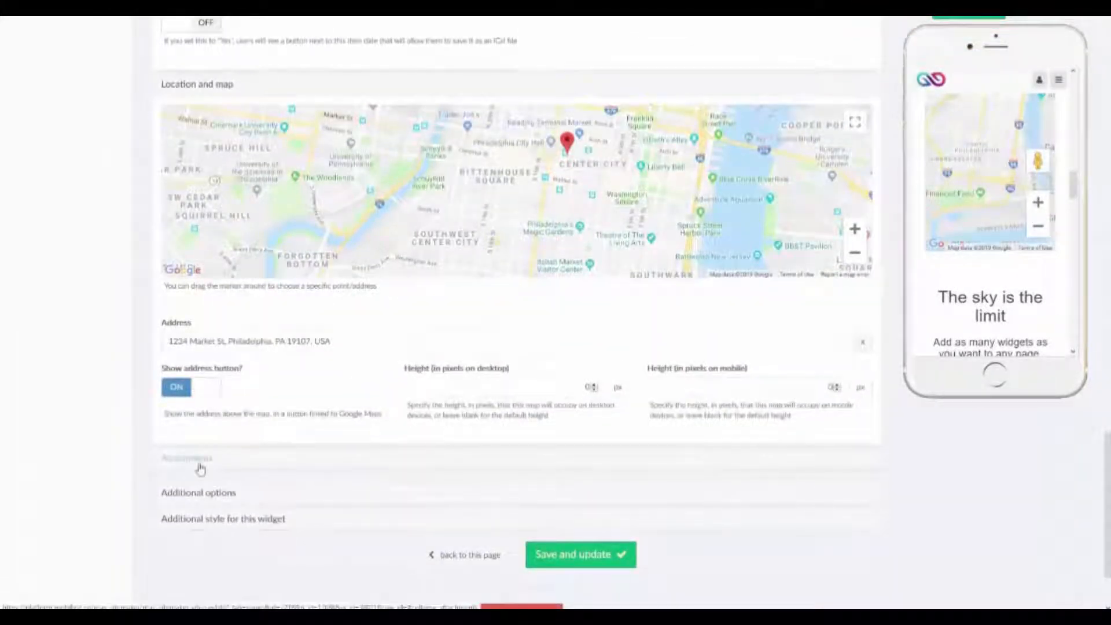
left_click(201, 468)
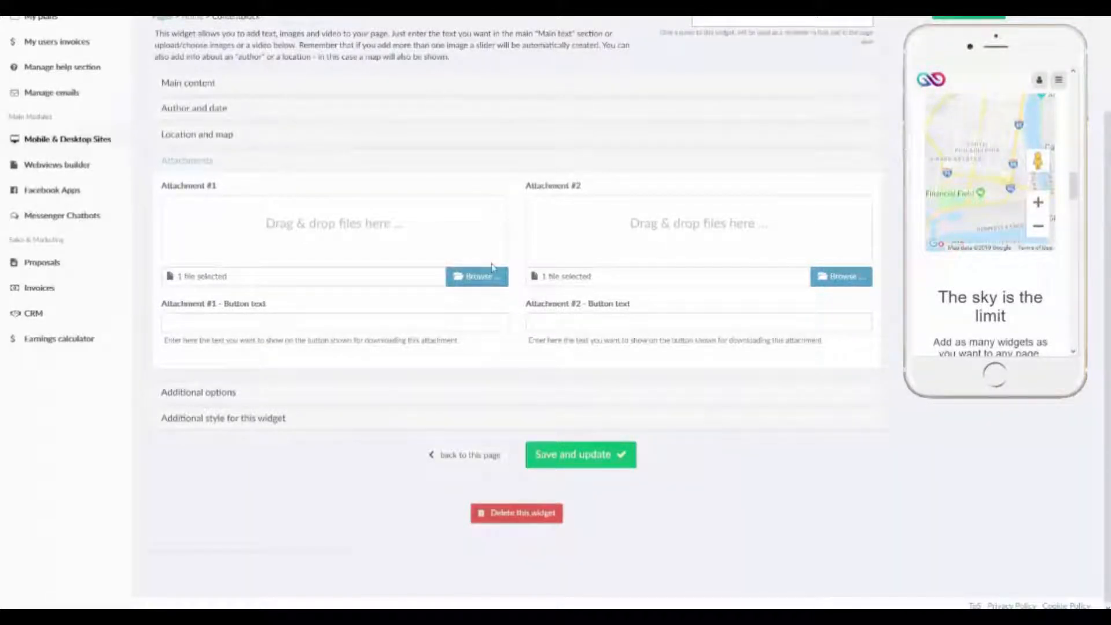
left_click(488, 278)
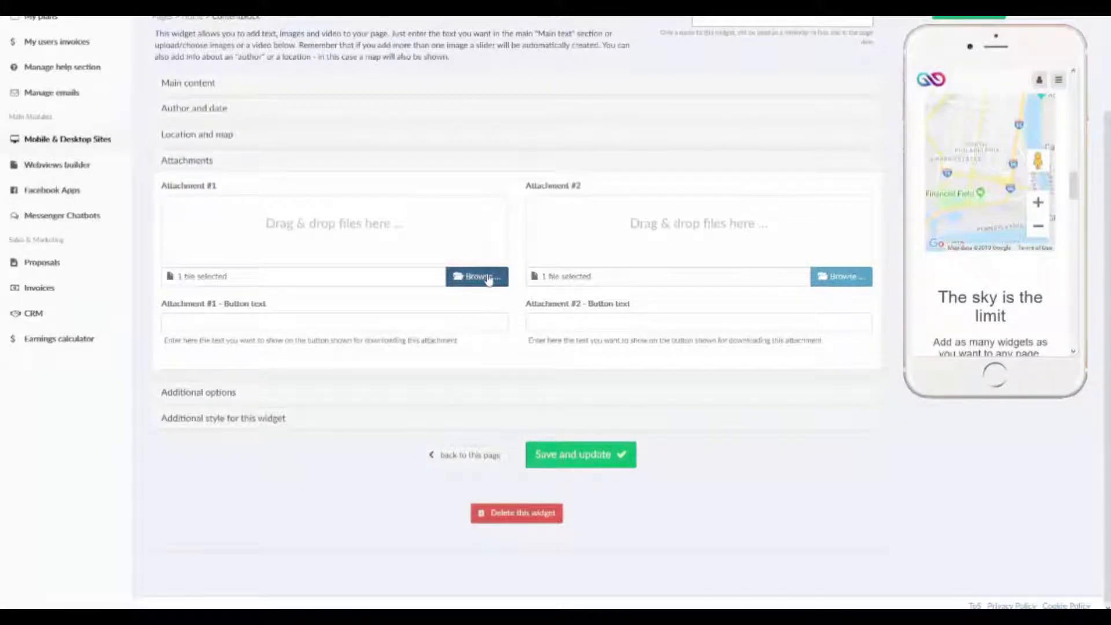
left_click(469, 276)
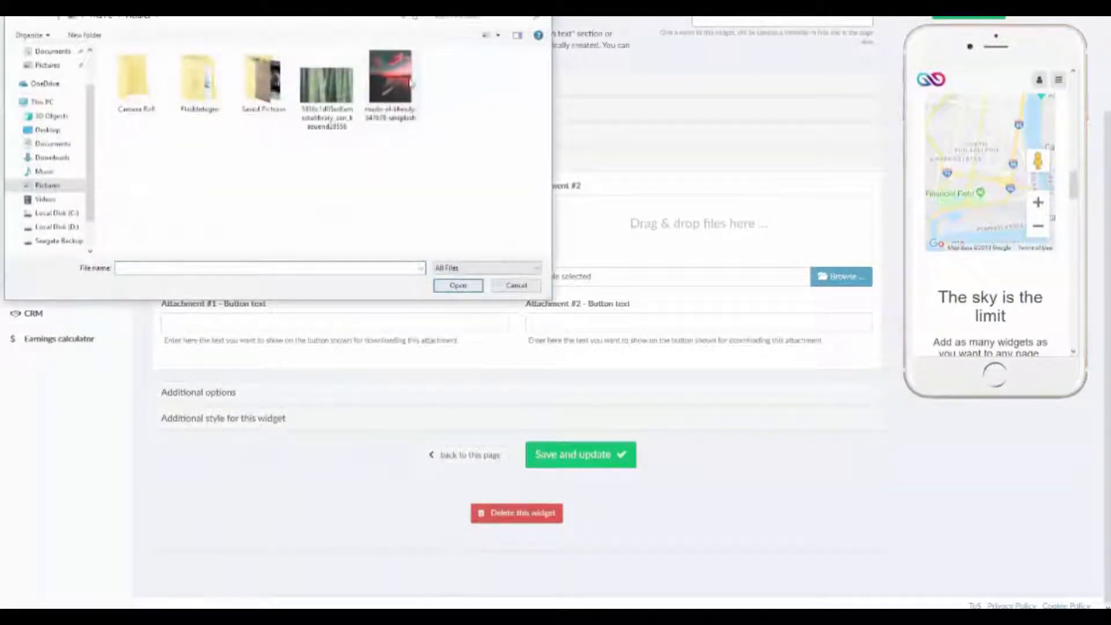
left_click(327, 91)
left_click(458, 285)
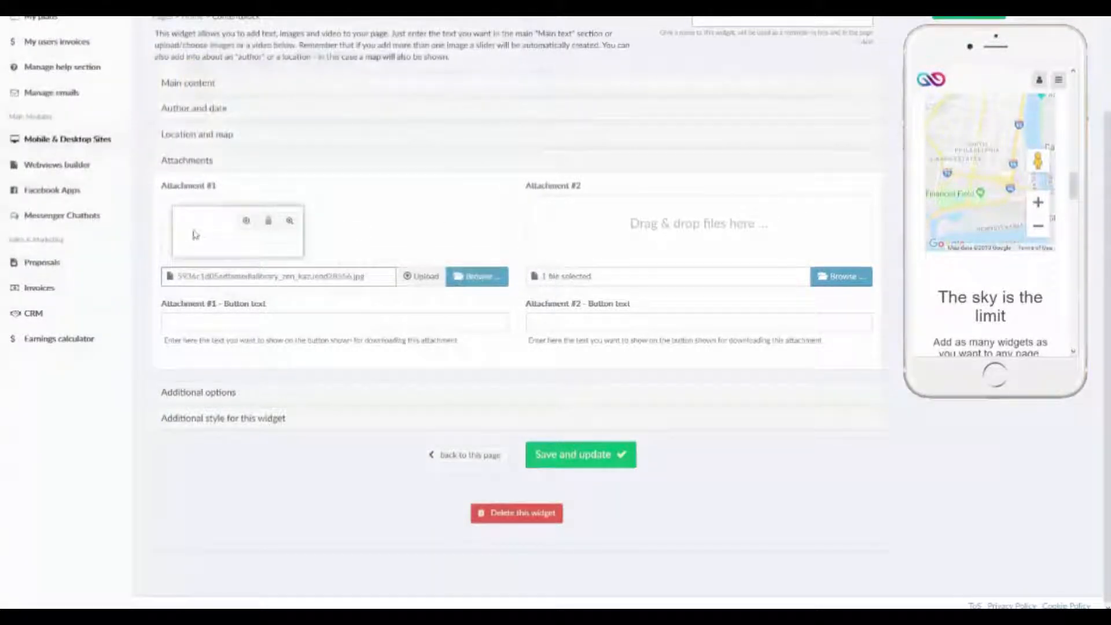
left_click(420, 280)
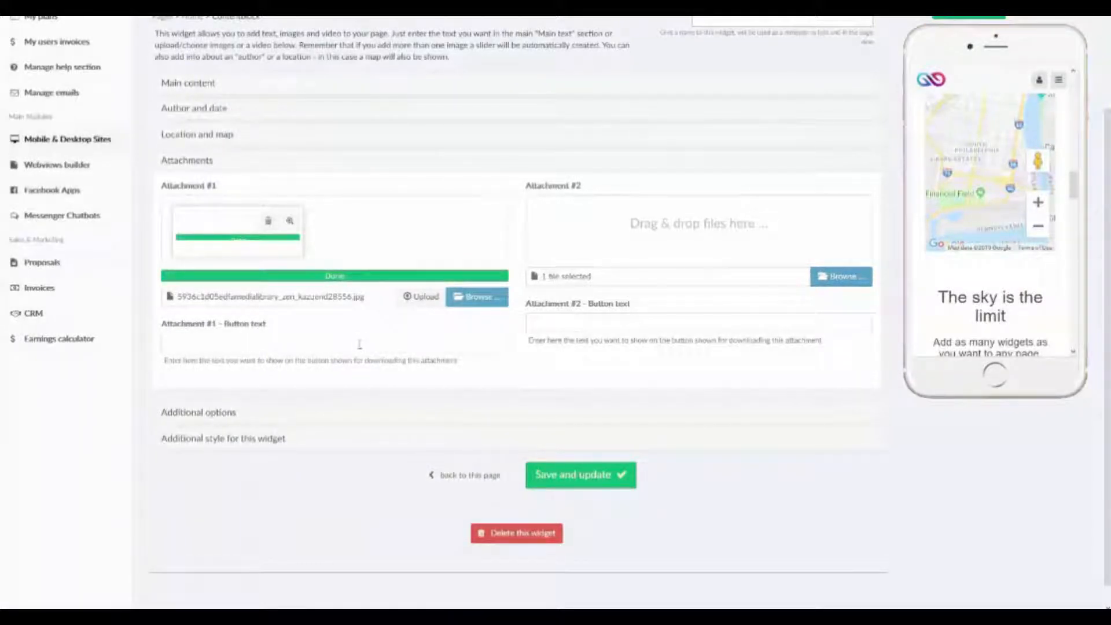
Save the widget, view the attached file through the mobile preview's download button and close it again.
left_click(963, 16)
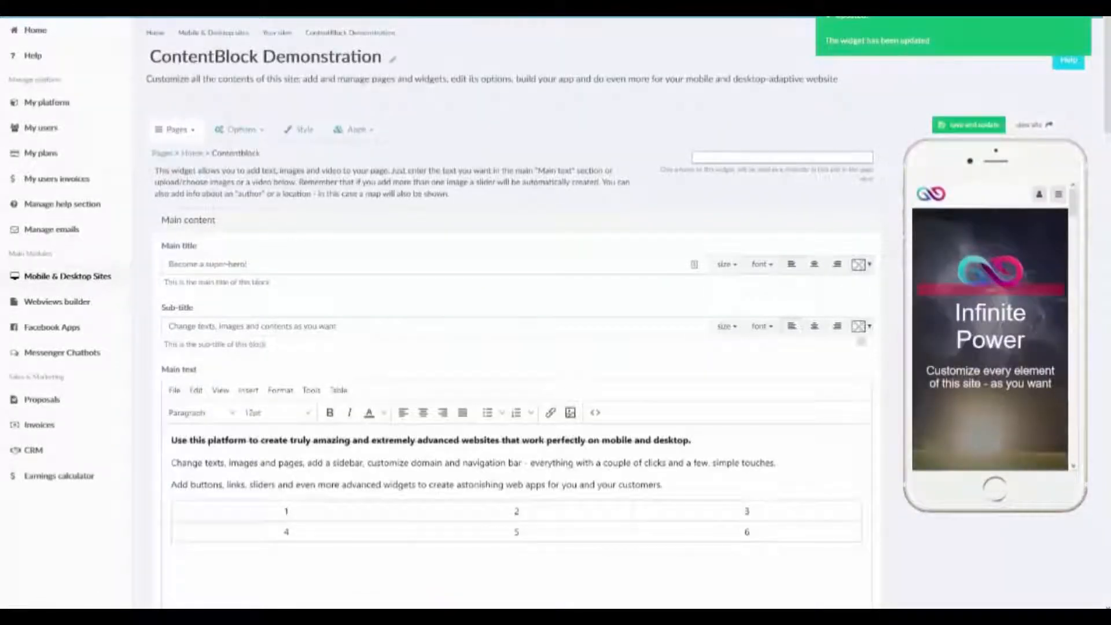
scroll(949, 270, "down", 10)
scroll(993, 242, "down", 10)
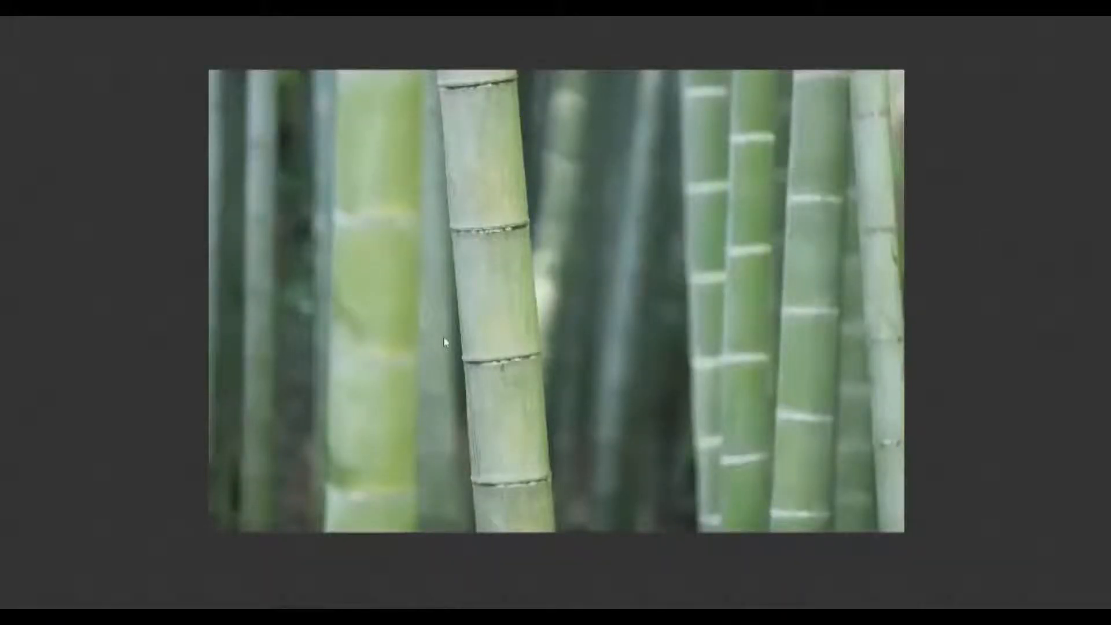
key("F11")
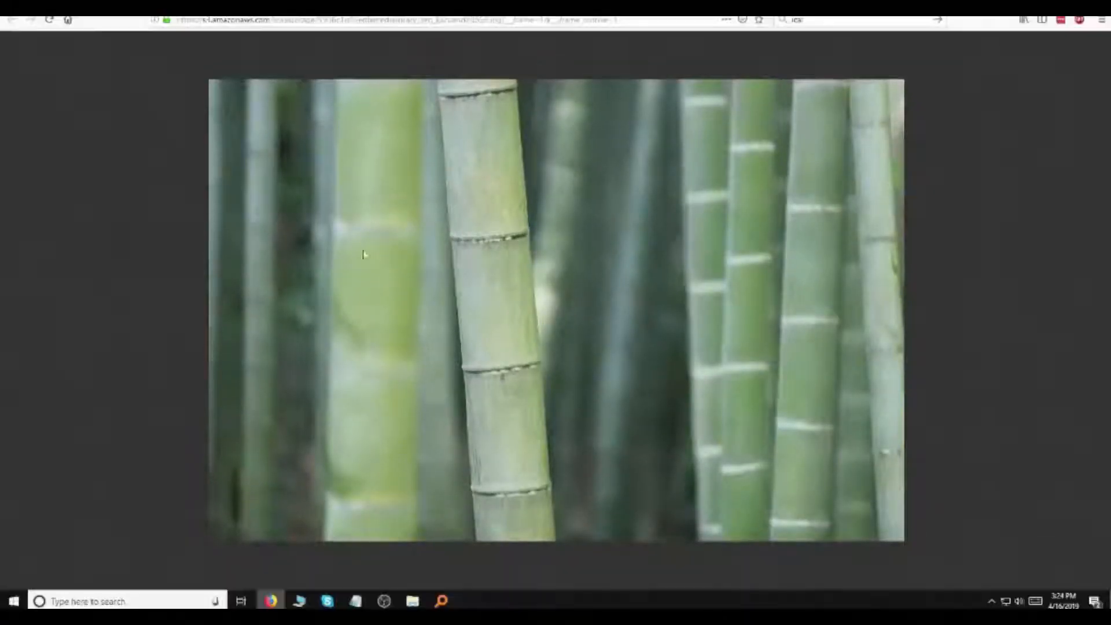
key("ctrl+w")
key("F11")
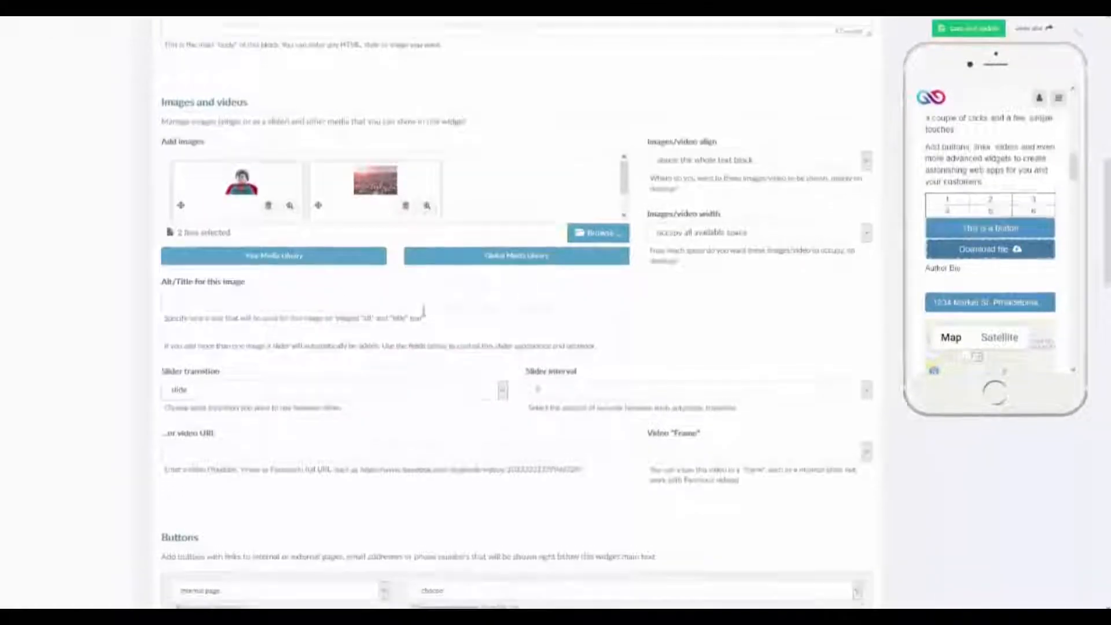
Examine the Attachments section, including the button text field for Attachment #1.
scroll(257, 296, "down", 13)
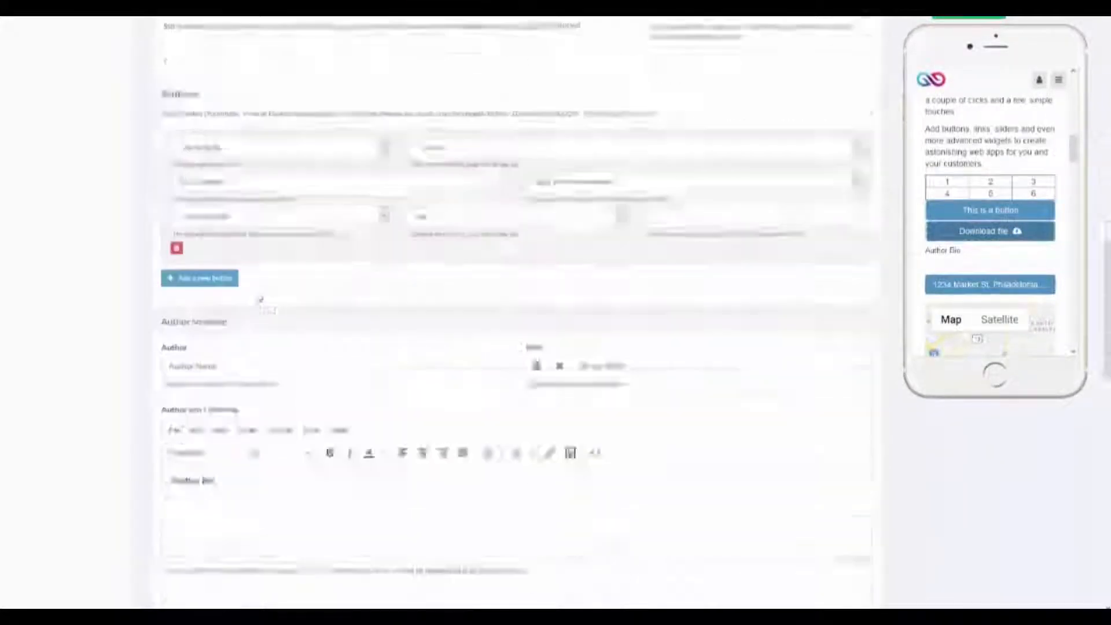
scroll(258, 292, "down", 4)
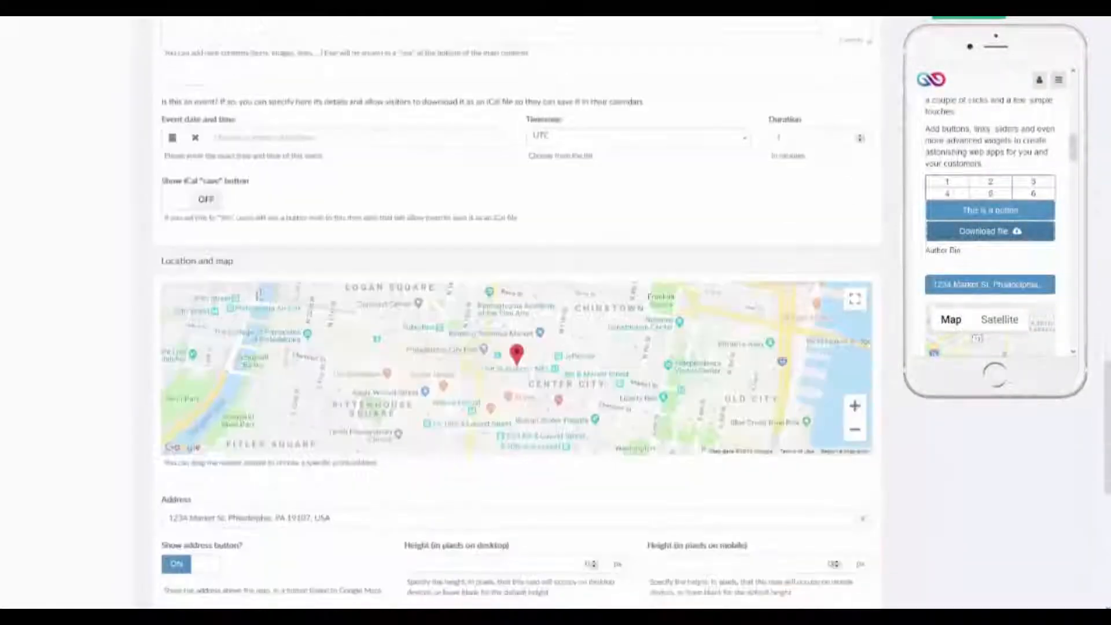
scroll(257, 296, "down", 7)
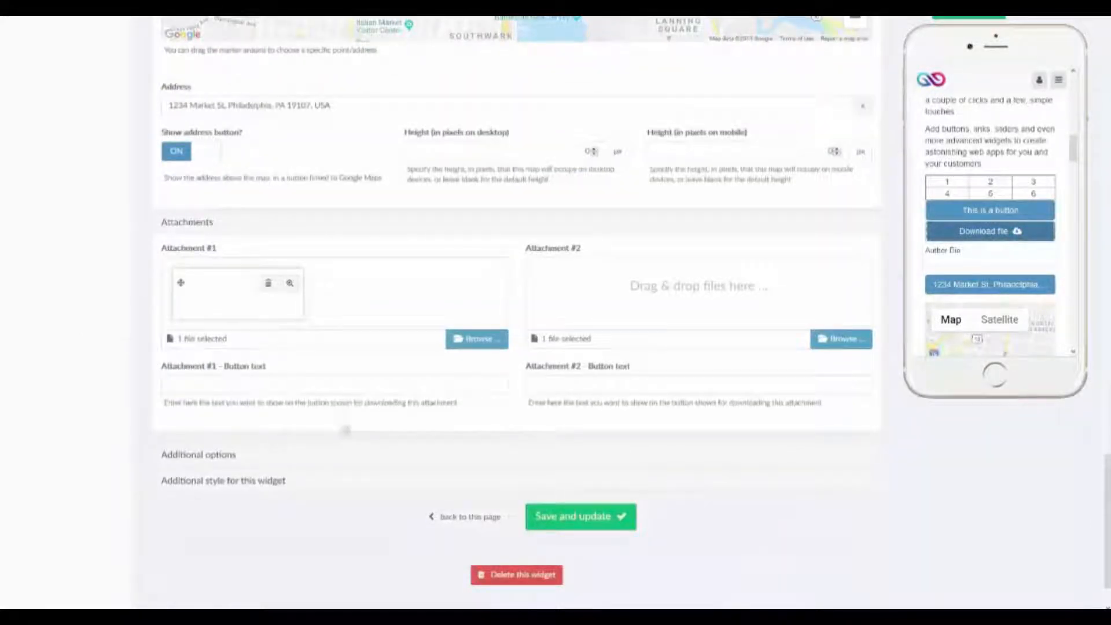
left_click(305, 383)
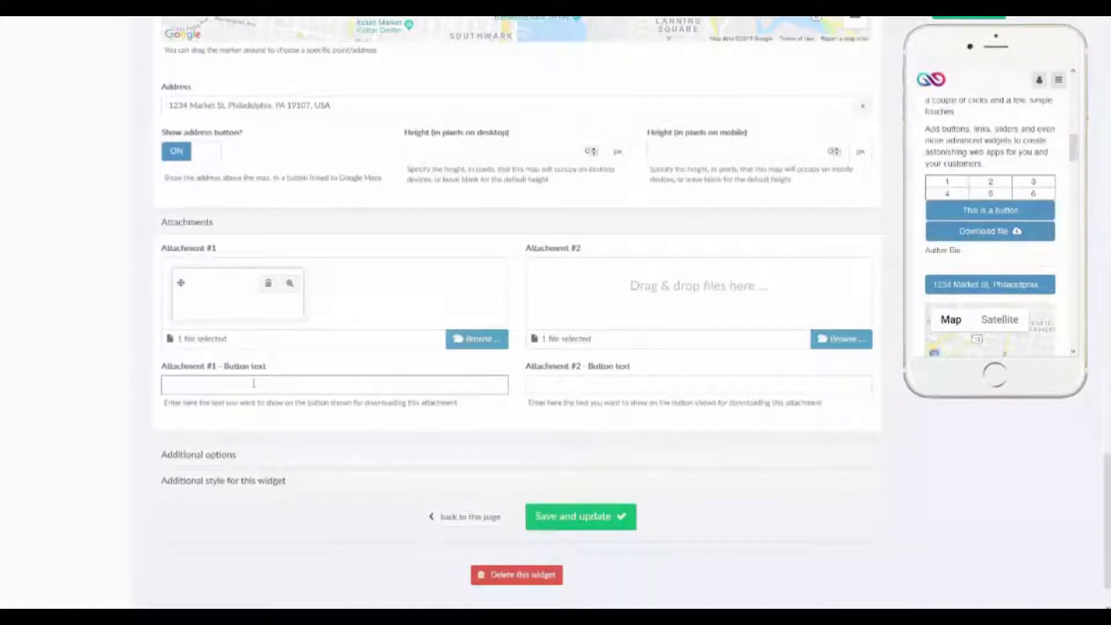
scroll(270, 373, "up", 10)
scroll(270, 373, "down", 10)
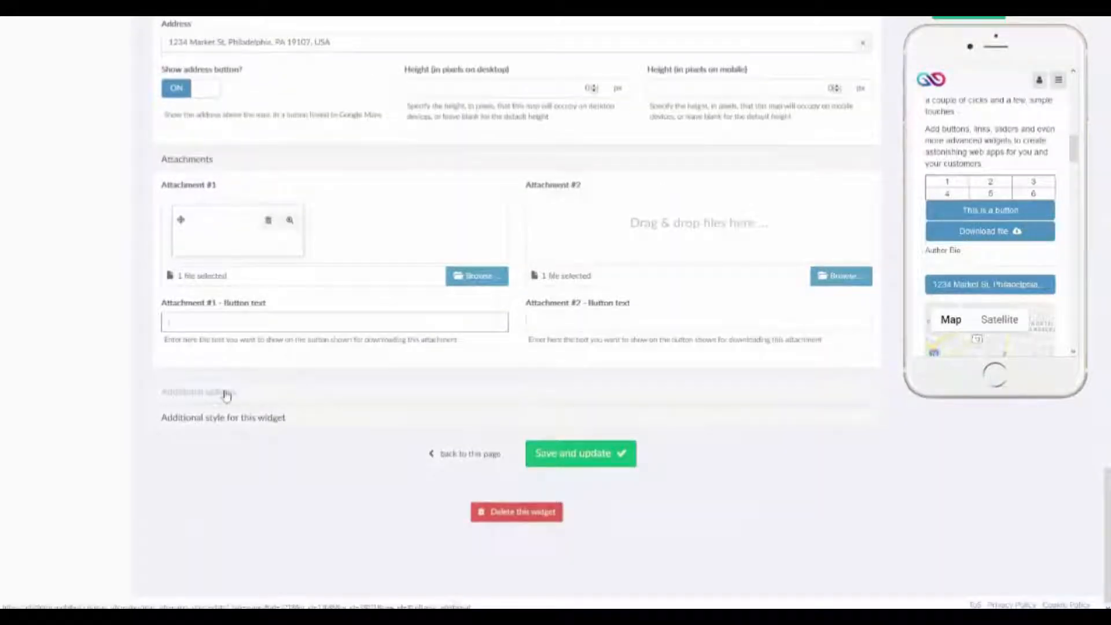
Review the login, mobile-only and desktop-only switches in Additional options and look through the widget in the mobile preview.
left_click(226, 393)
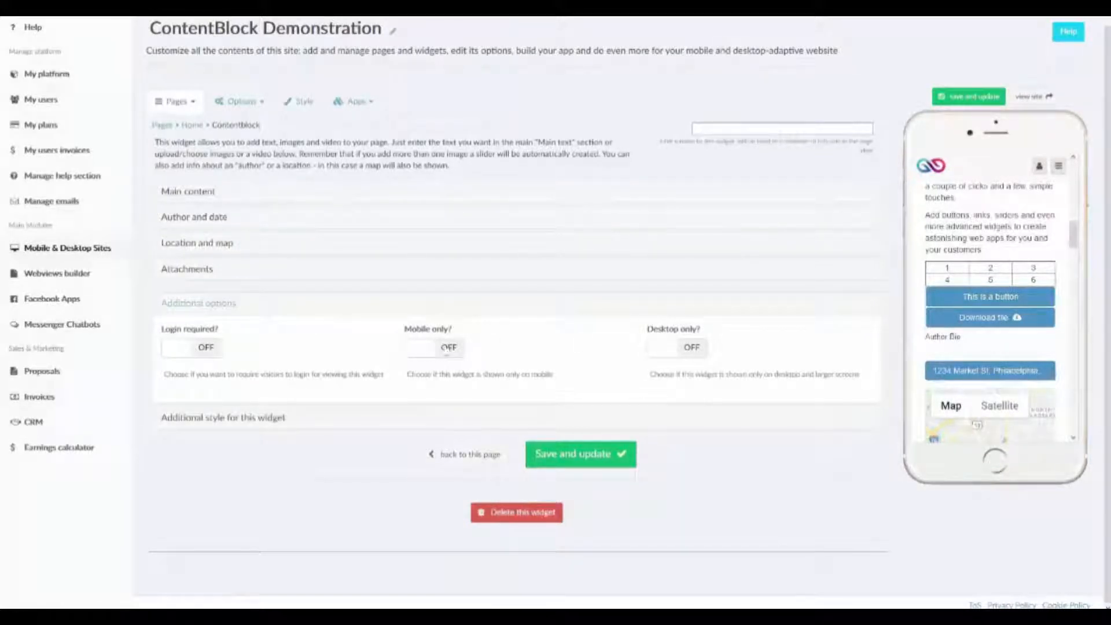
left_click(1003, 287)
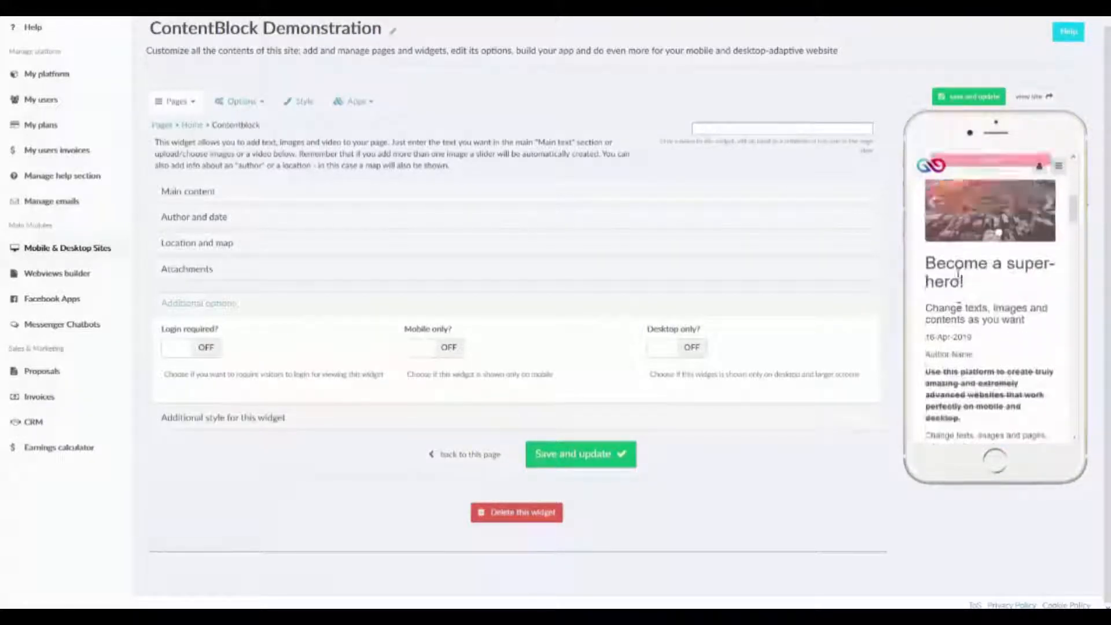
scroll(959, 274, "down", 8)
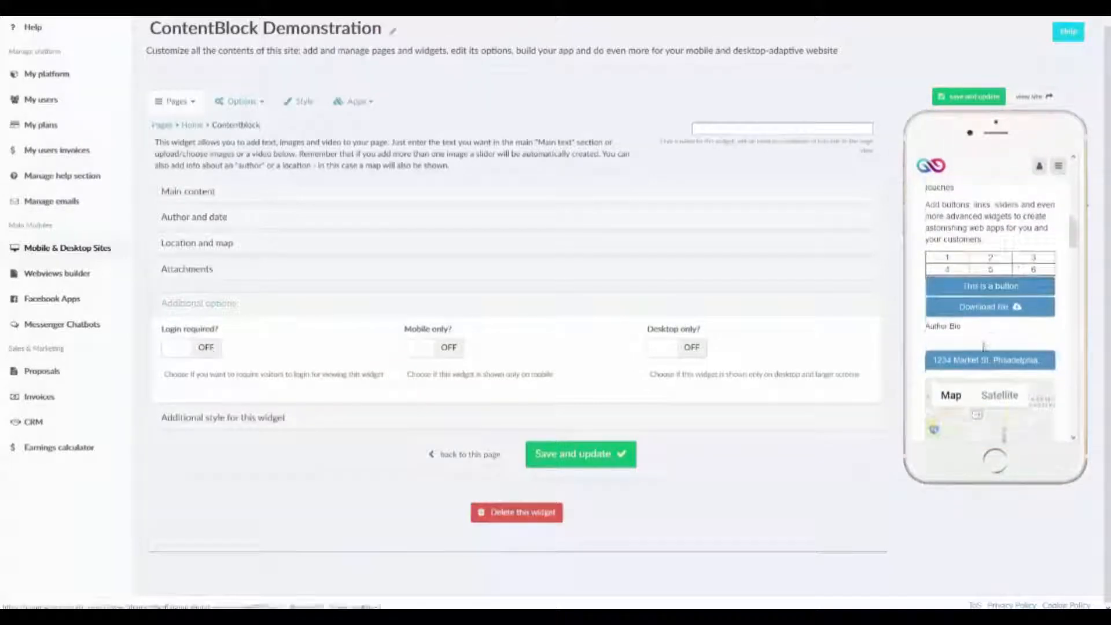
scroll(984, 346, "up", 3)
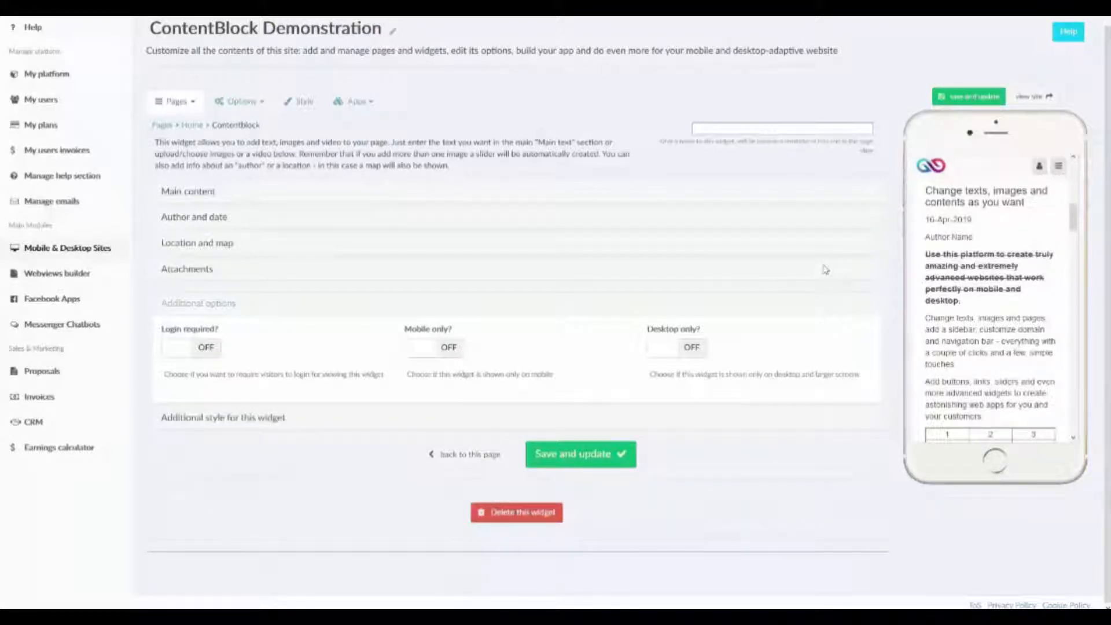
scroll(961, 266, "up", 5)
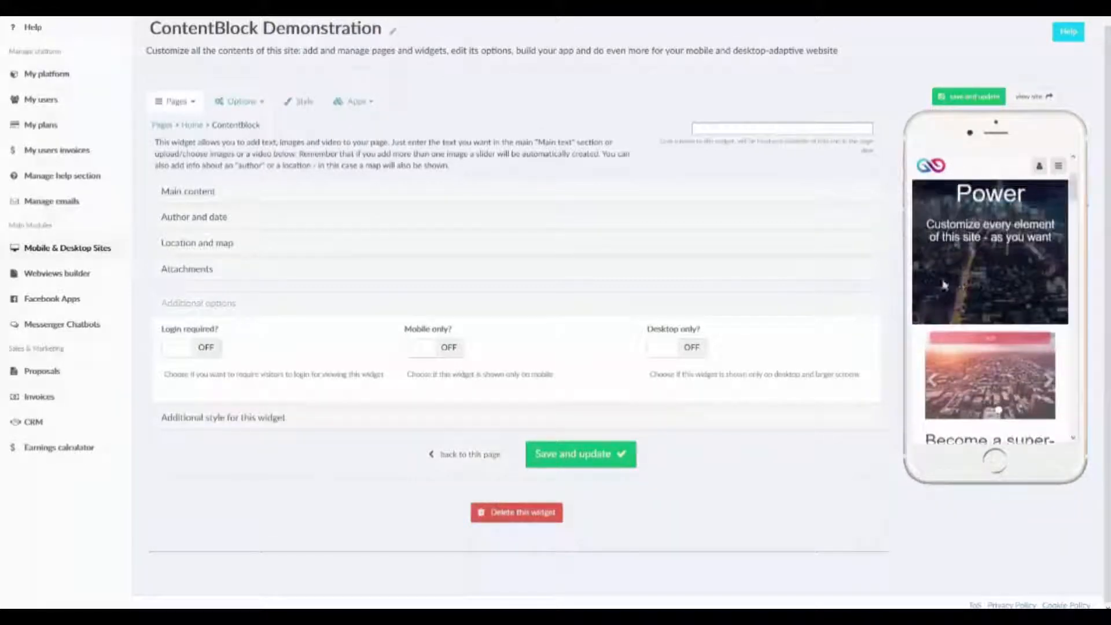
Examine the desktop space choices, margin choices and custom class field in the widget's additional style settings.
left_click(261, 420)
scroll(266, 428, "down", 1)
scroll(266, 427, "down", 5)
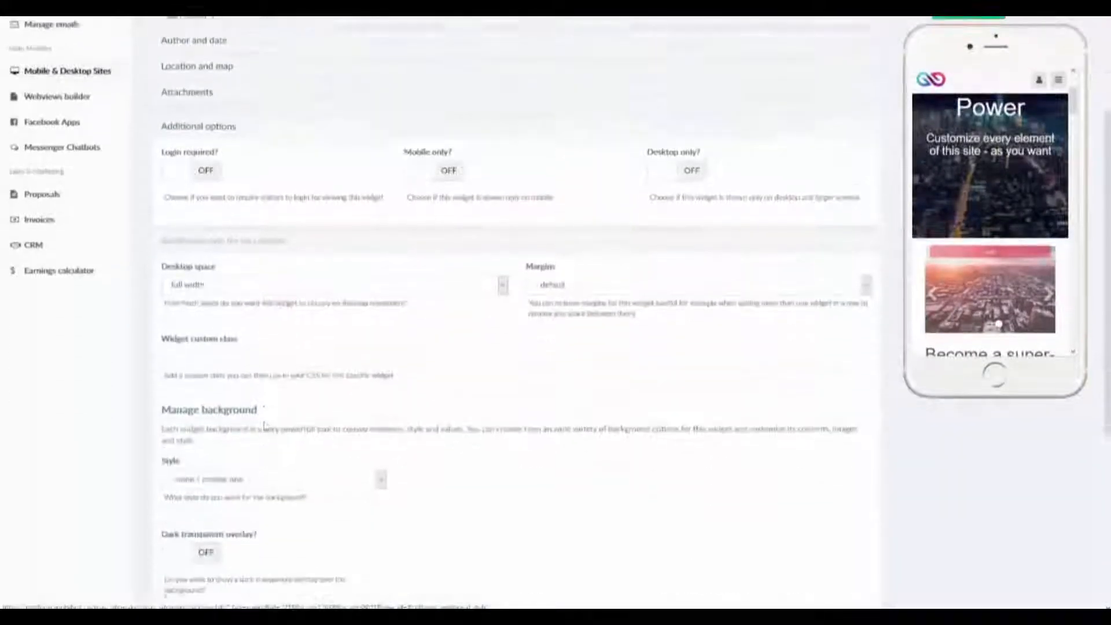
scroll(266, 427, "down", 3)
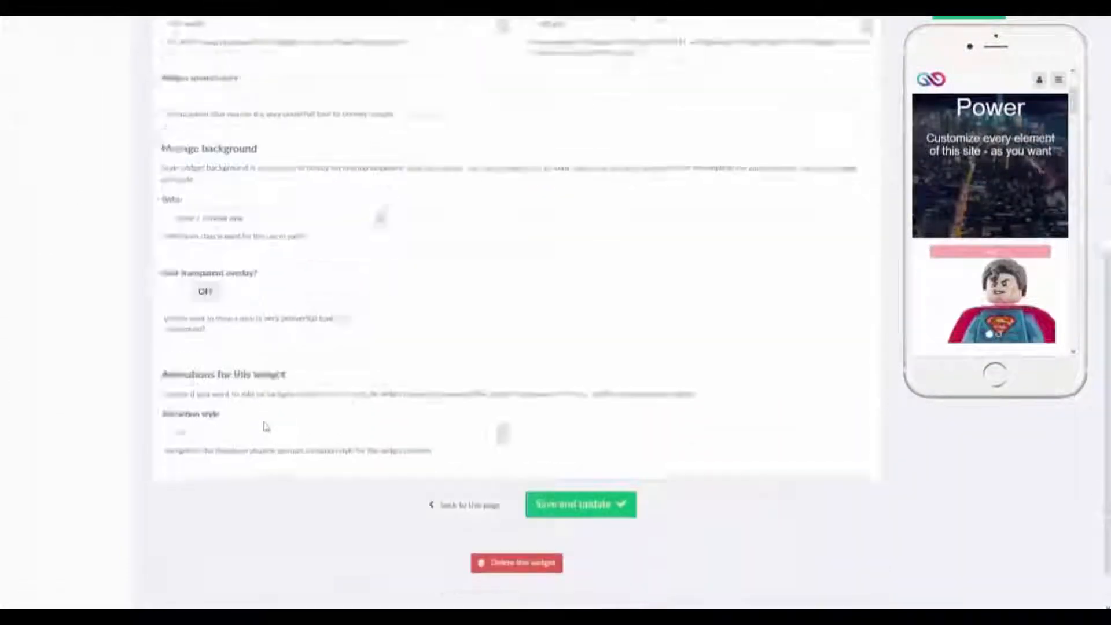
scroll(265, 426, "up", 3)
left_click(311, 171)
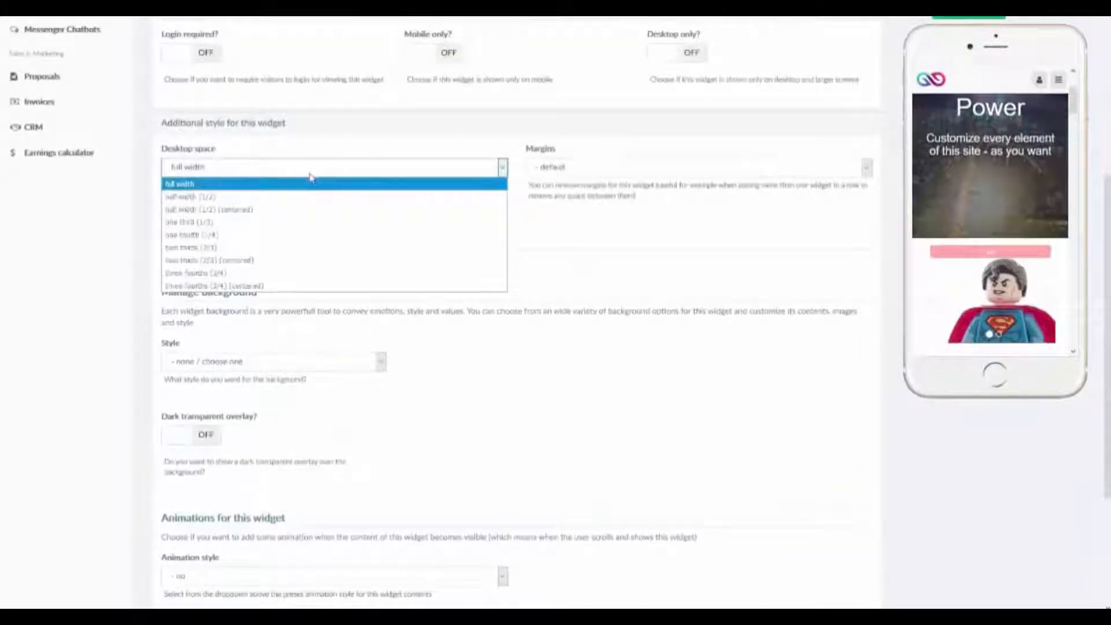
left_click(571, 171)
left_click(571, 170)
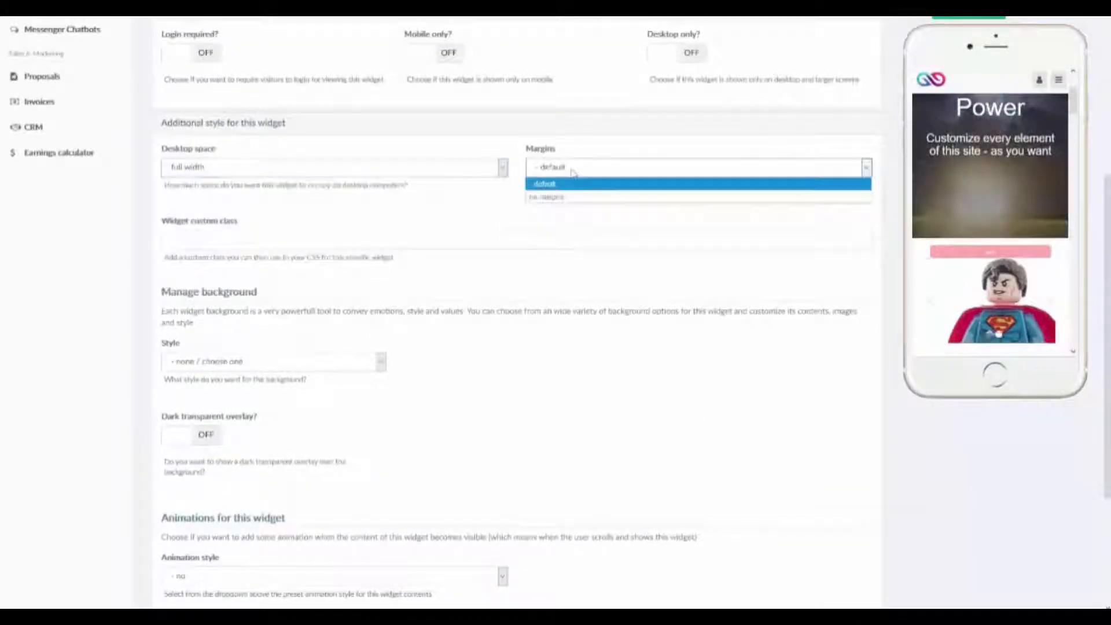
left_click(570, 170)
left_click(275, 248)
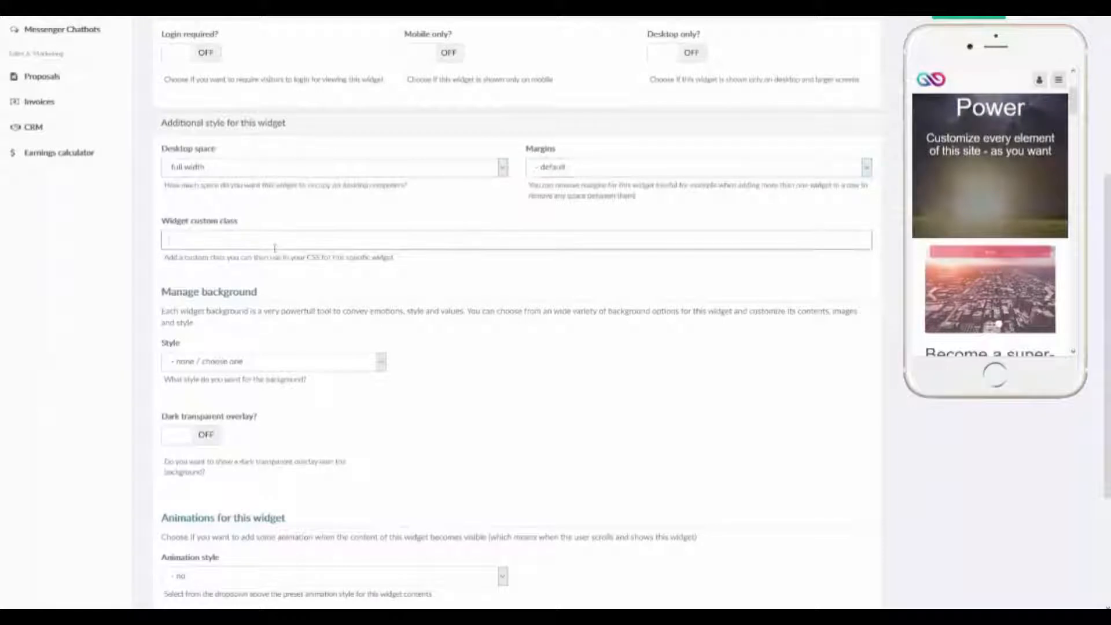
Set the widget's background style to solid color and choose light grey #d9d9d9 as the background color.
left_click(352, 363)
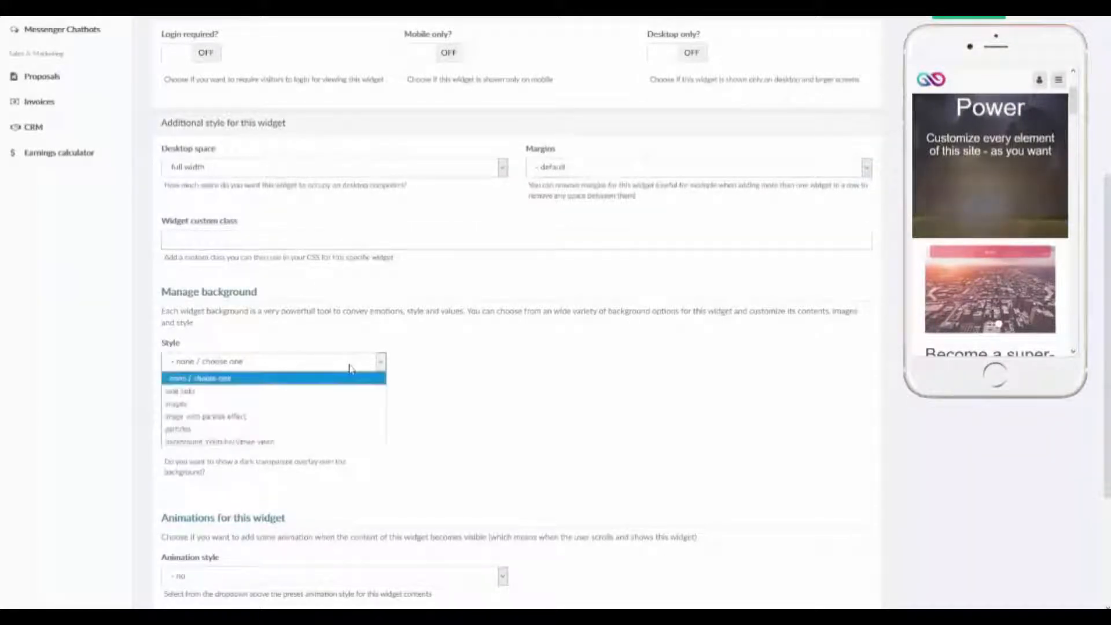
left_click(326, 392)
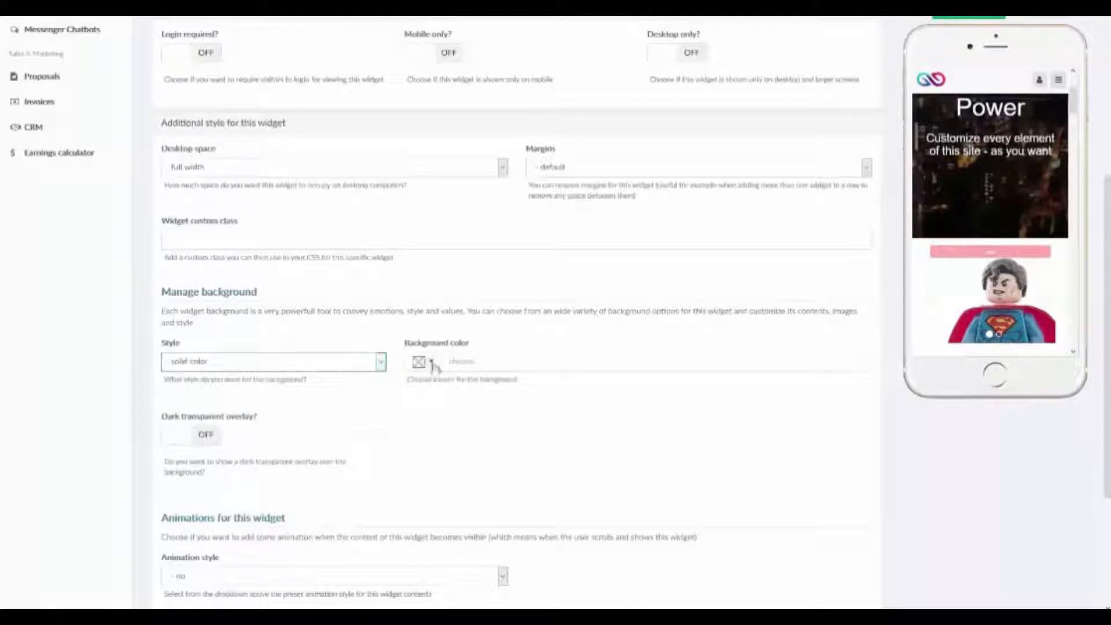
left_click(431, 363)
left_click(472, 382)
left_click(630, 500)
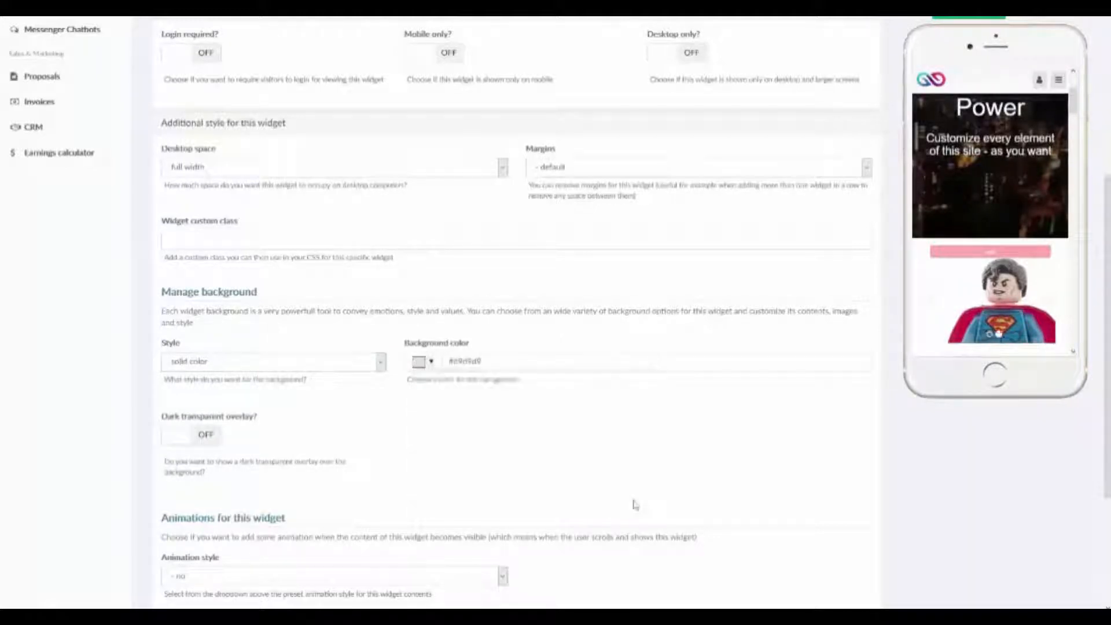
Save the widget and check its new background color in the mobile preview.
left_click(942, 18)
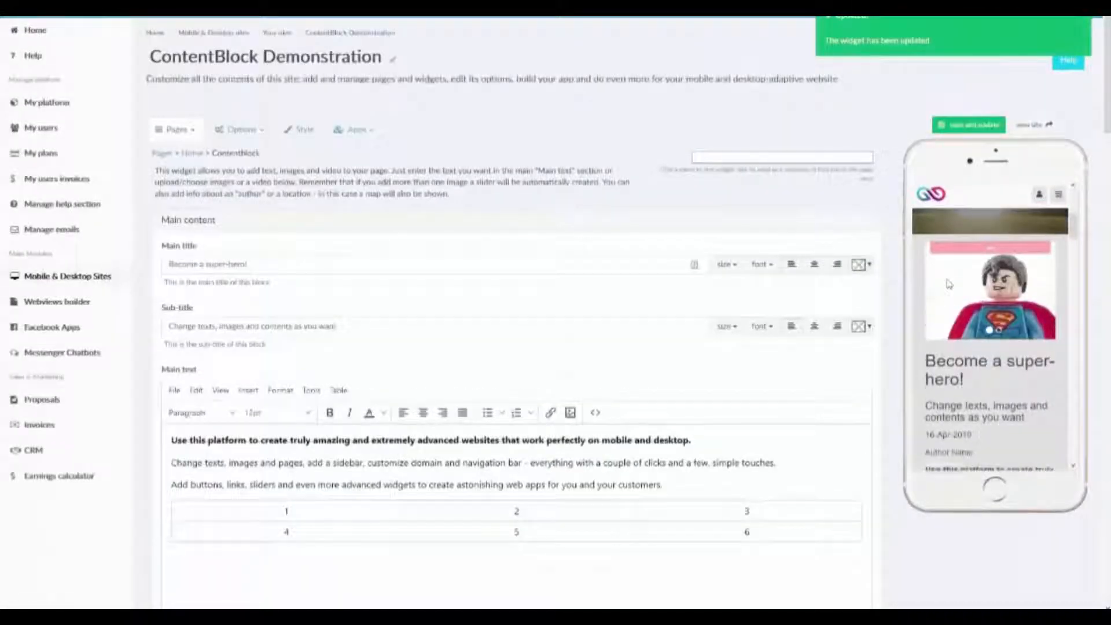
scroll(947, 292, "down", 6)
scroll(948, 284, "down", 8)
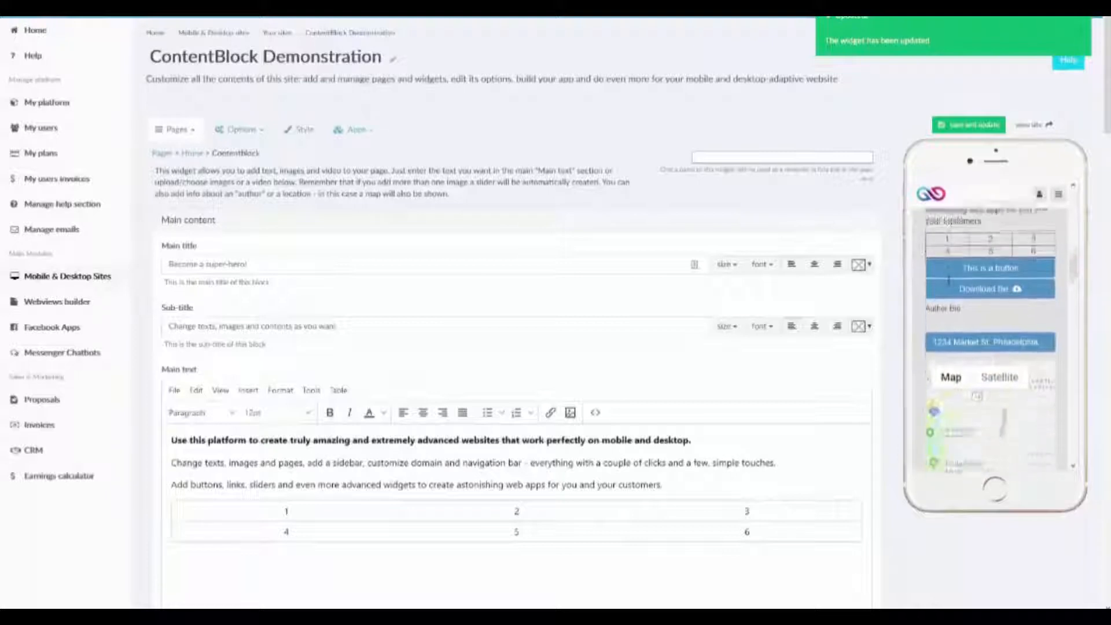
scroll(972, 371, "down", 3)
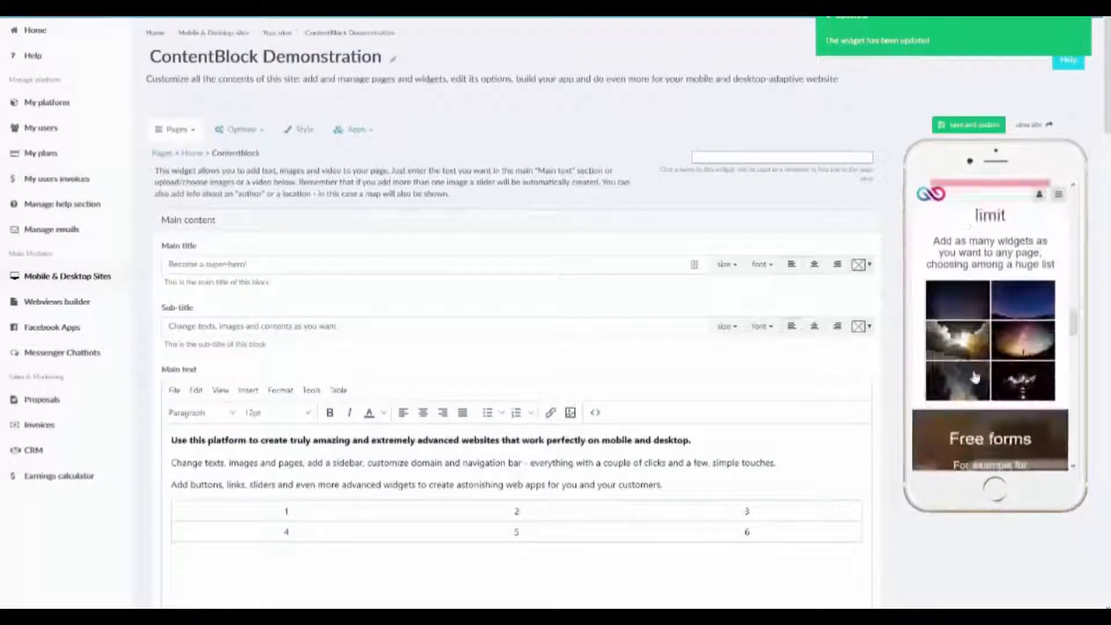
scroll(975, 374, "up", 2)
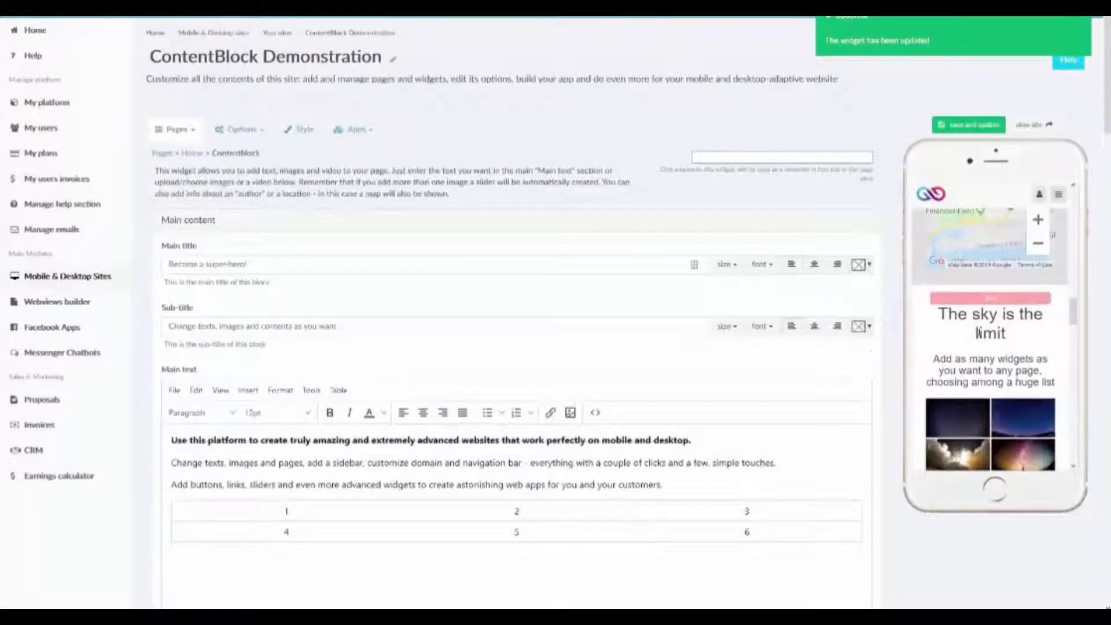
scroll(979, 334, "up", 10)
Return to the widget's additional style settings and change the background style to background Youtube/Vimeo video.
scroll(603, 332, "down", 15)
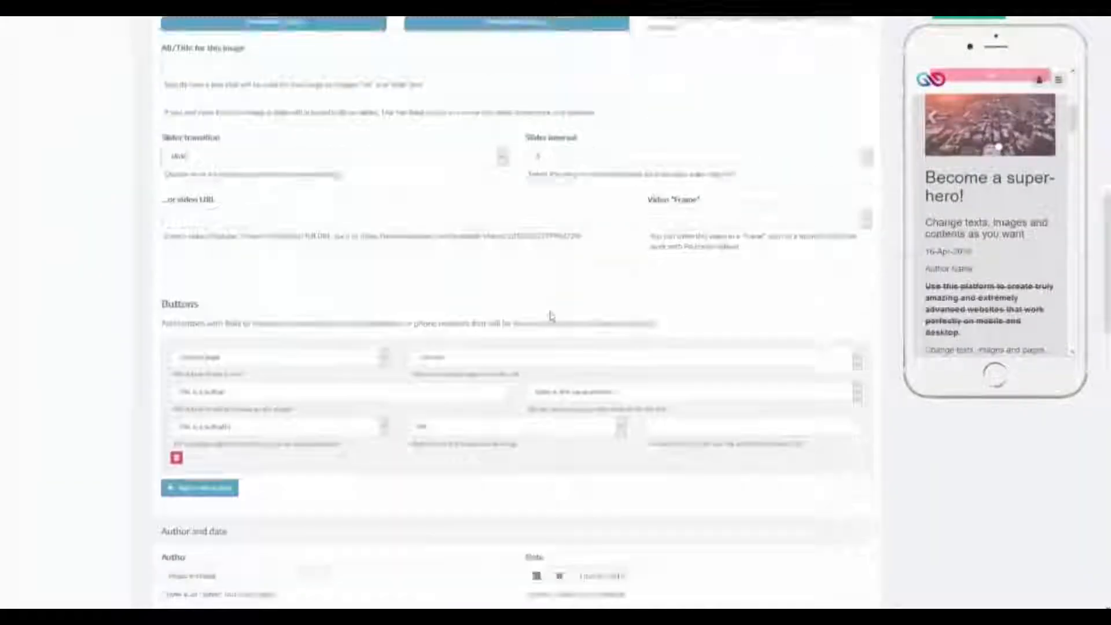
scroll(550, 316, "down", 12)
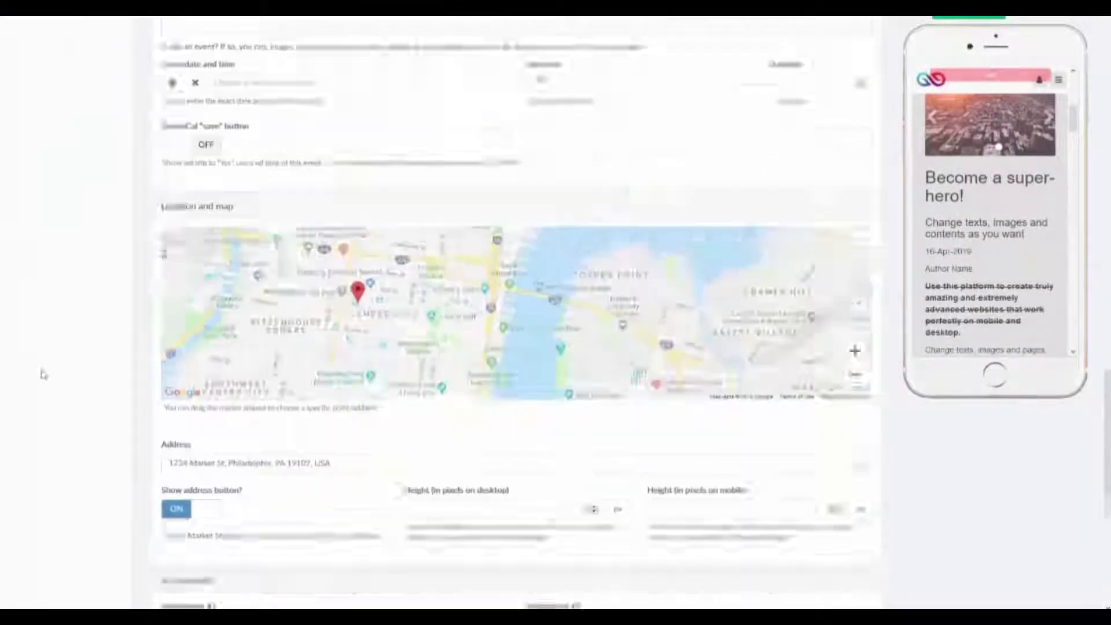
scroll(43, 374, "down", 6)
left_click(231, 482)
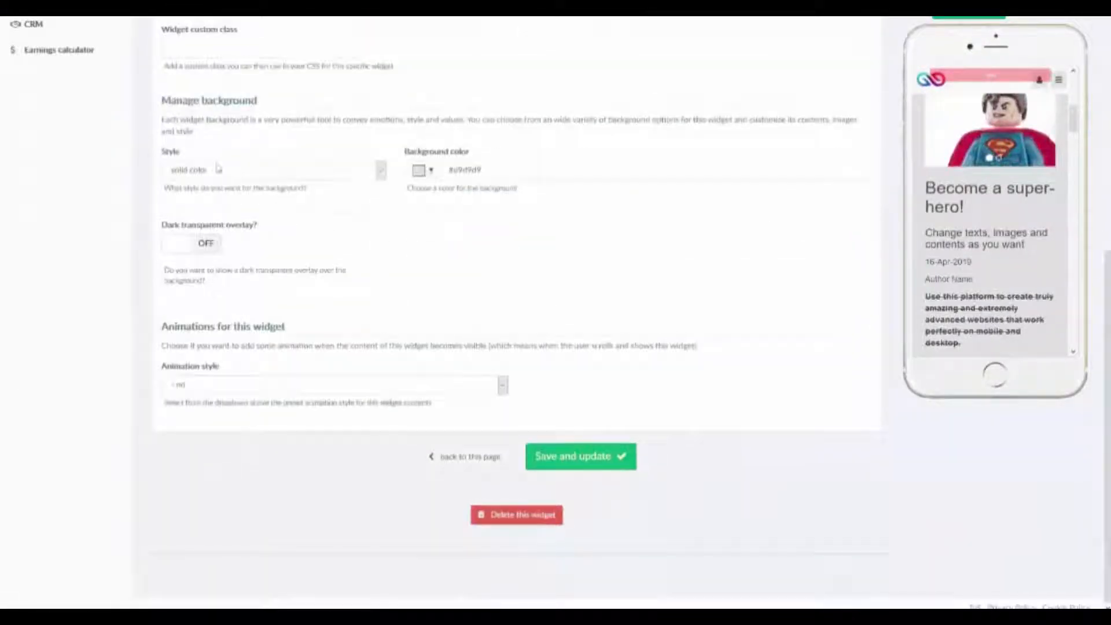
left_click(245, 175)
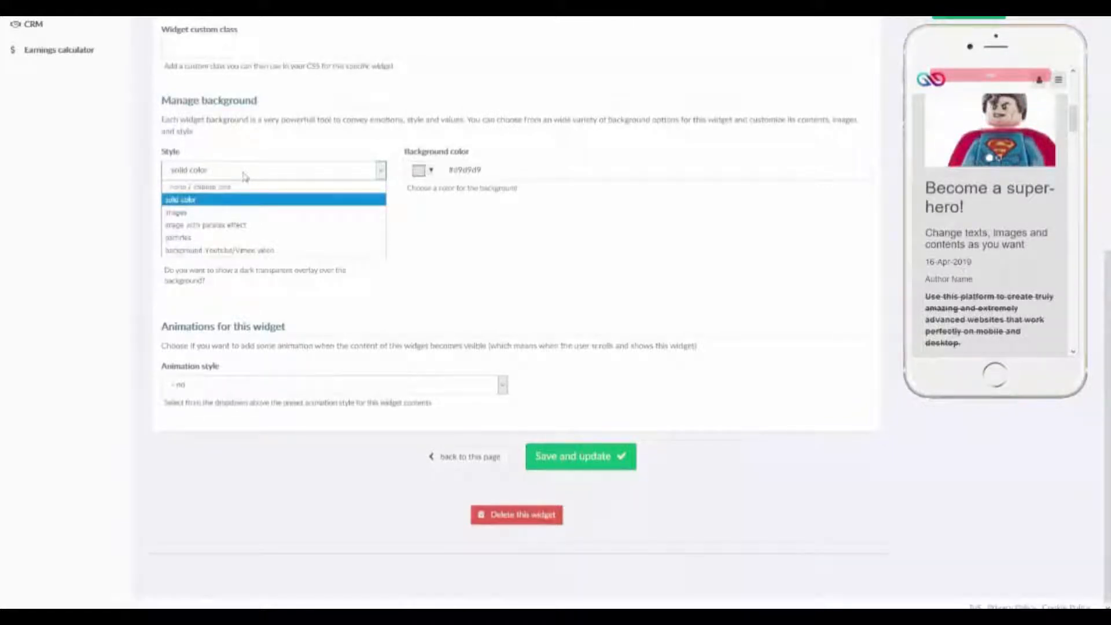
left_click(267, 249)
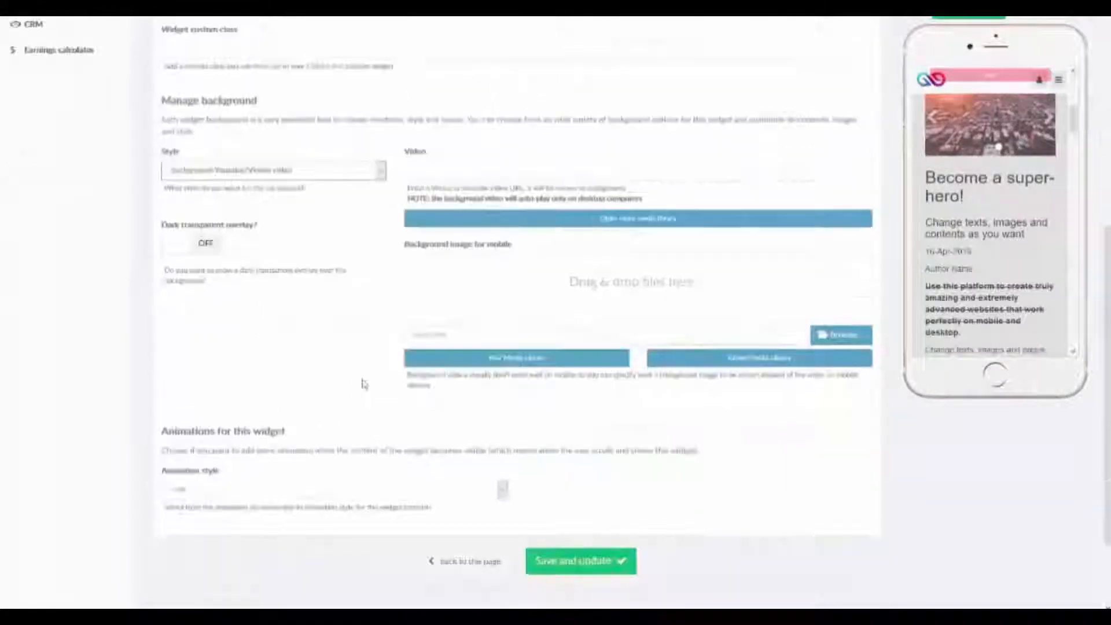
Expand the Main content section and review its titles, main text, images and videos, slider and button settings.
scroll(364, 384, "up", 7)
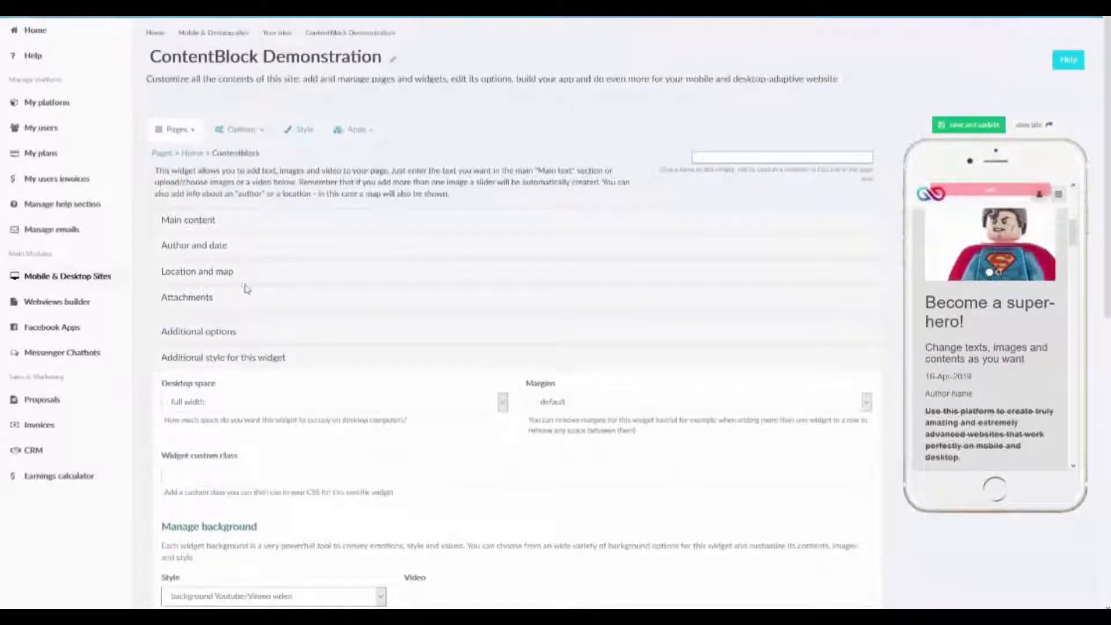
left_click(197, 221)
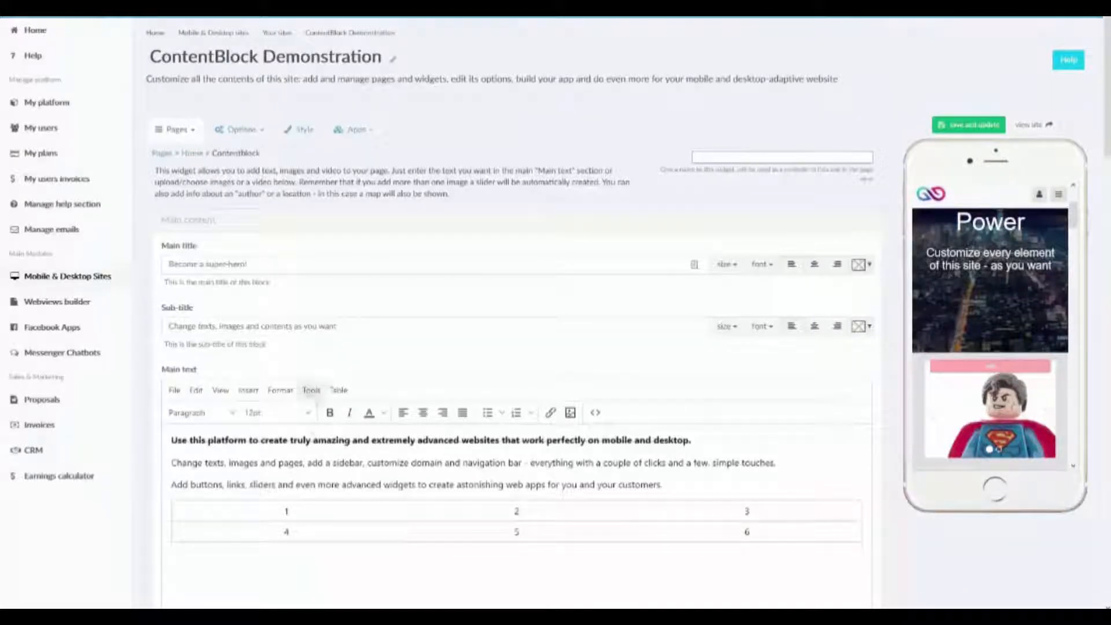
scroll(353, 437, "down", 4)
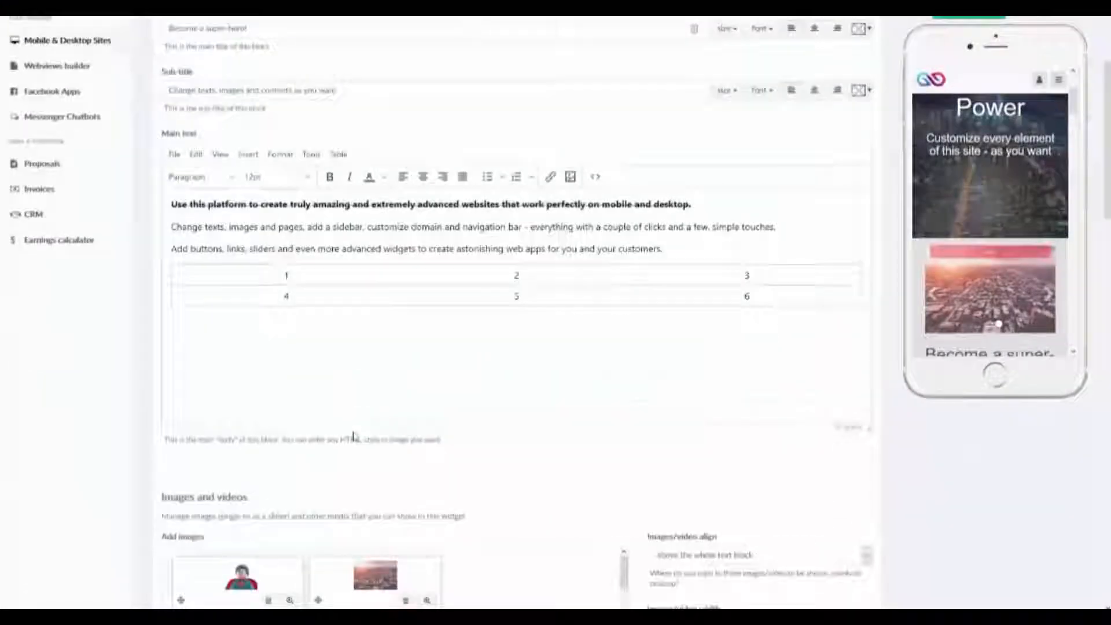
scroll(353, 437, "up", 4)
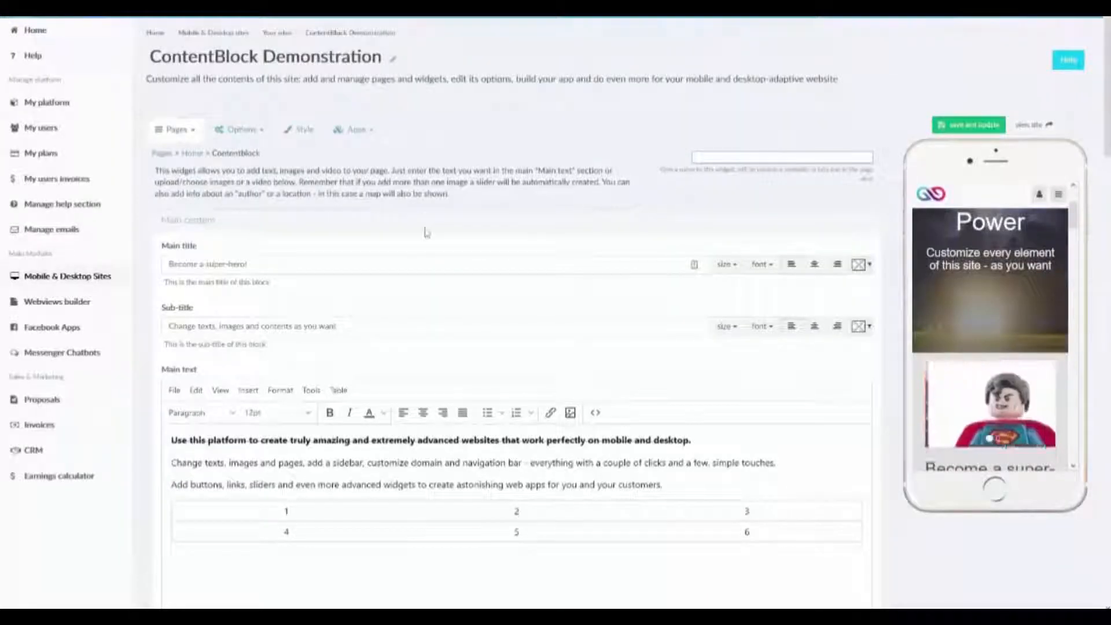
scroll(427, 234, "down", 1)
scroll(427, 233, "down", 7)
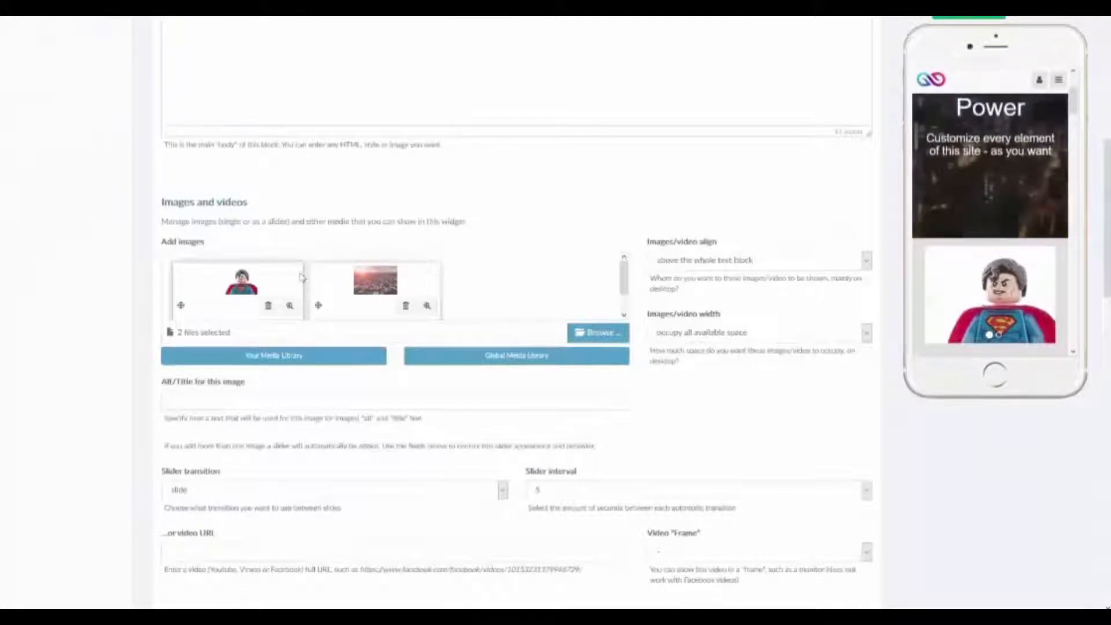
scroll(302, 278, "down", 1)
scroll(322, 303, "down", 2)
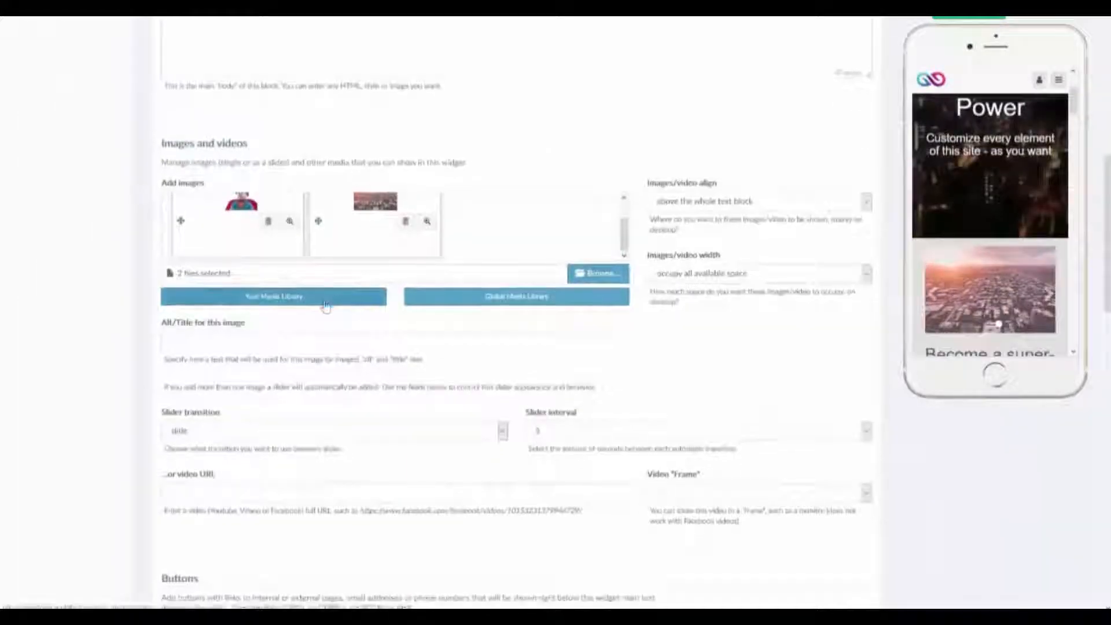
scroll(326, 305, "down", 2)
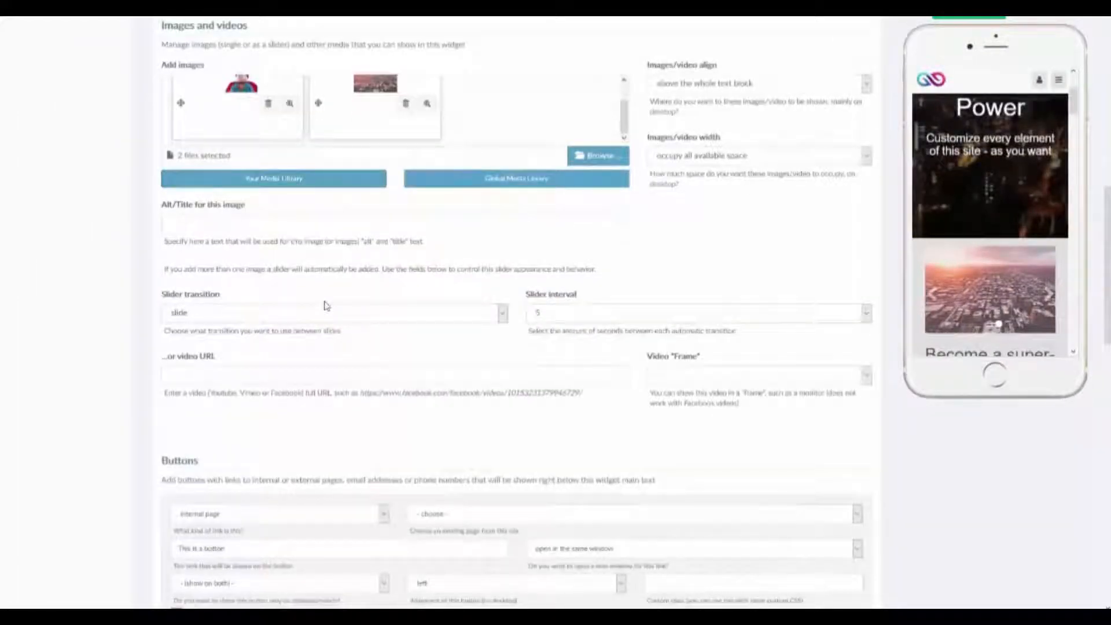
scroll(326, 305, "down", 5)
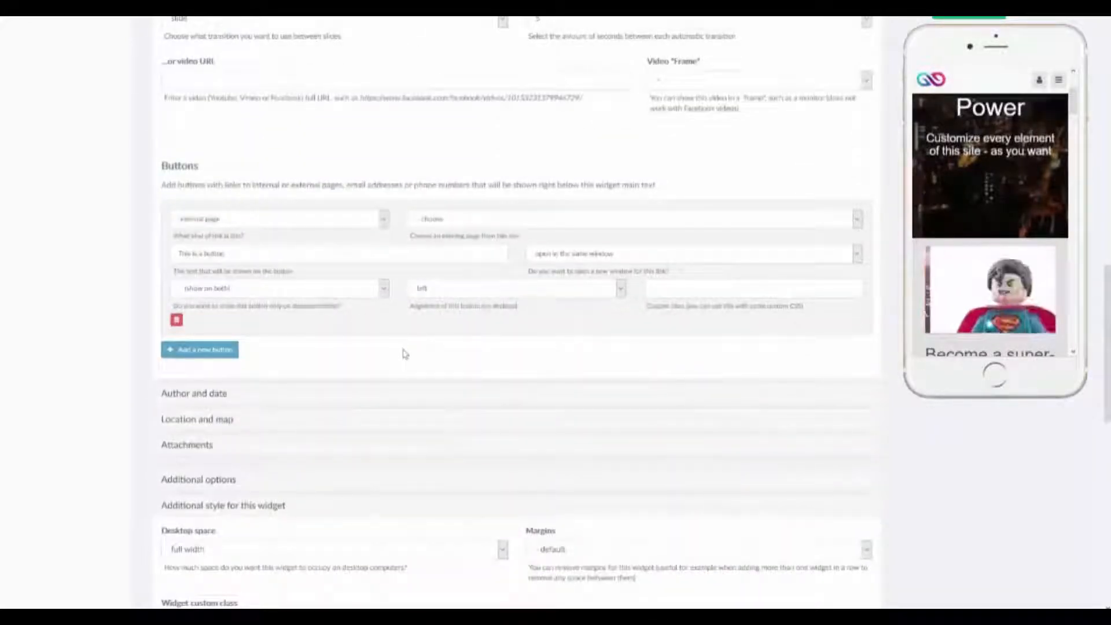